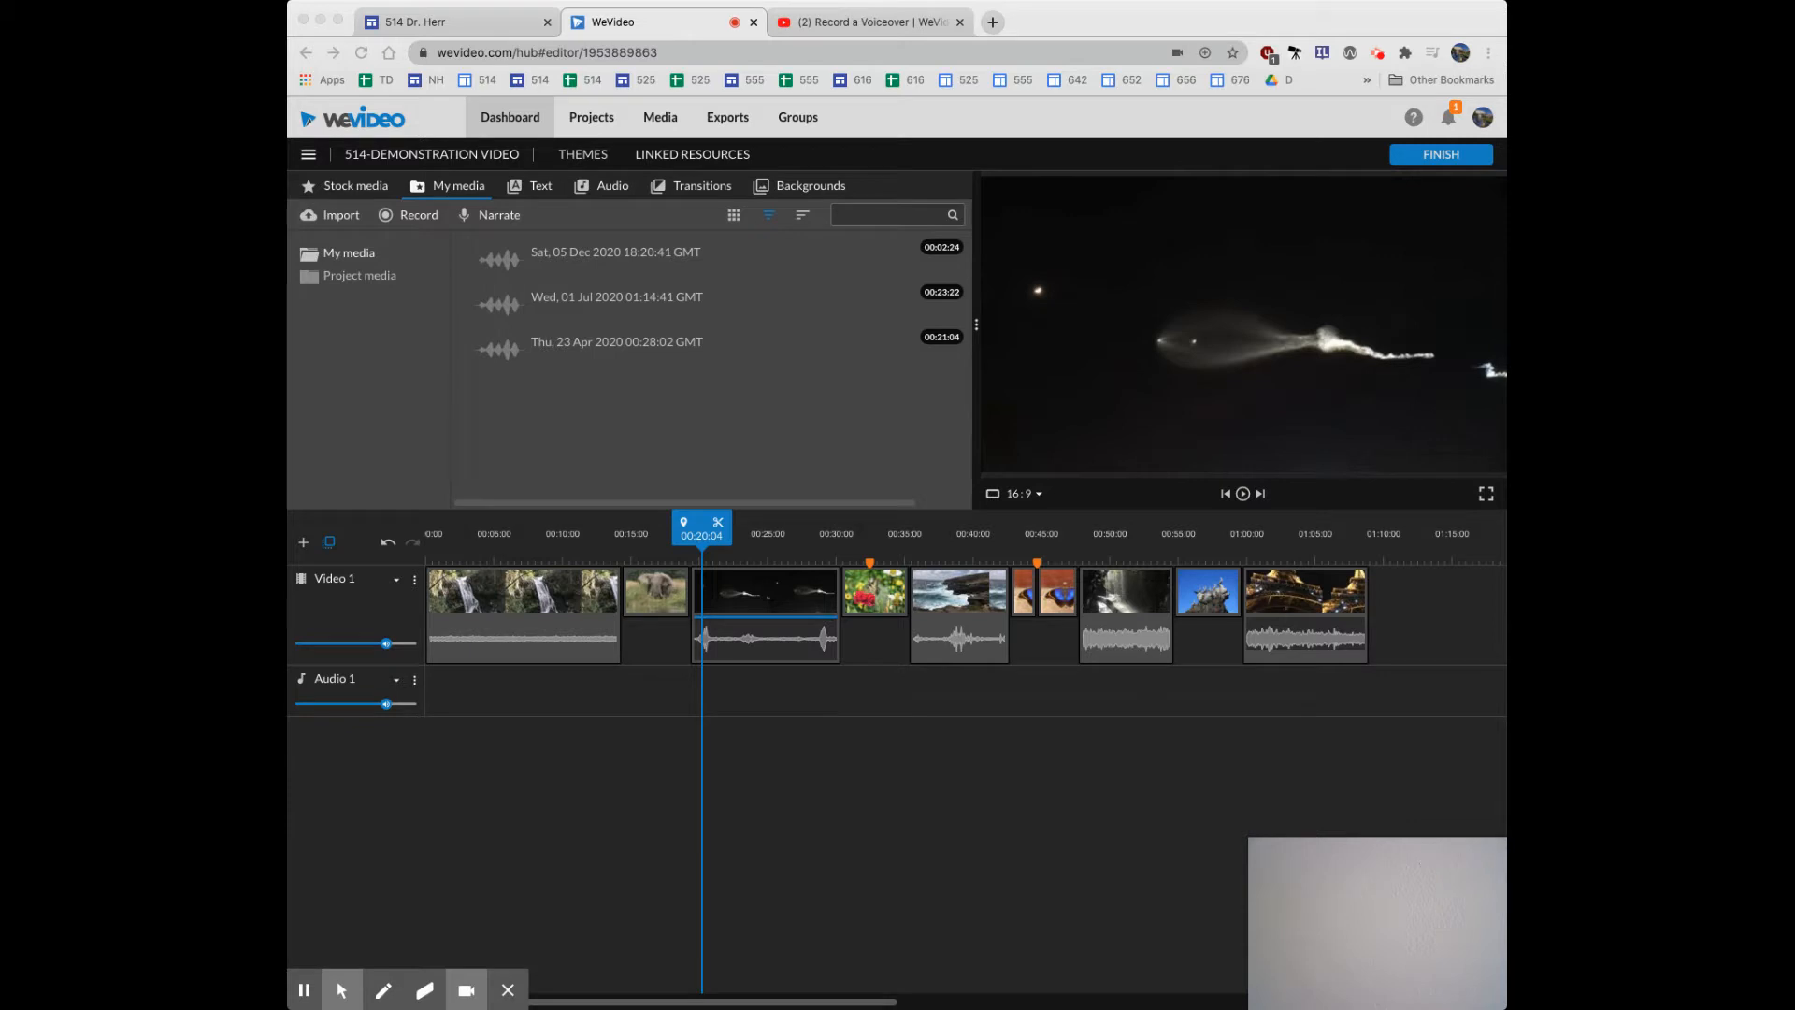
# Add a new video track named "Annotations" to the timeline.
pyautogui.click(303, 542)
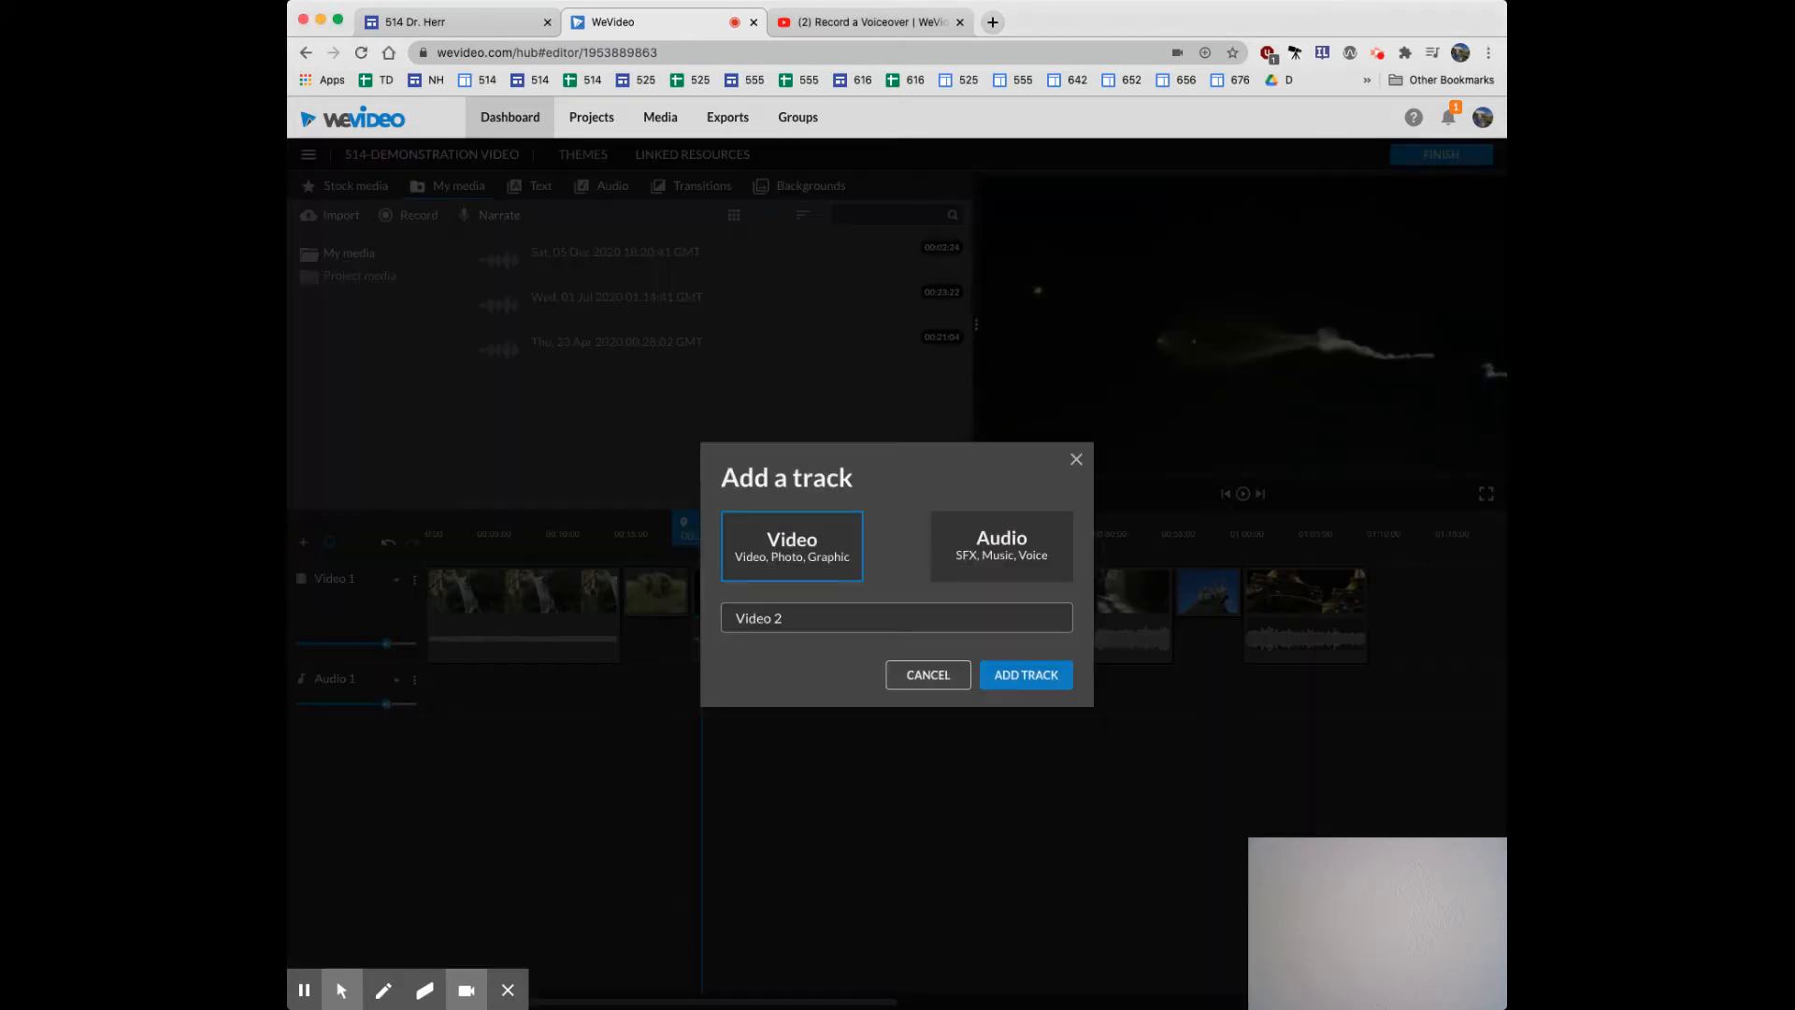
pyautogui.tripleClick(757, 619)
pyautogui.write('Annotations')
pyautogui.click(1026, 674)
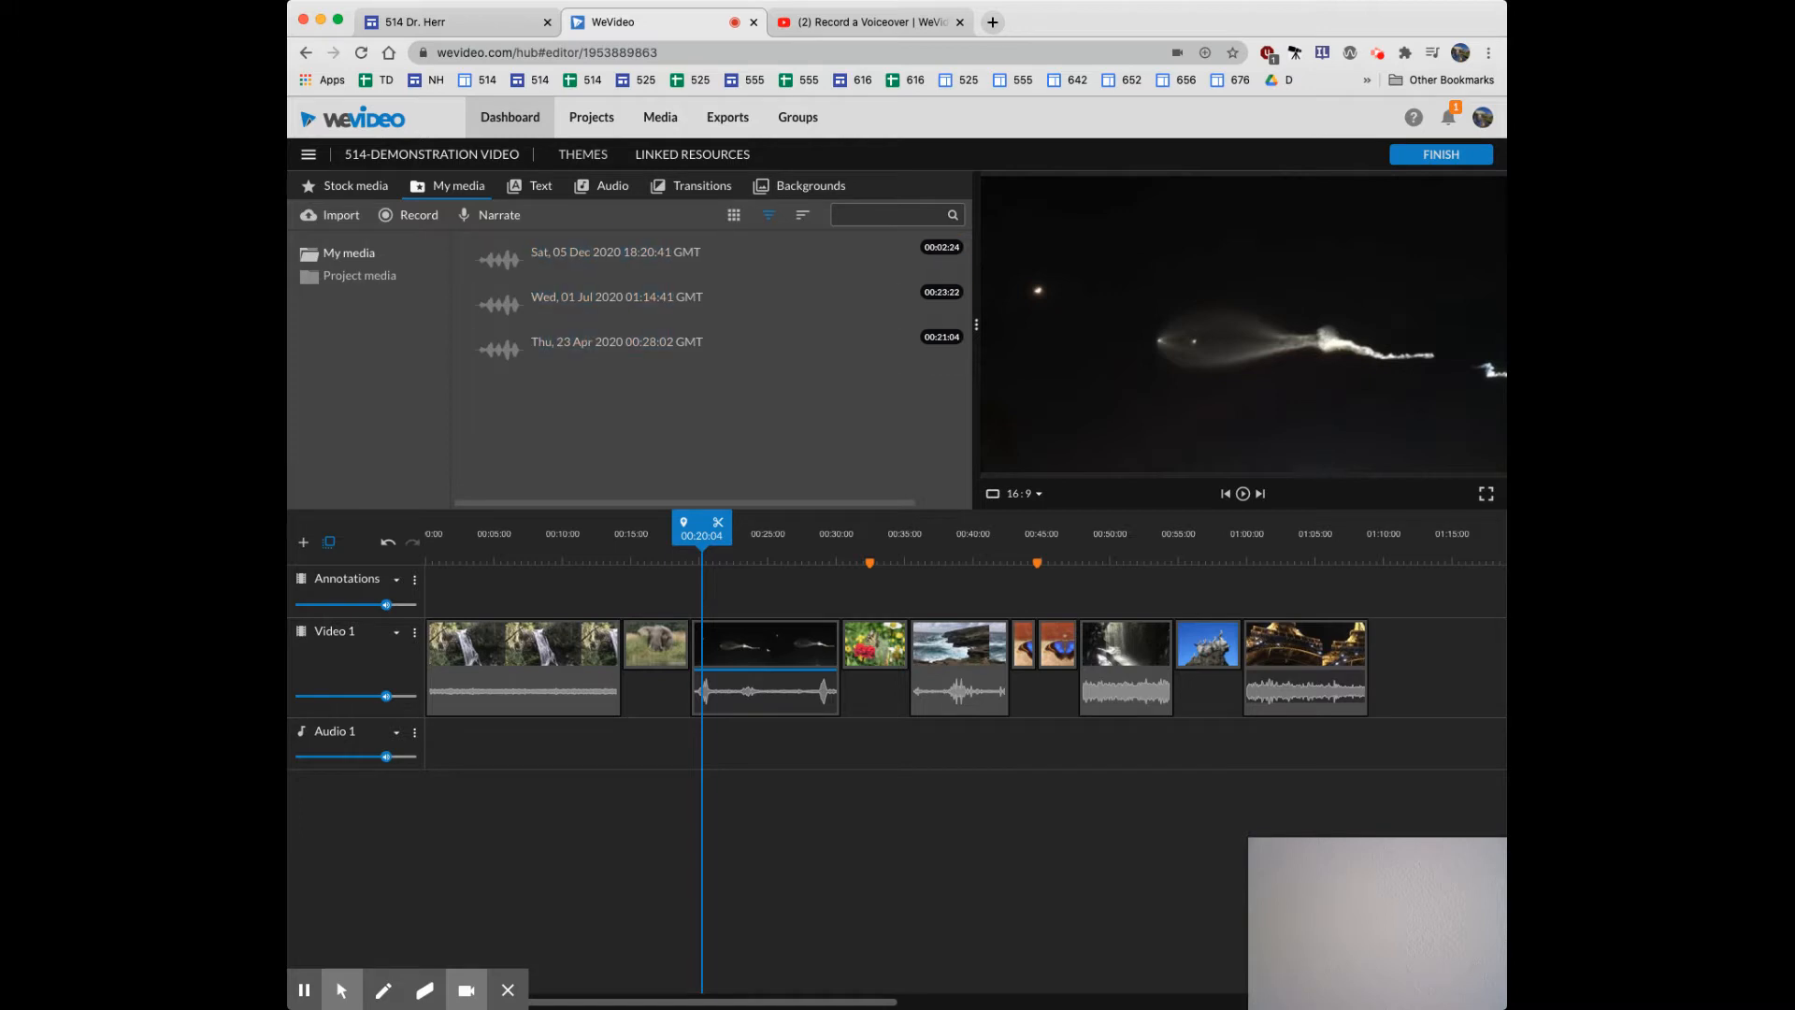
# Place an Arrow callout on the Annotations track above the SpaceX clip and set its text to "Reusable rocket returning to launch site".
pyautogui.click(533, 185)
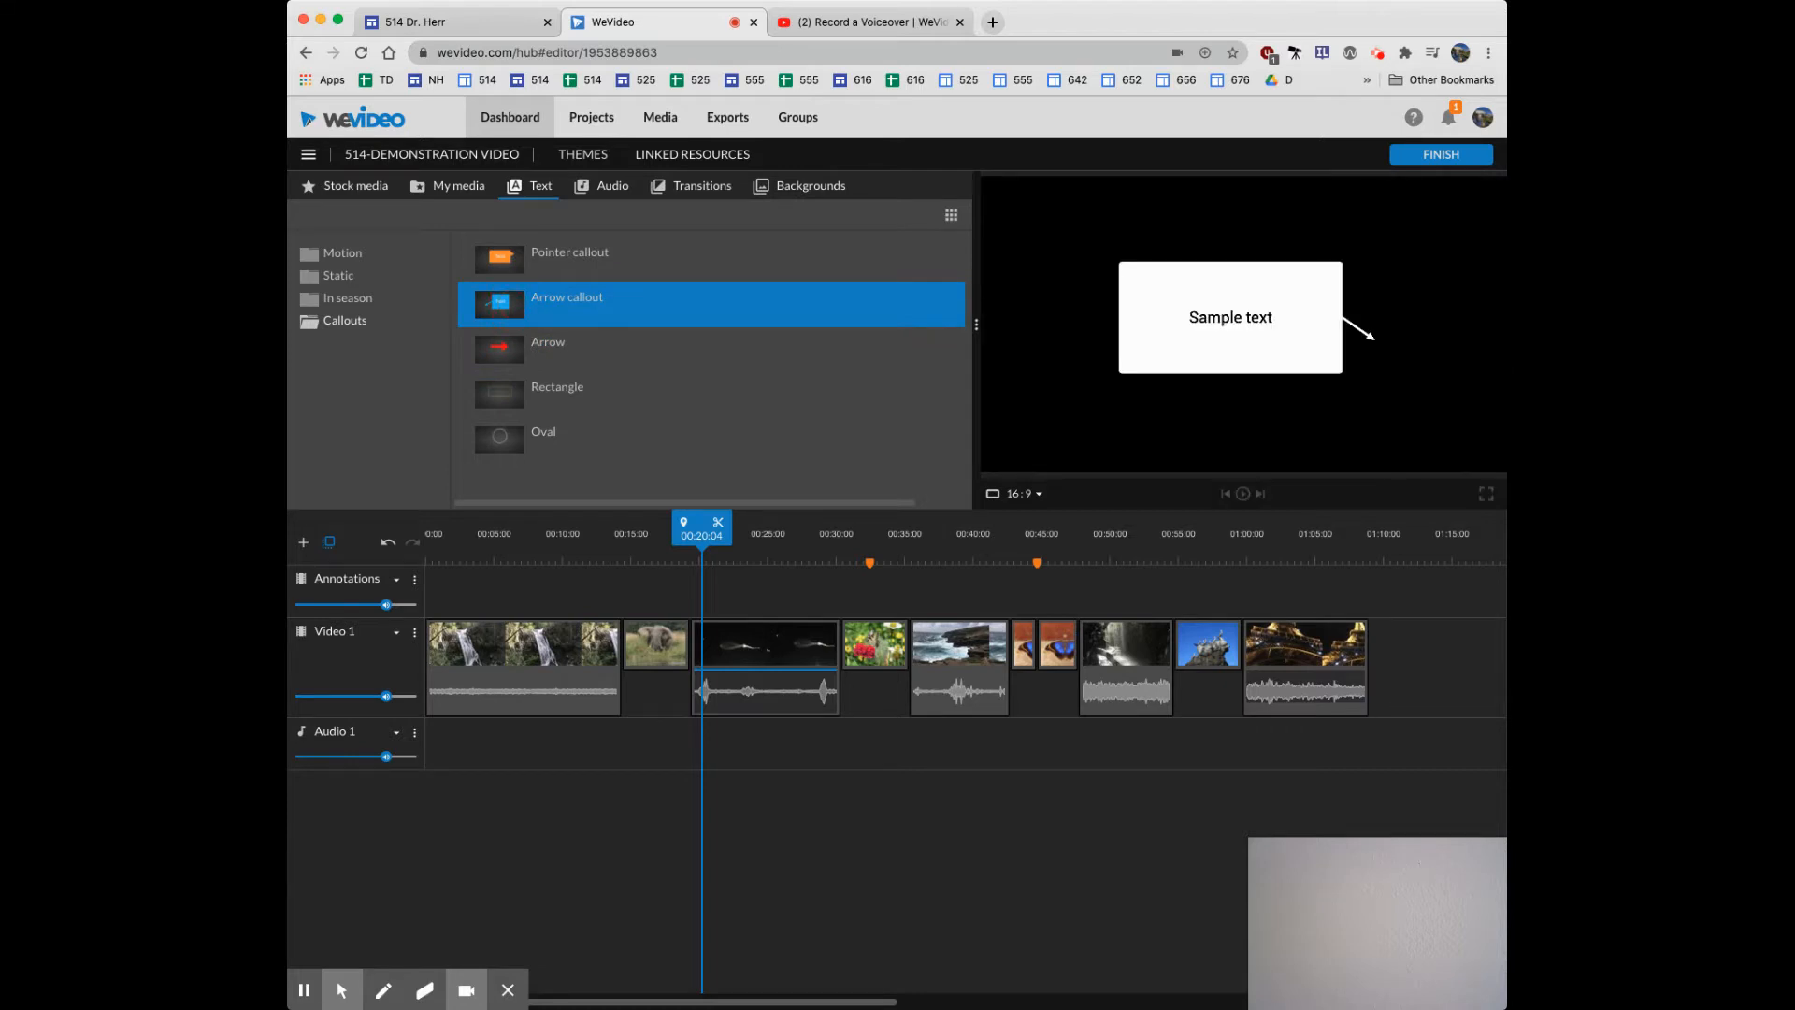
pyautogui.moveTo(598, 304)
pyautogui.mouseDown()
pyautogui.moveTo(698, 429)
pyautogui.moveTo(731, 587)
pyautogui.mouseUp()
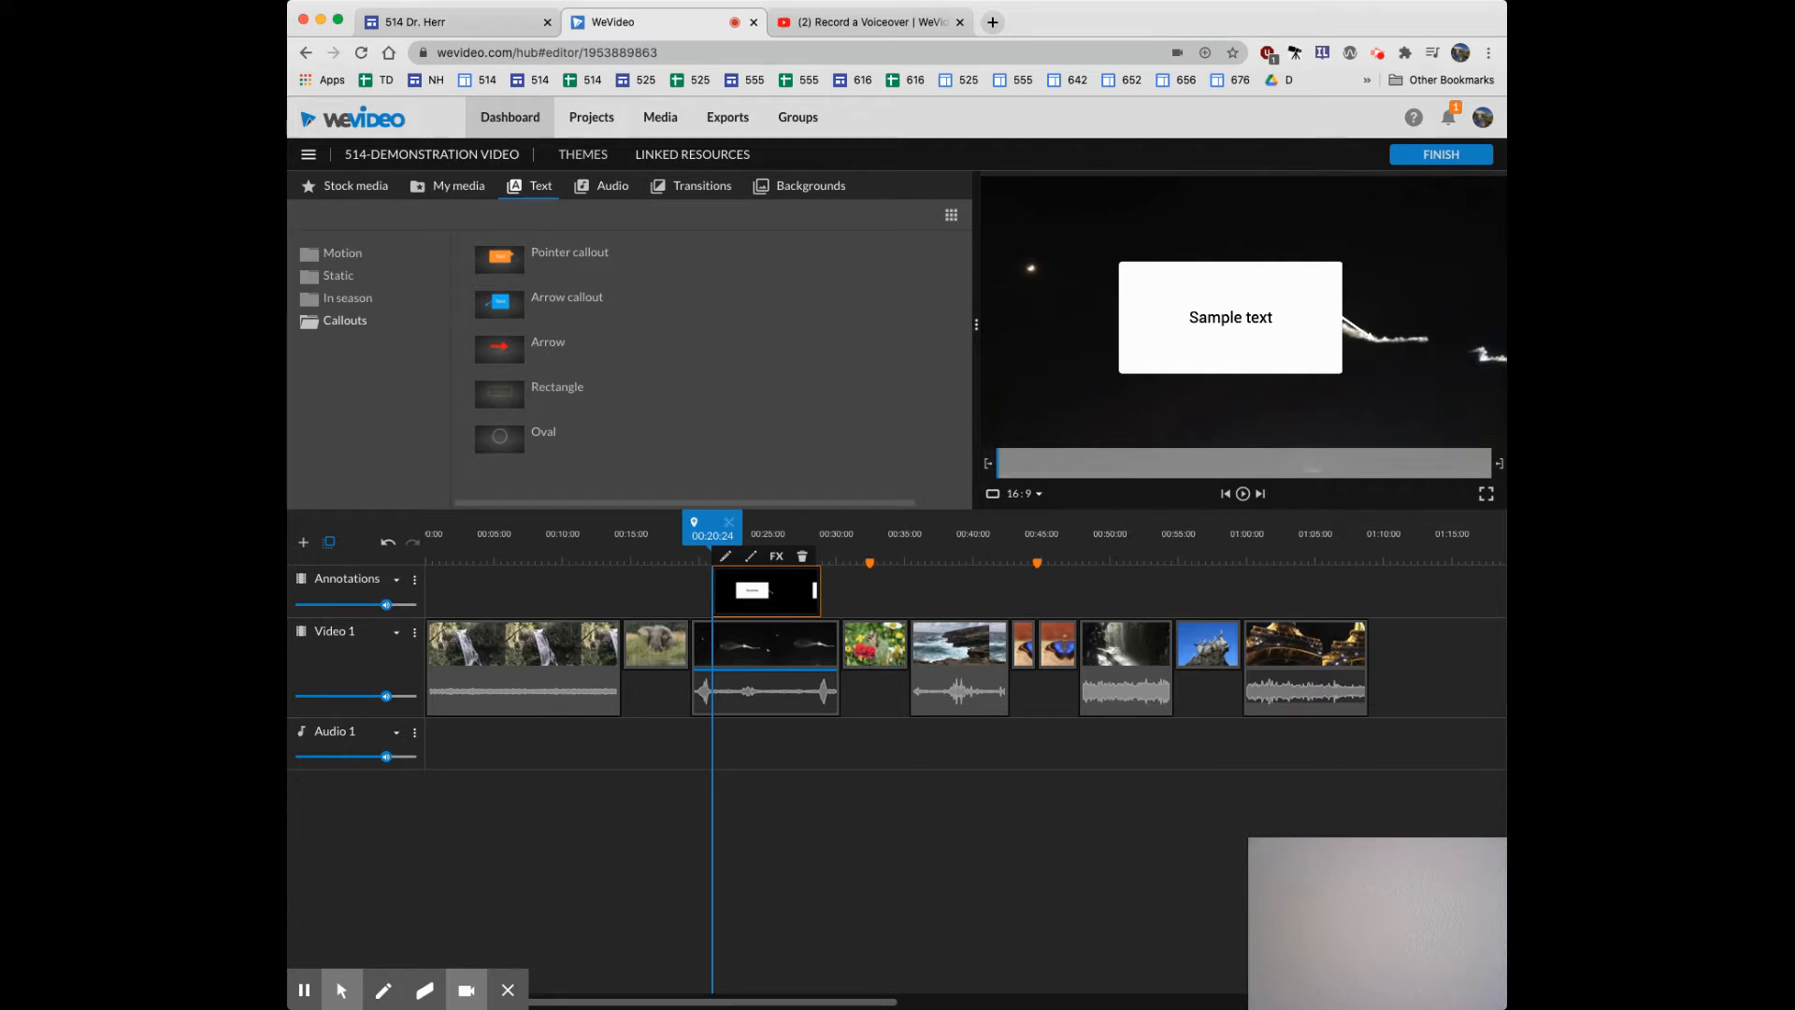
pyautogui.click(725, 556)
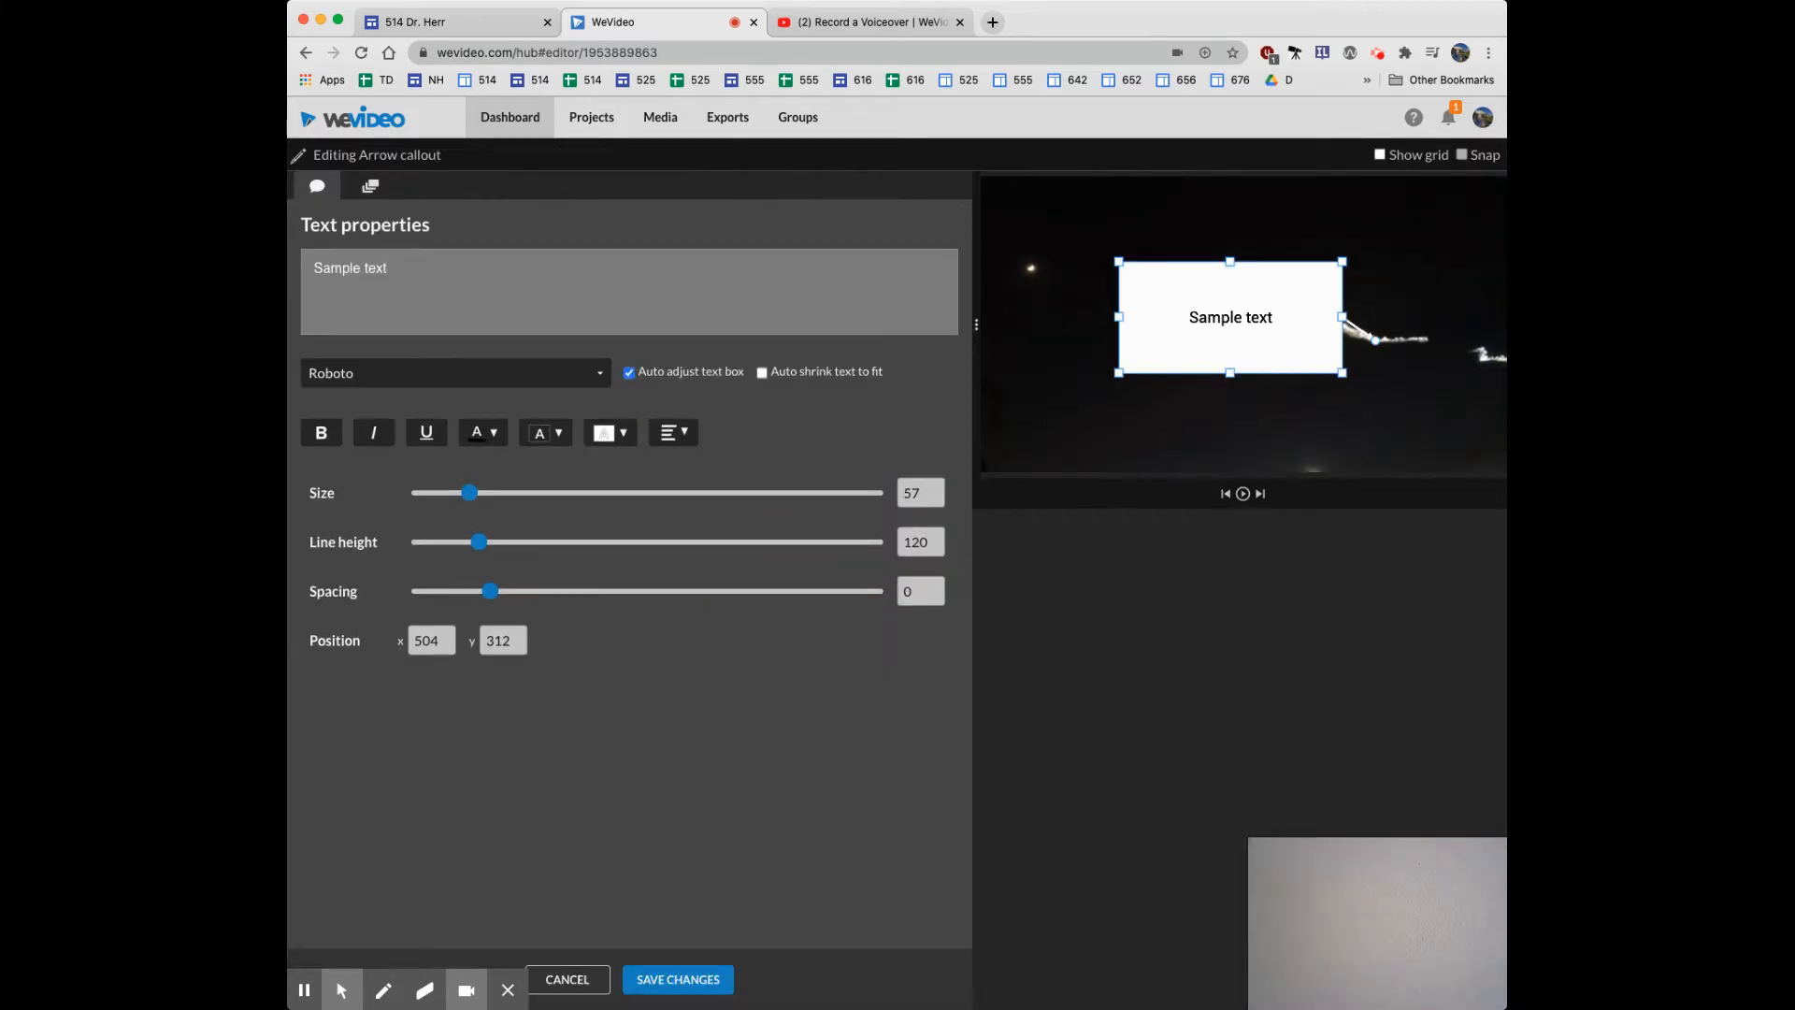
pyautogui.press('super+a')
pyautogui.write('Reusable.')
pyautogui.press('BackSpace')
pyautogui.write('rocket returning ')
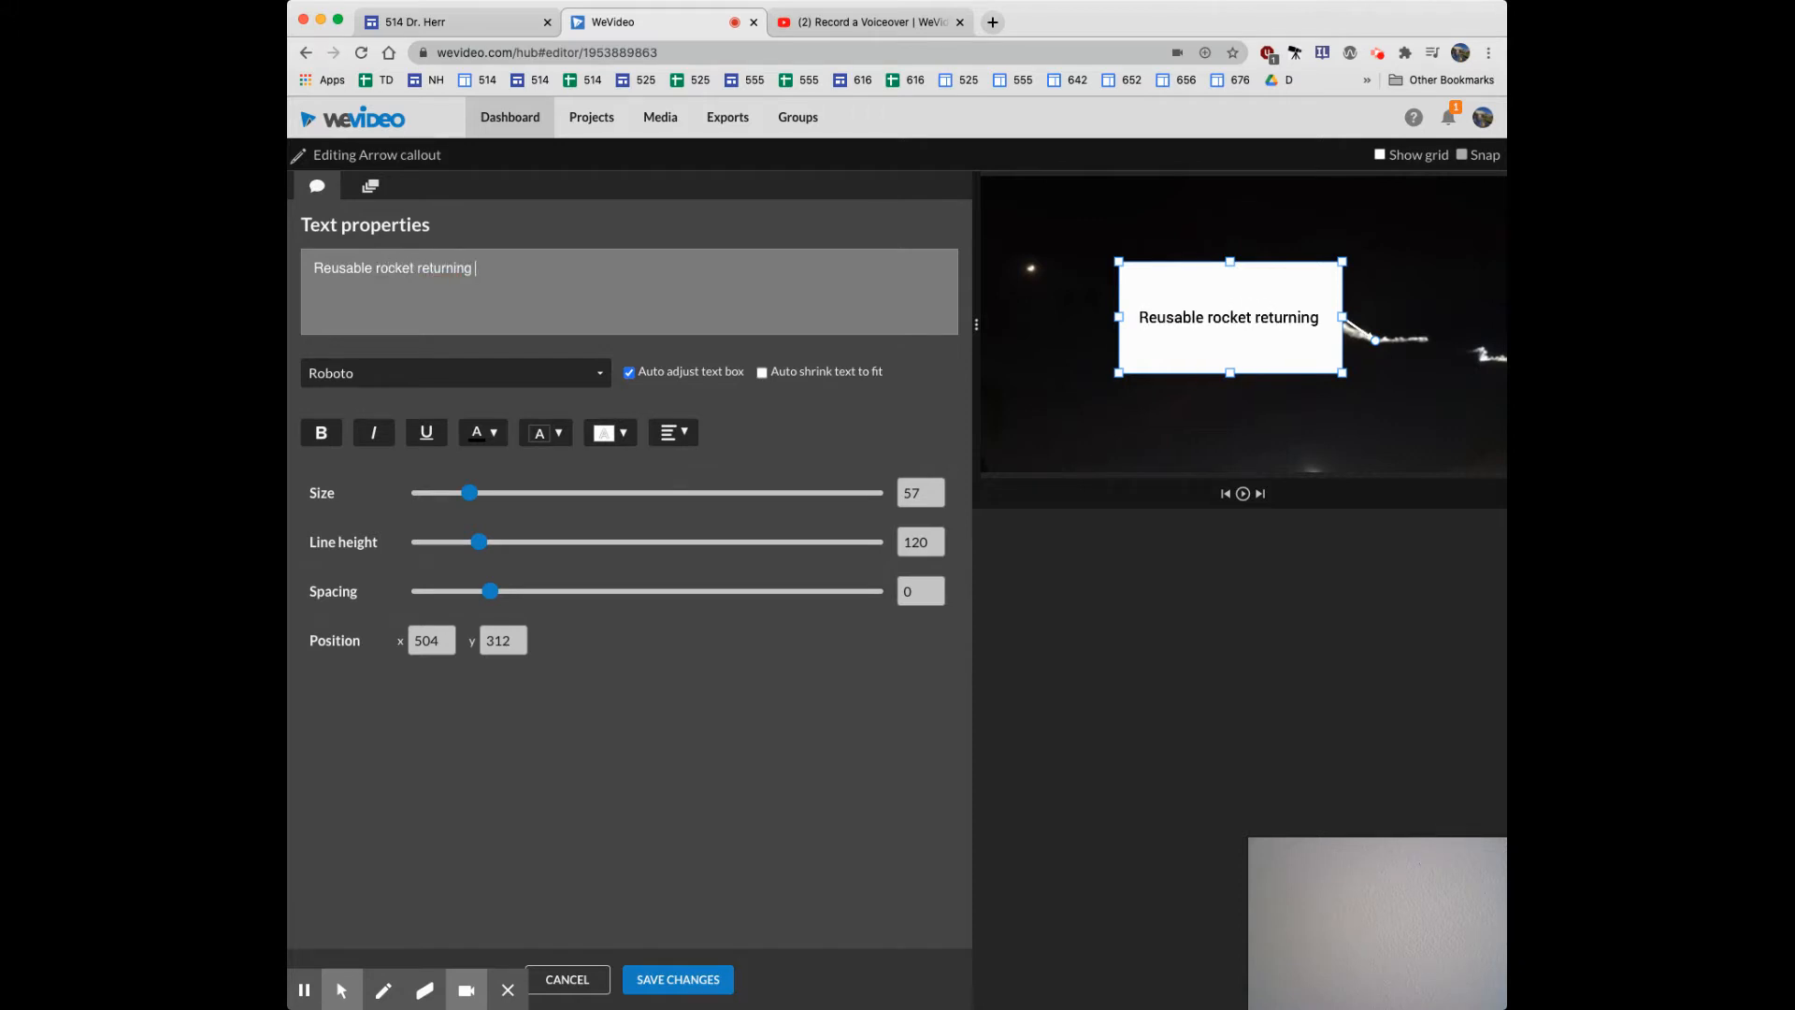
pyautogui.write('to launch ')
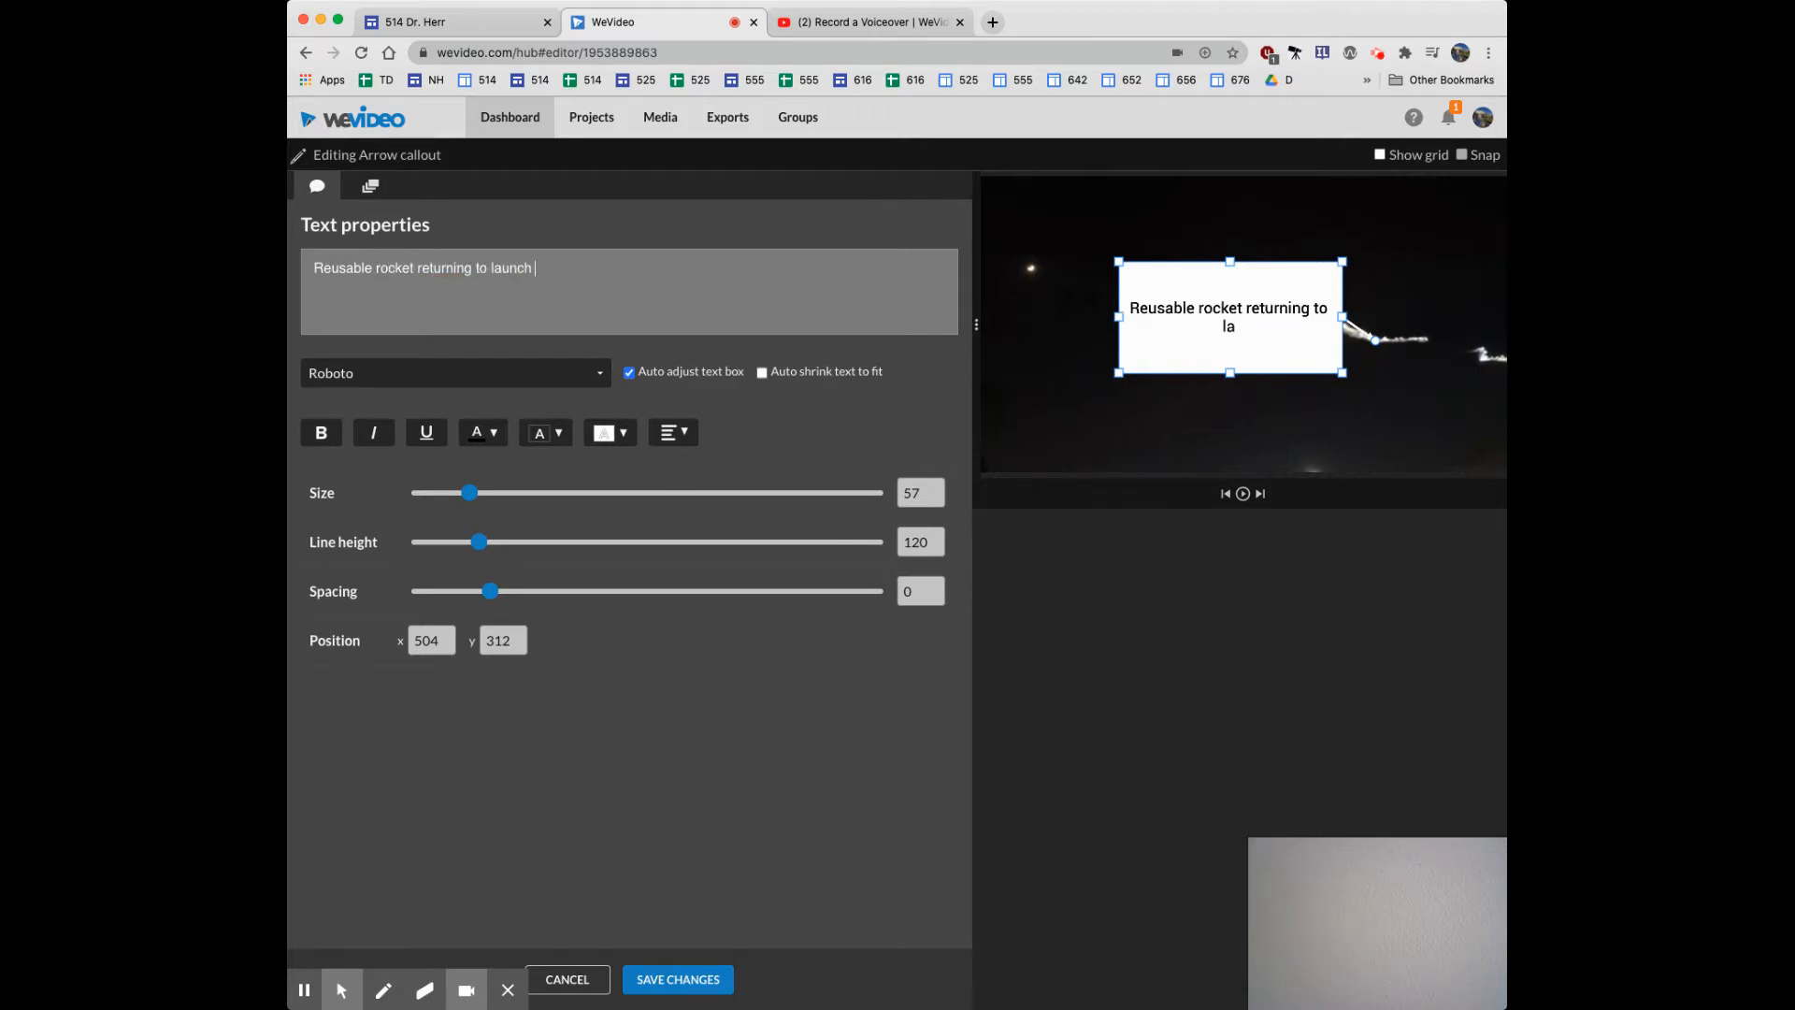
pyautogui.write('site')
# Shorten the callout box, place it at about x 70, y 841 with its arrow pointing at the rocket, and save the changes.
pyautogui.moveTo(1230, 261); pyautogui.dragTo(1229, 324)
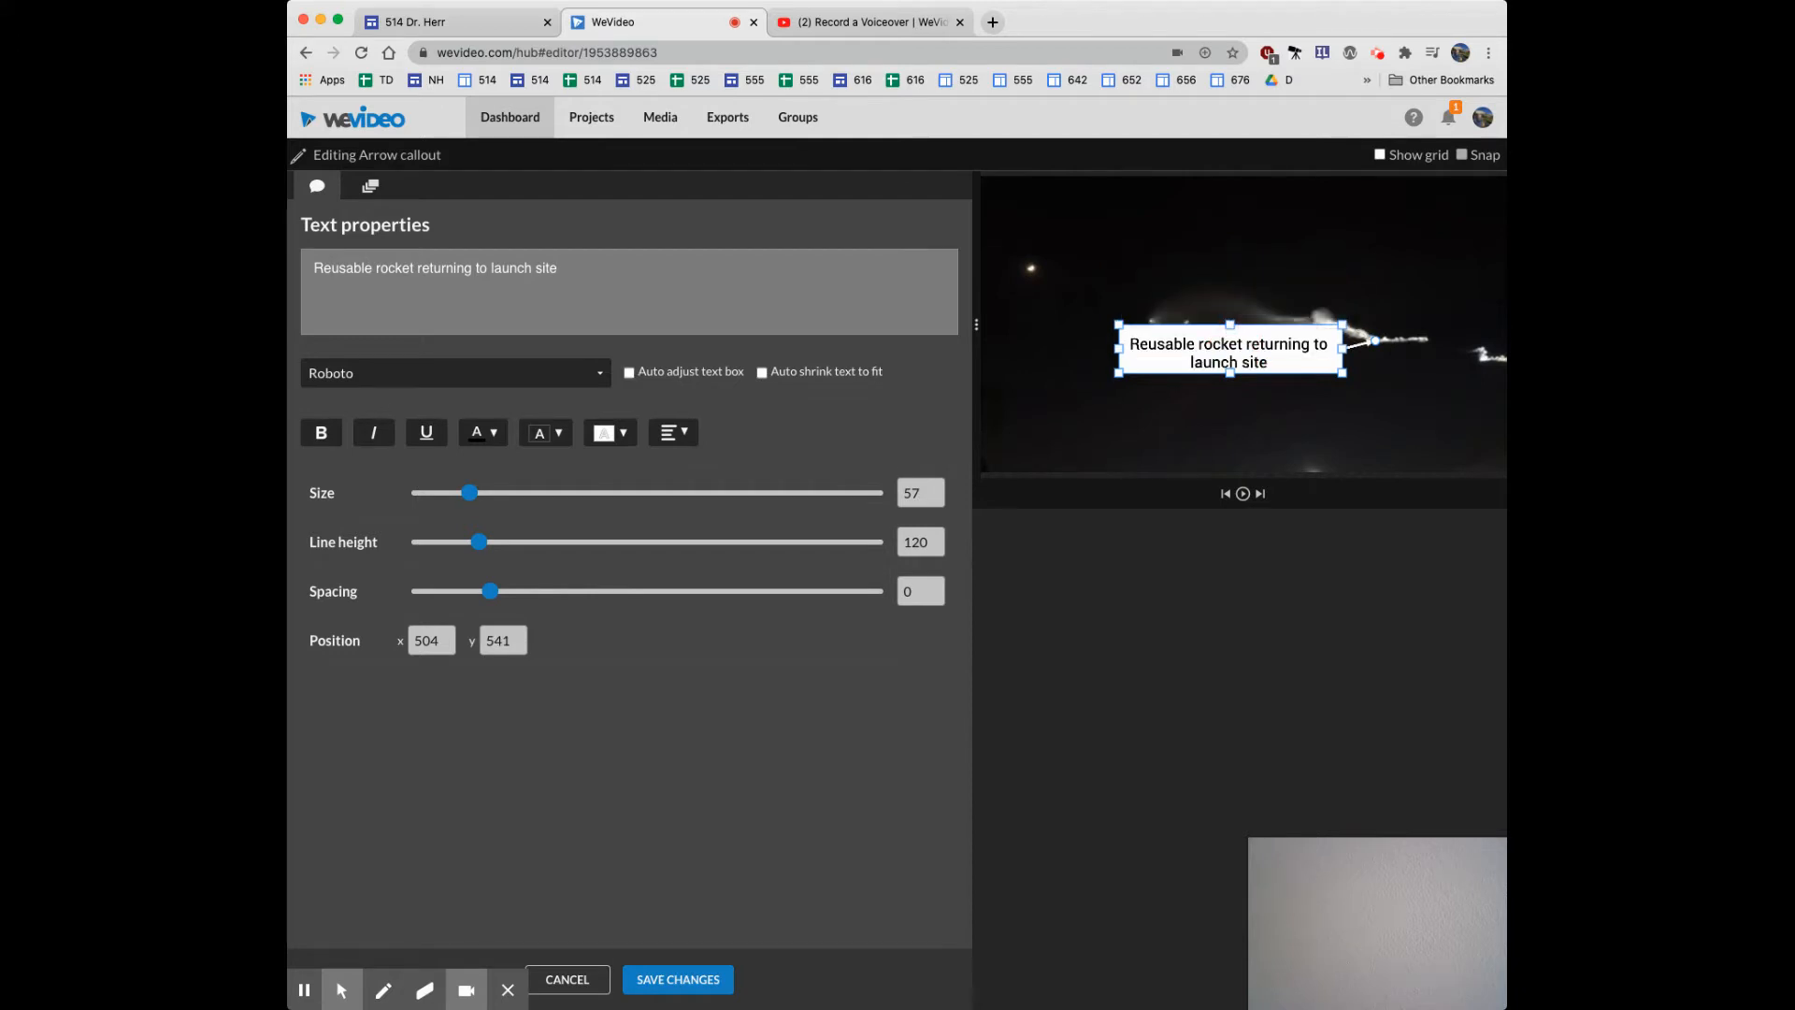
pyautogui.moveTo(1229, 357); pyautogui.dragTo(1099, 435)
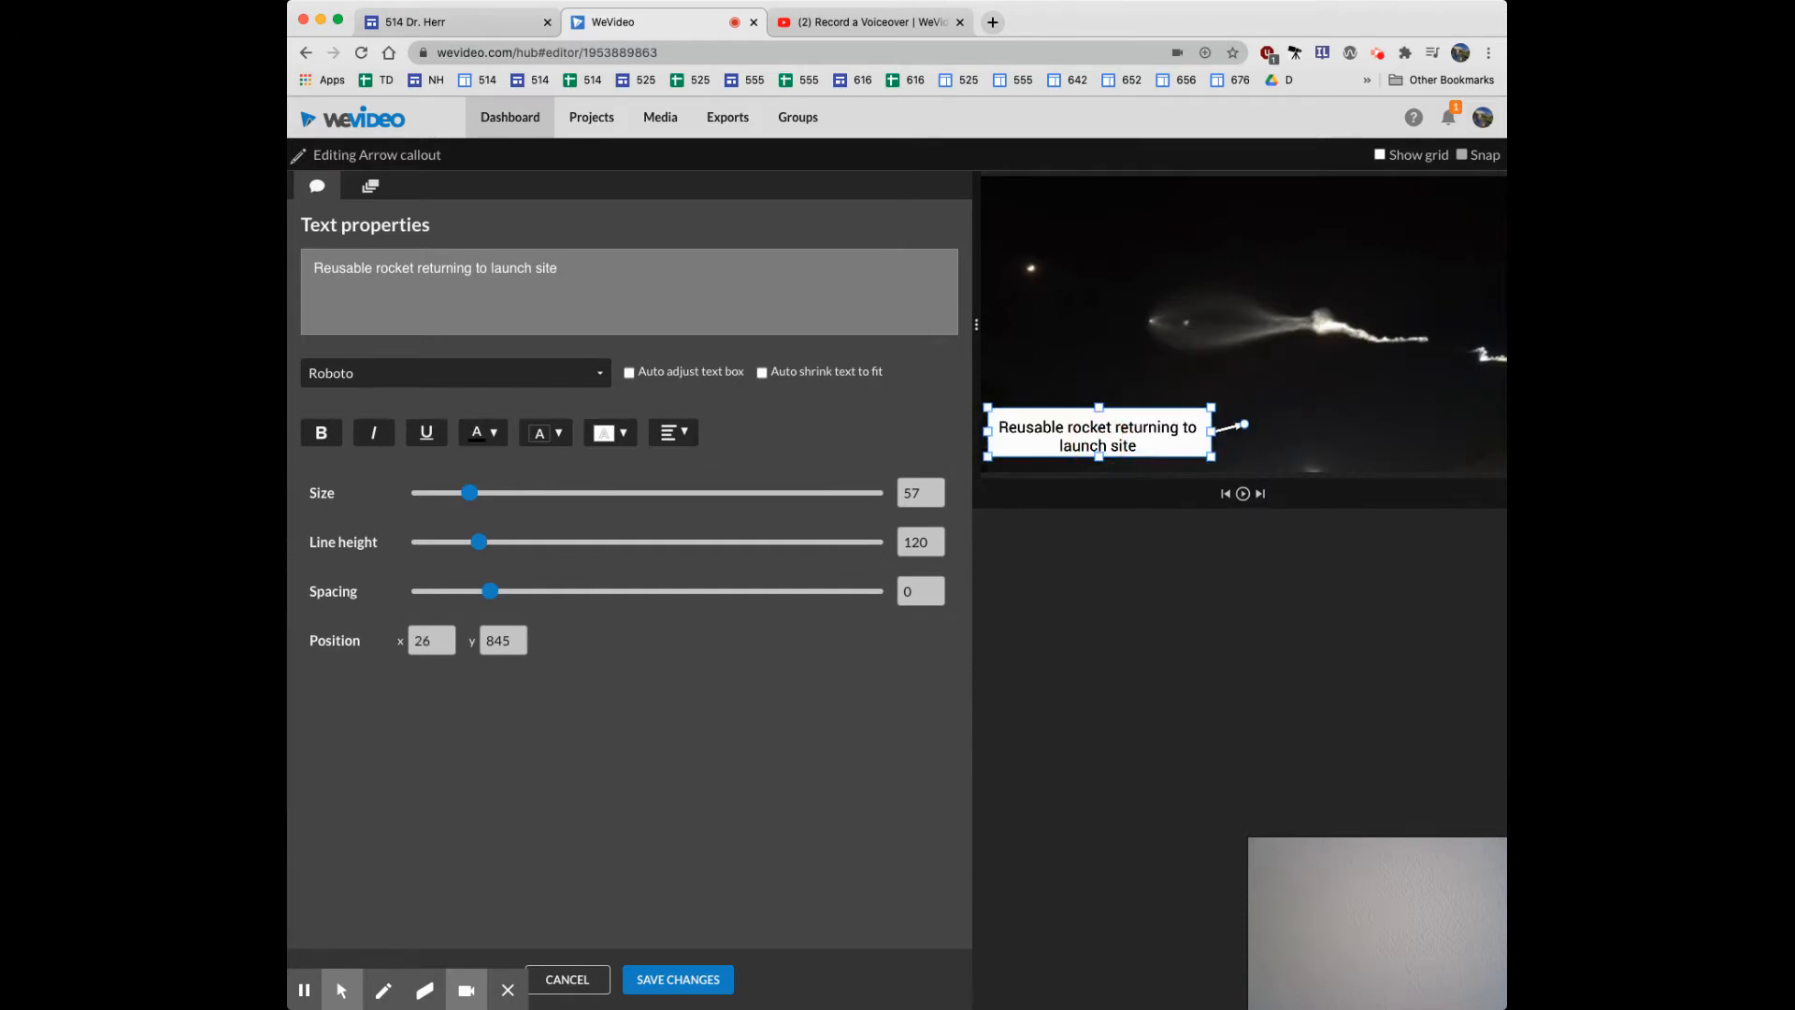
pyautogui.moveTo(1244, 424); pyautogui.dragTo(1182, 324)
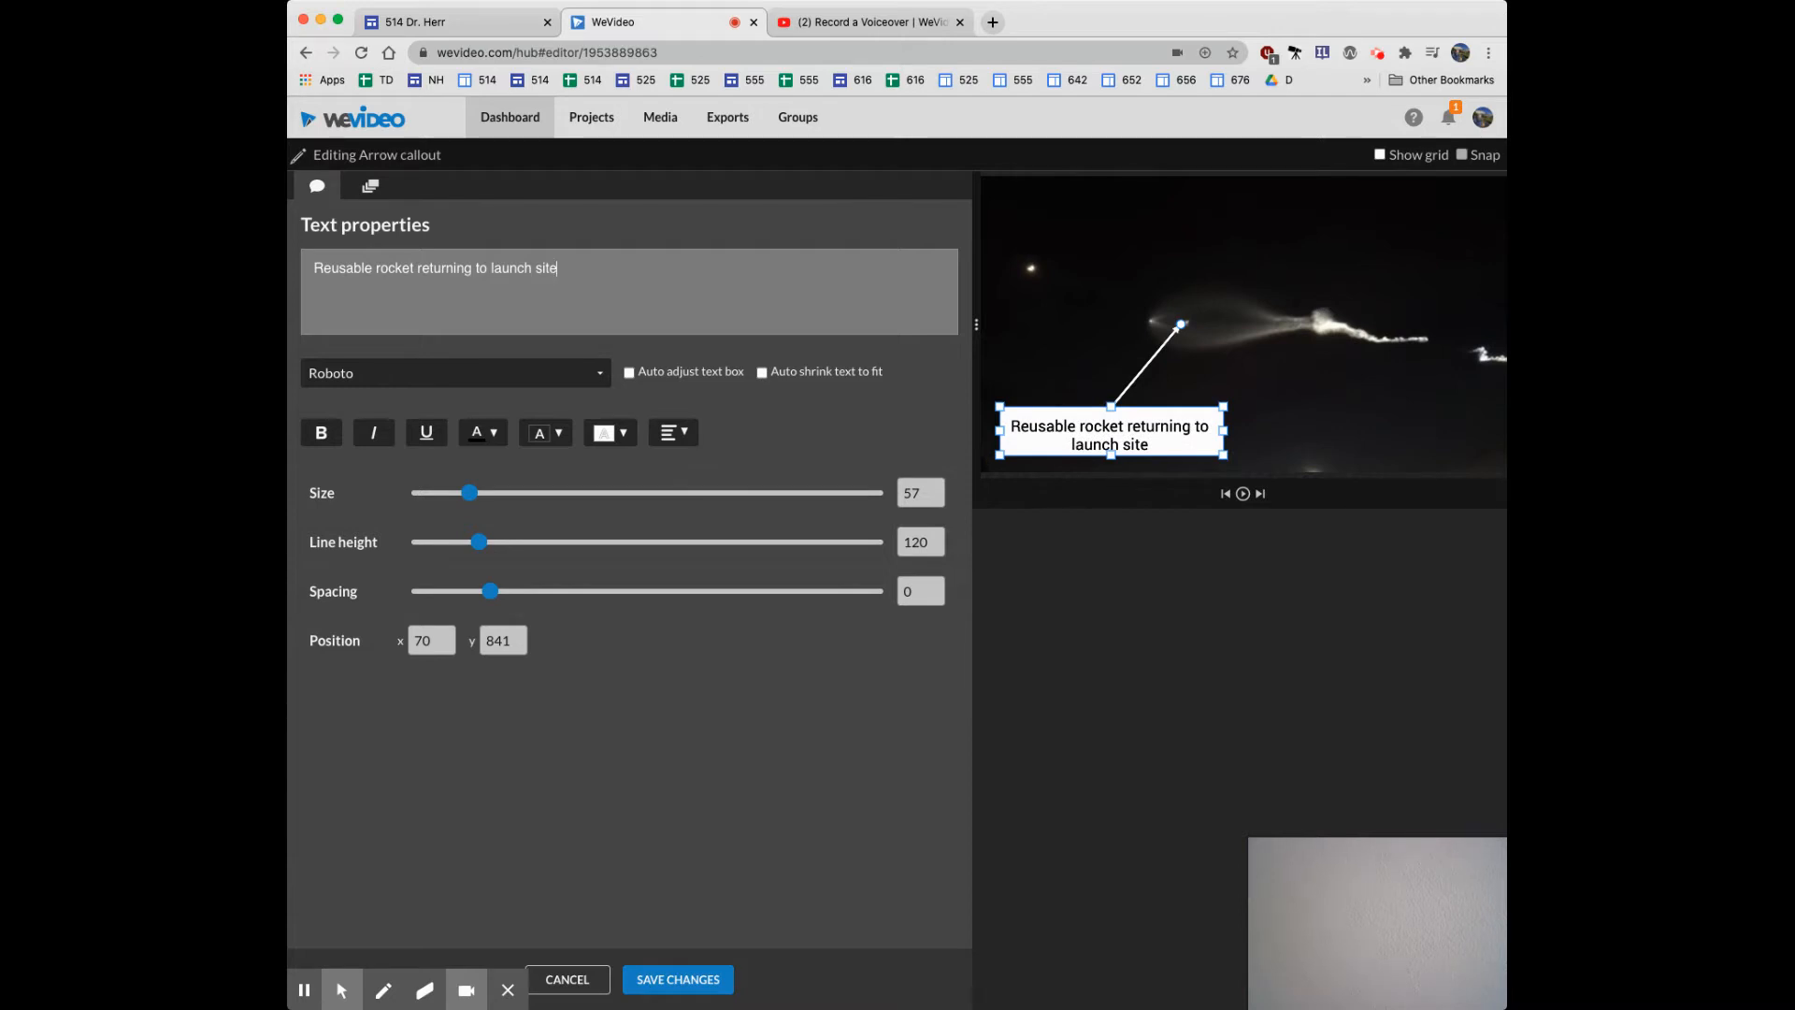
pyautogui.click(678, 979)
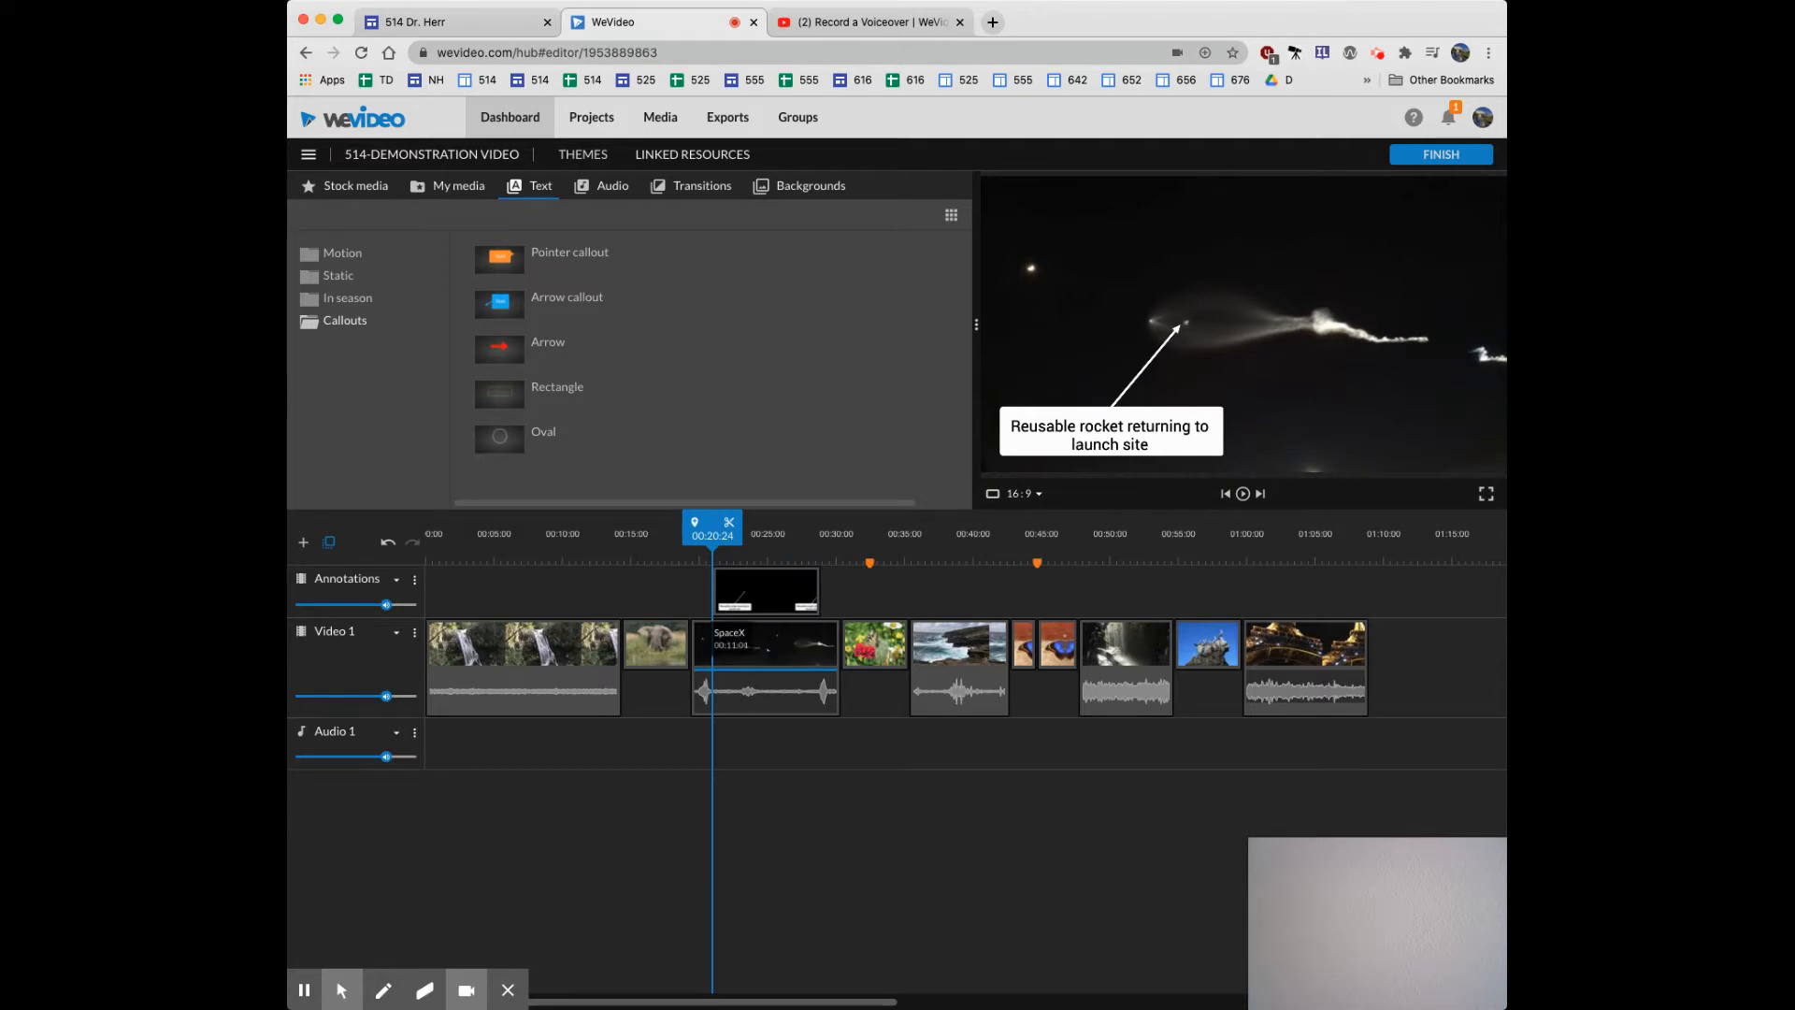
# Play the SpaceX clip from its beginning to check the callout's timing.
pyautogui.click(764, 647)
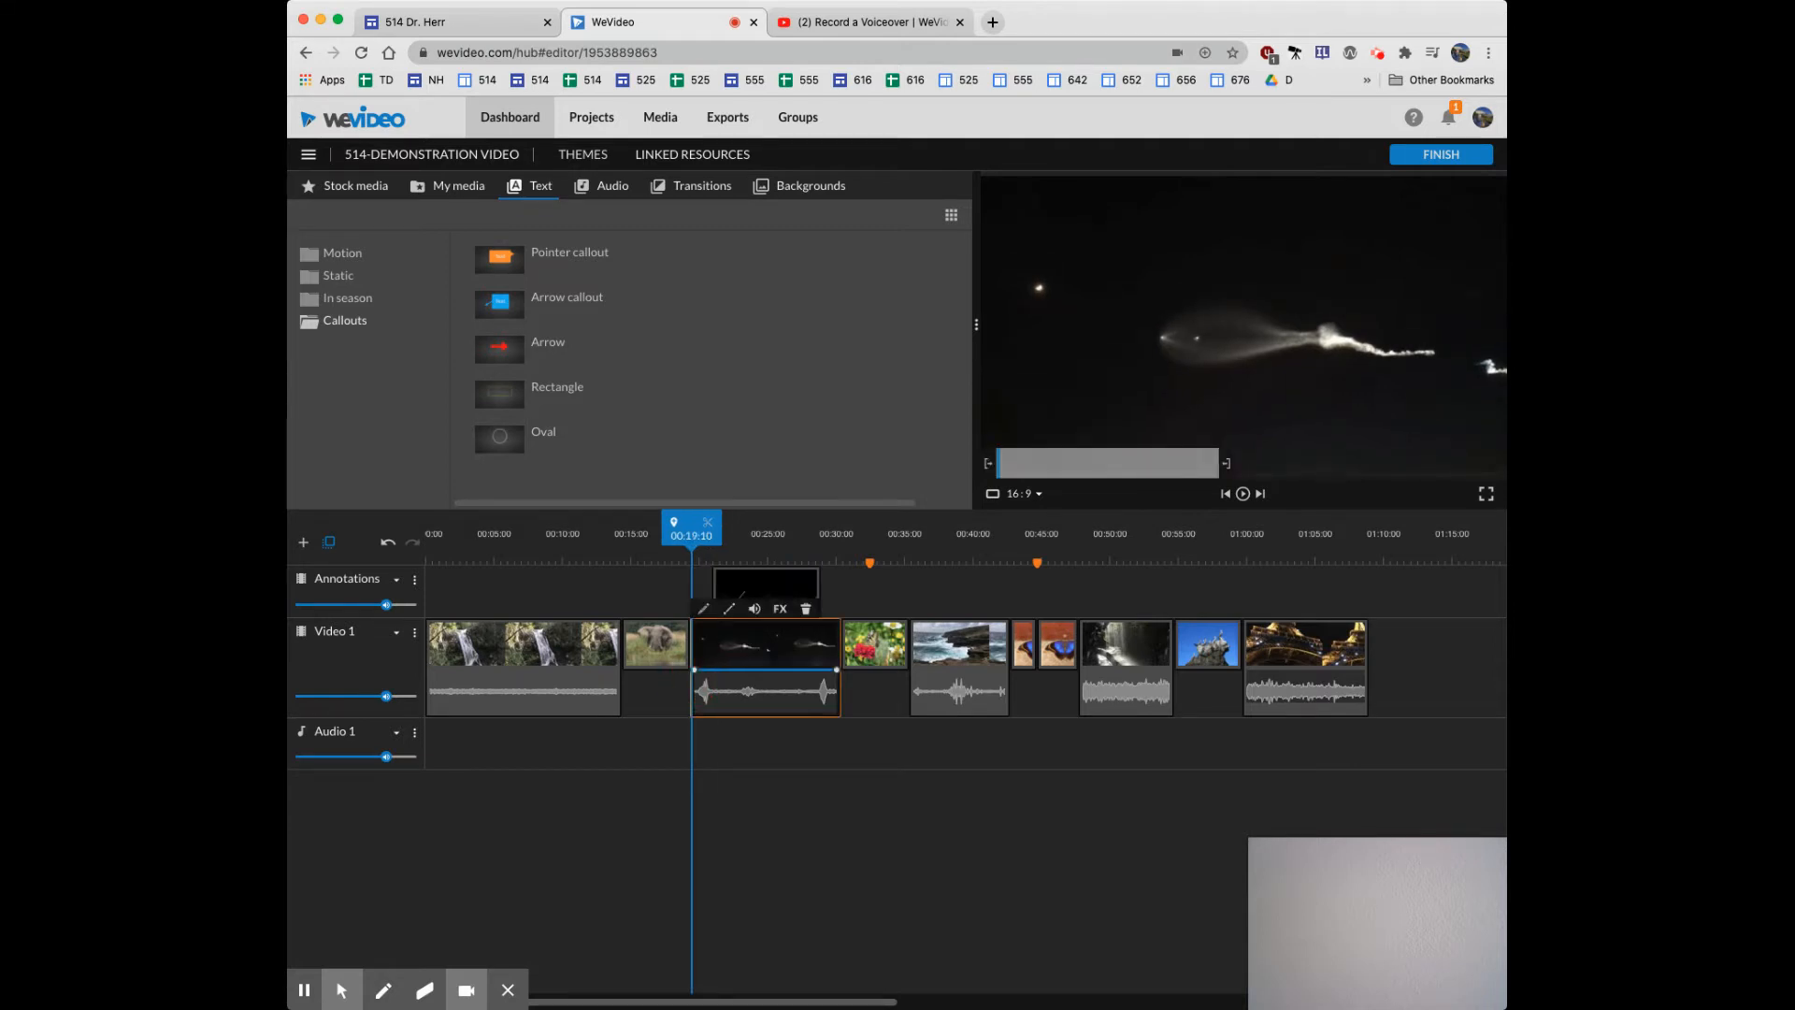
pyautogui.press('space')
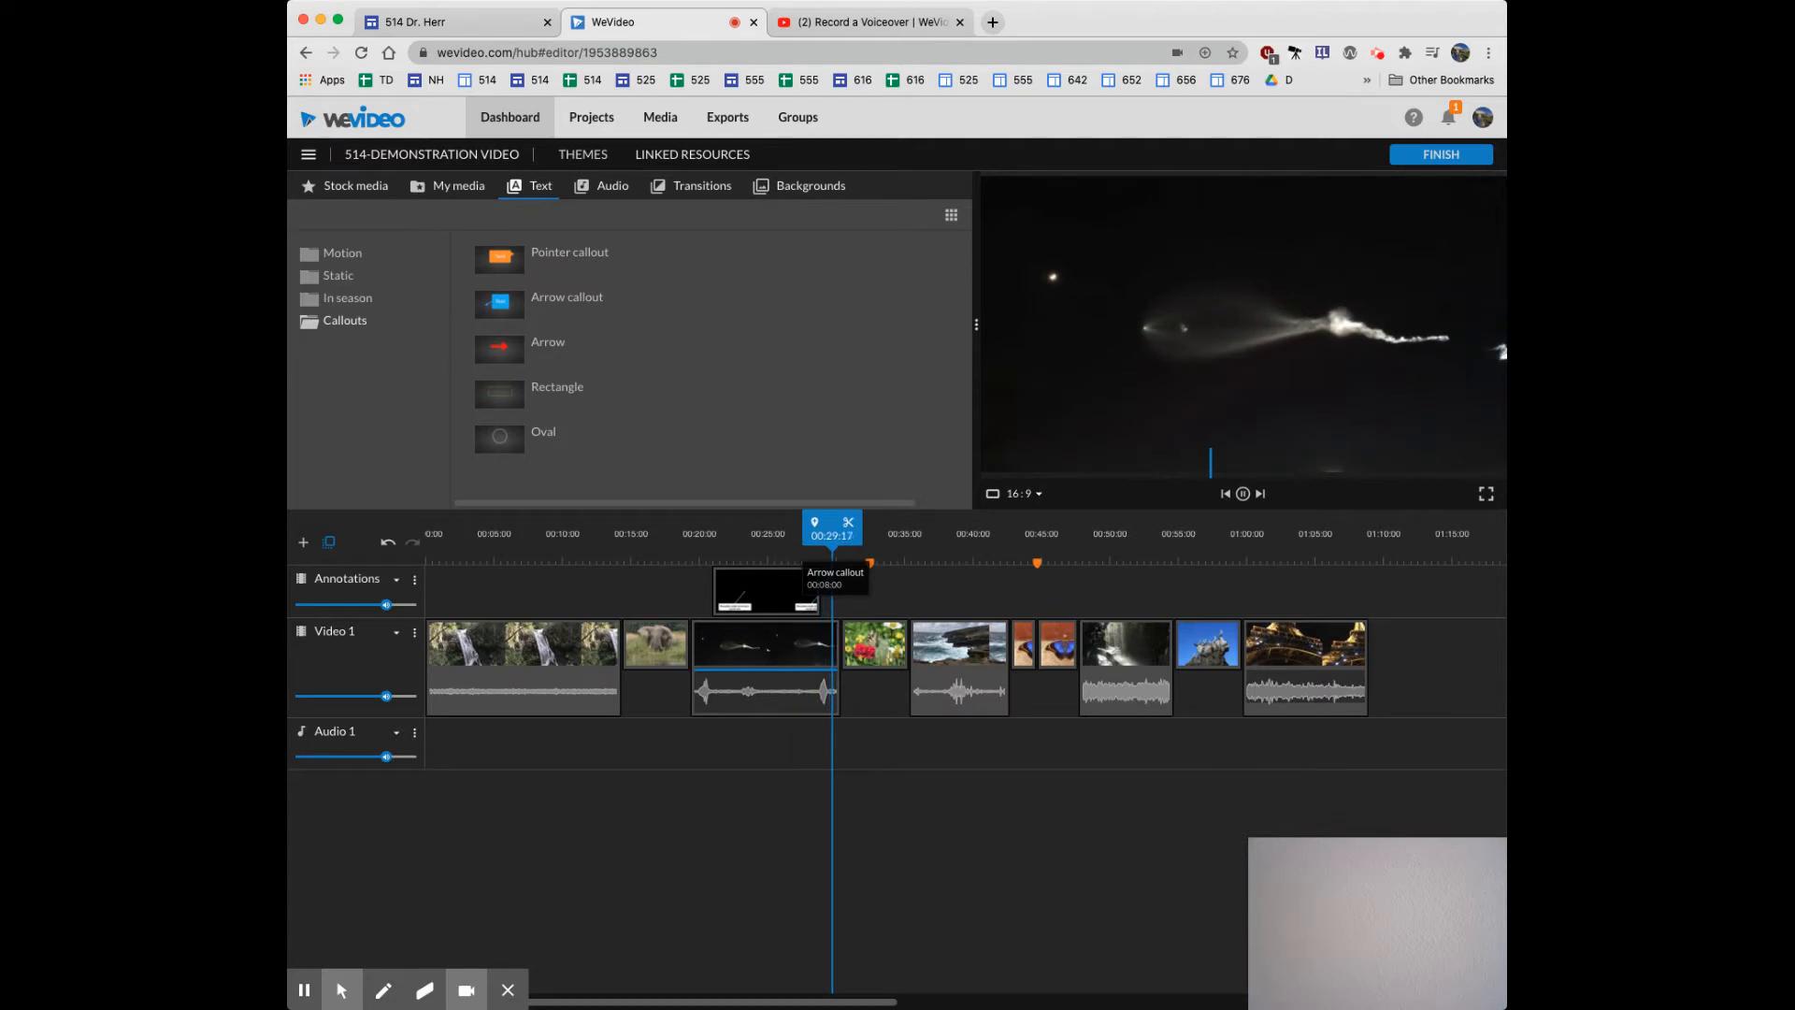
pyautogui.press('space')
pyautogui.click(895, 825)
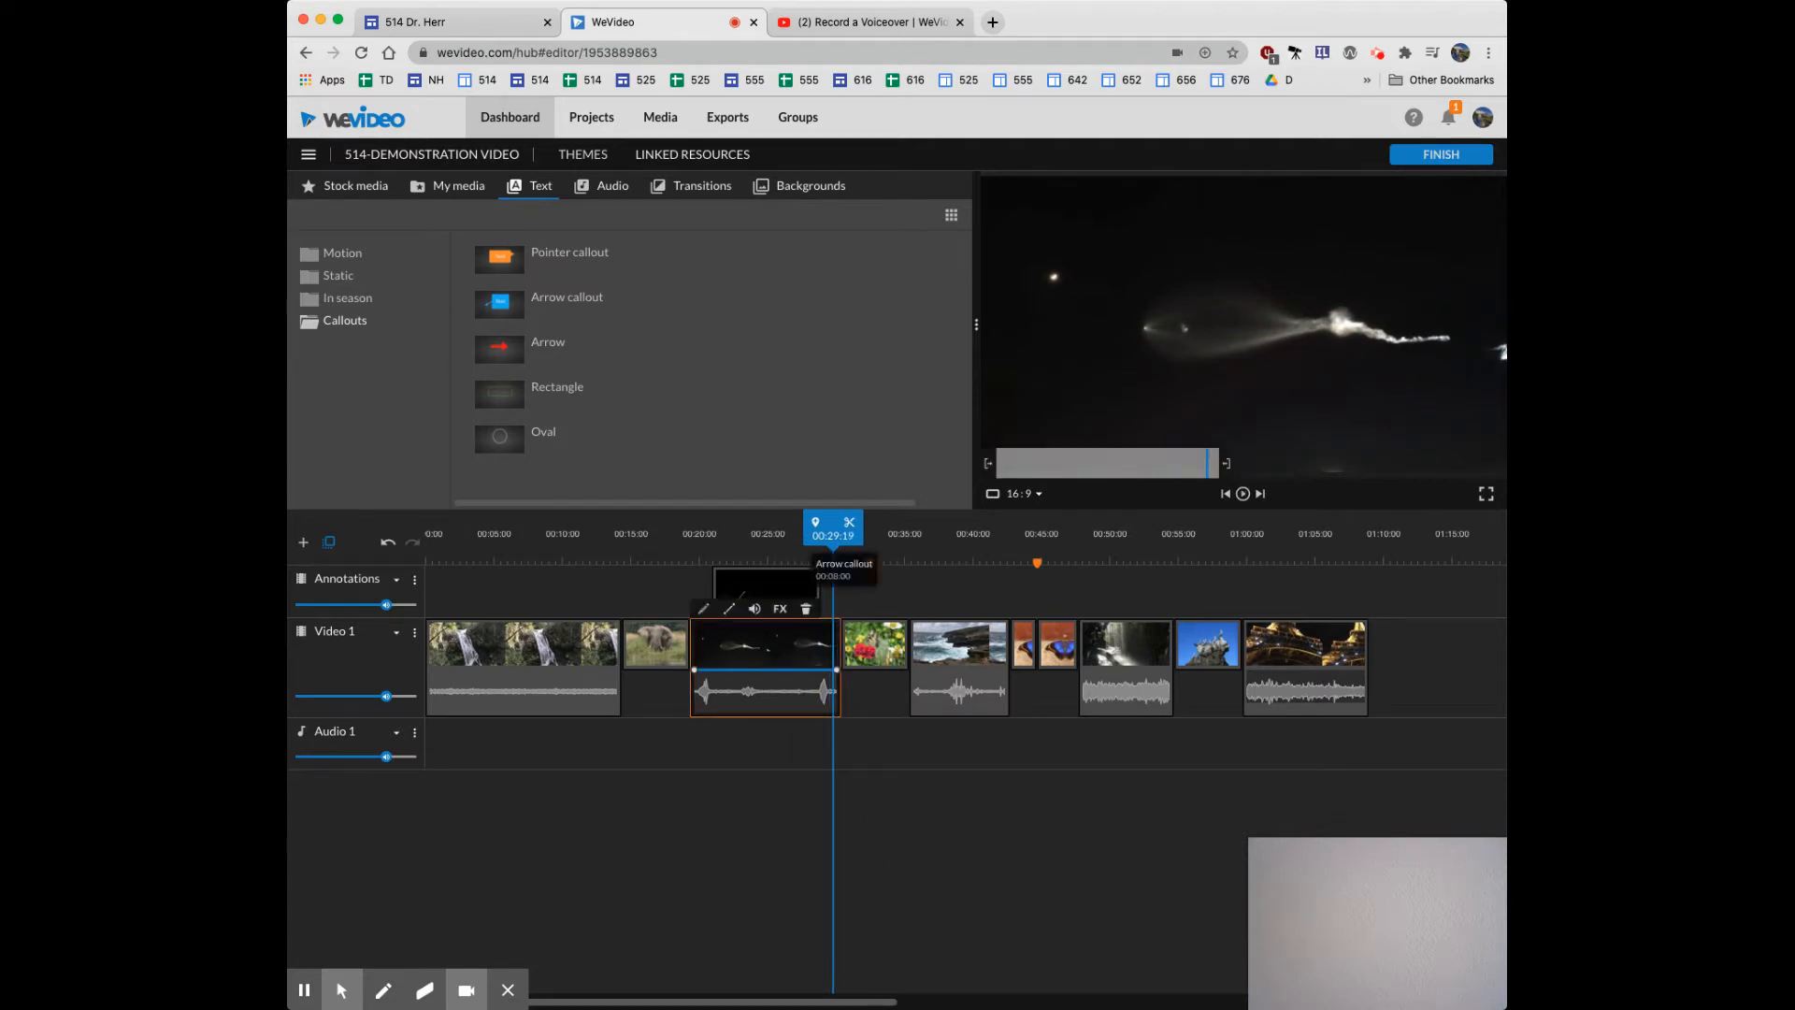
# Trim the end of the arrow callout to about 00:26:20 and play the section back.
pyautogui.click(817, 589)
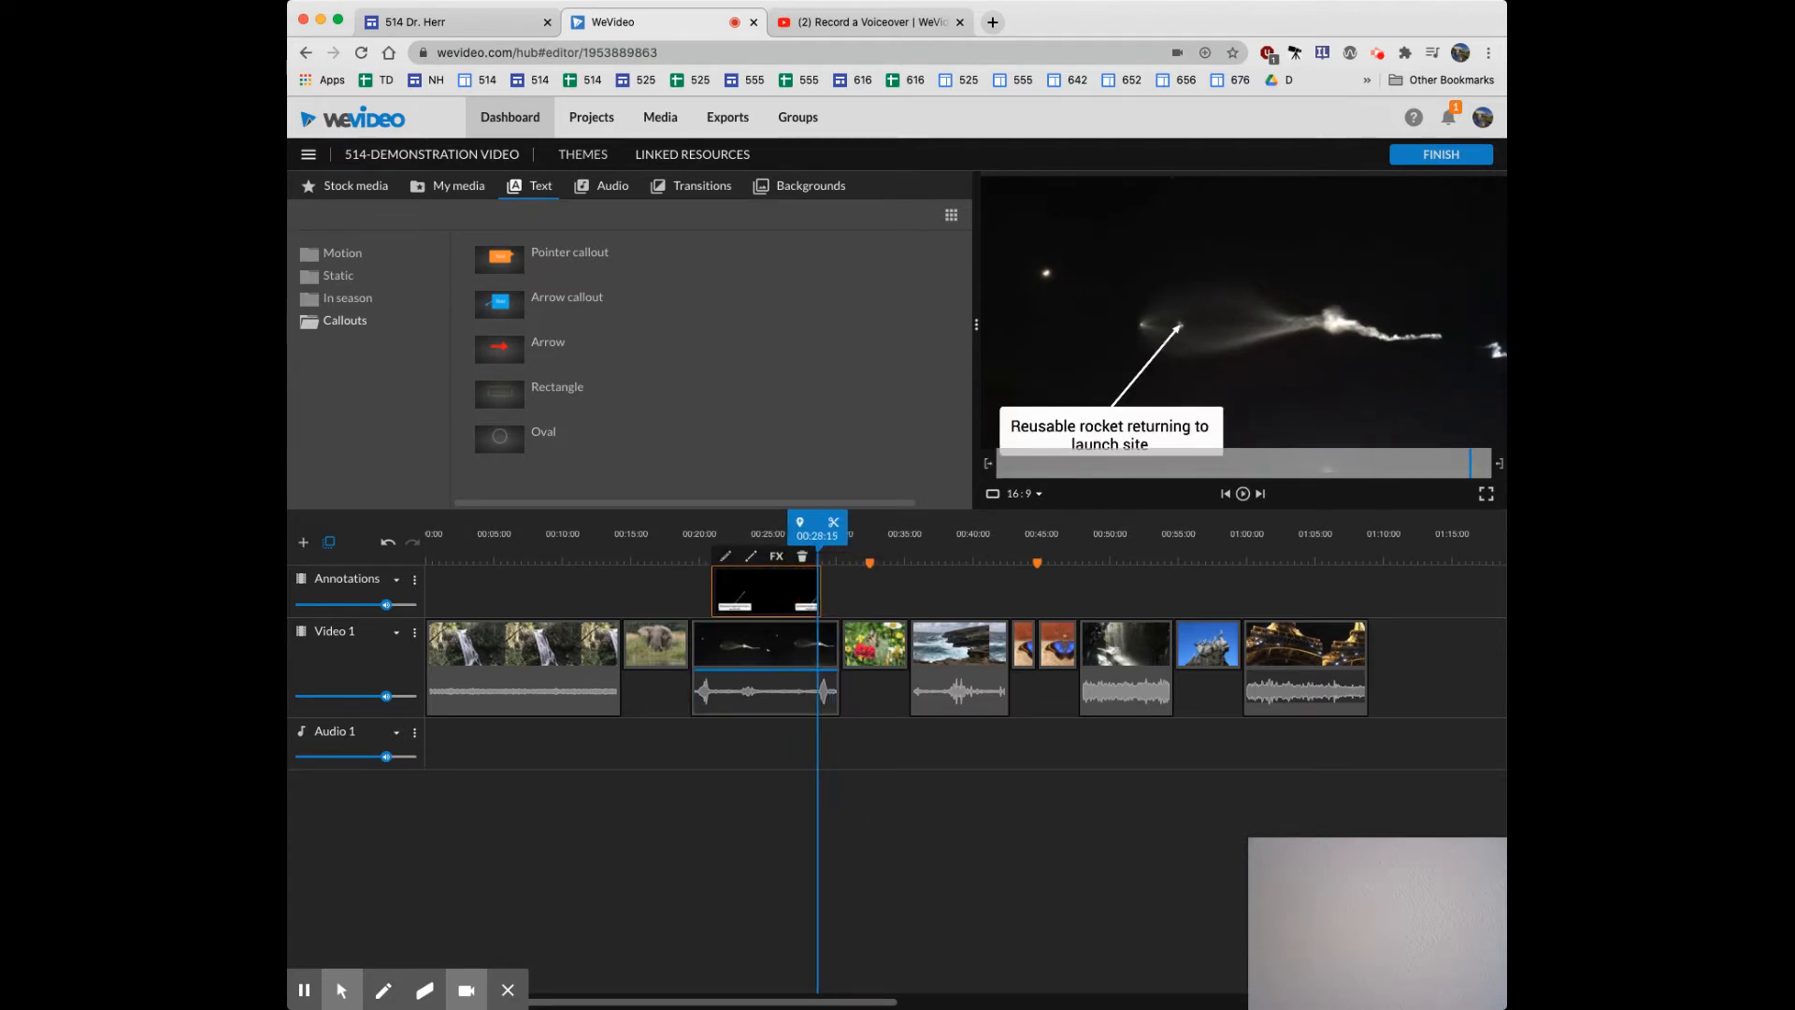
pyautogui.moveTo(818, 589); pyautogui.dragTo(791, 589)
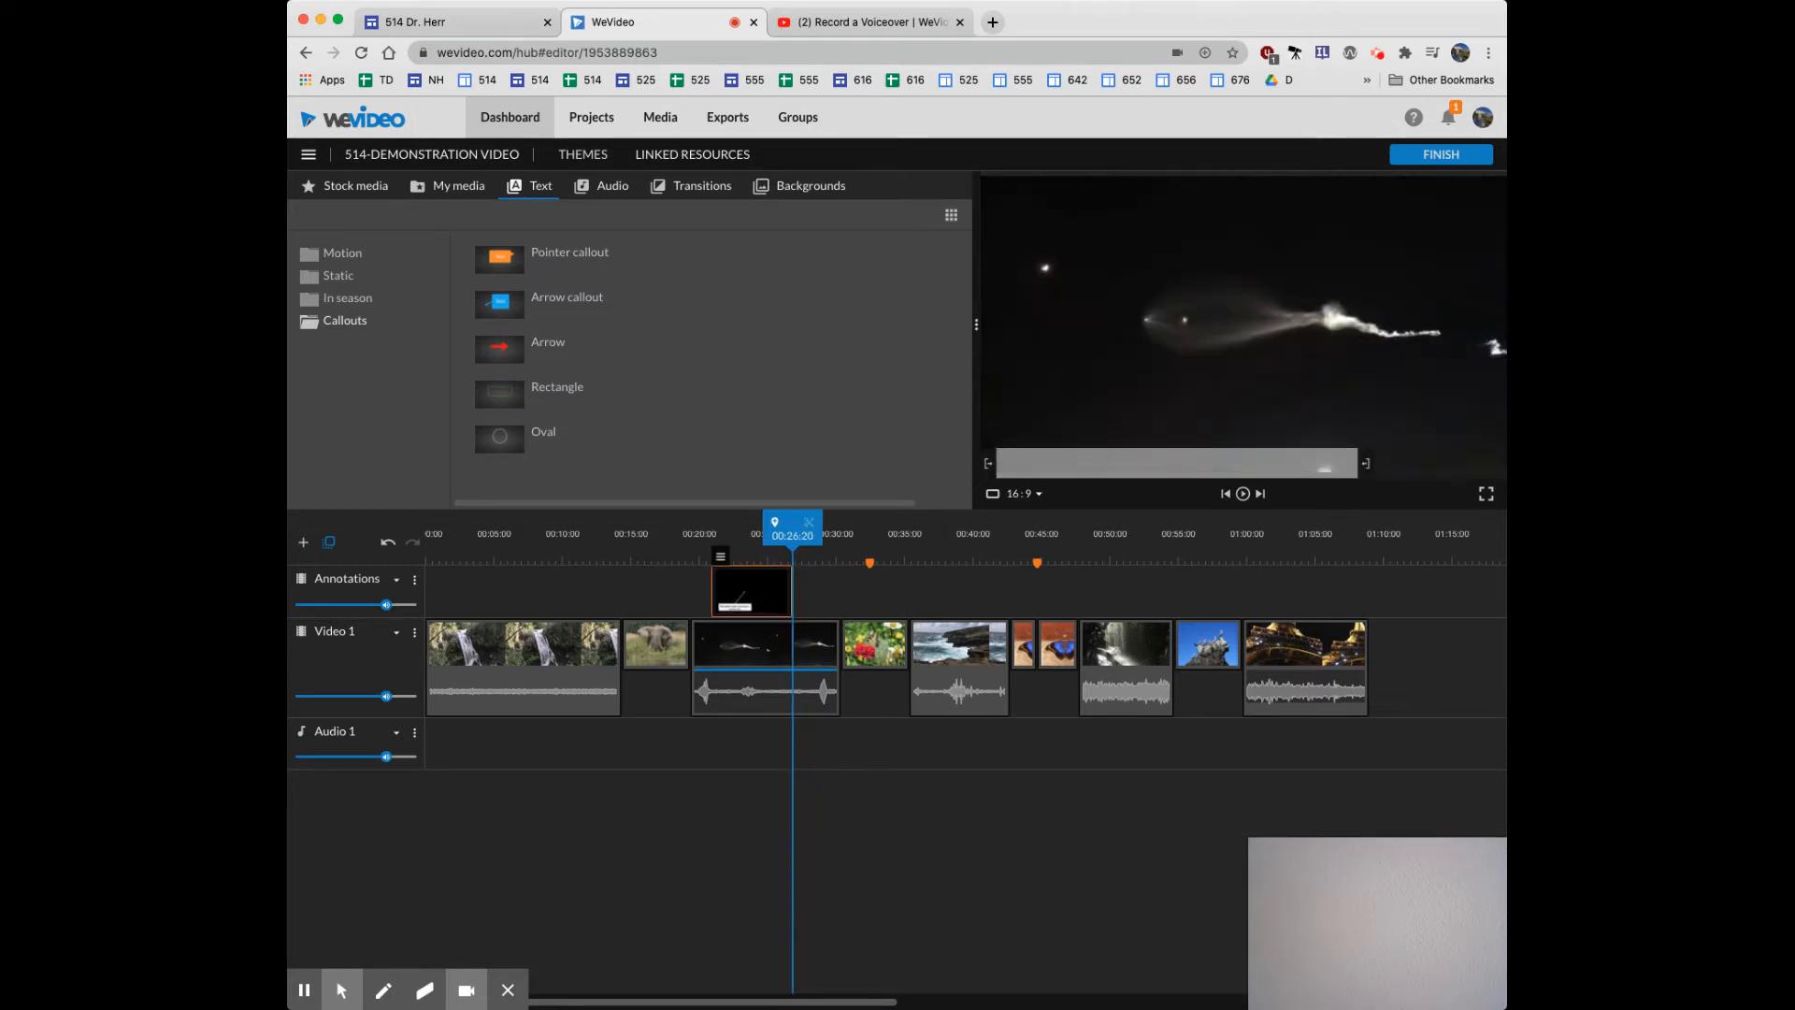
pyautogui.click(704, 538)
pyautogui.press('space')
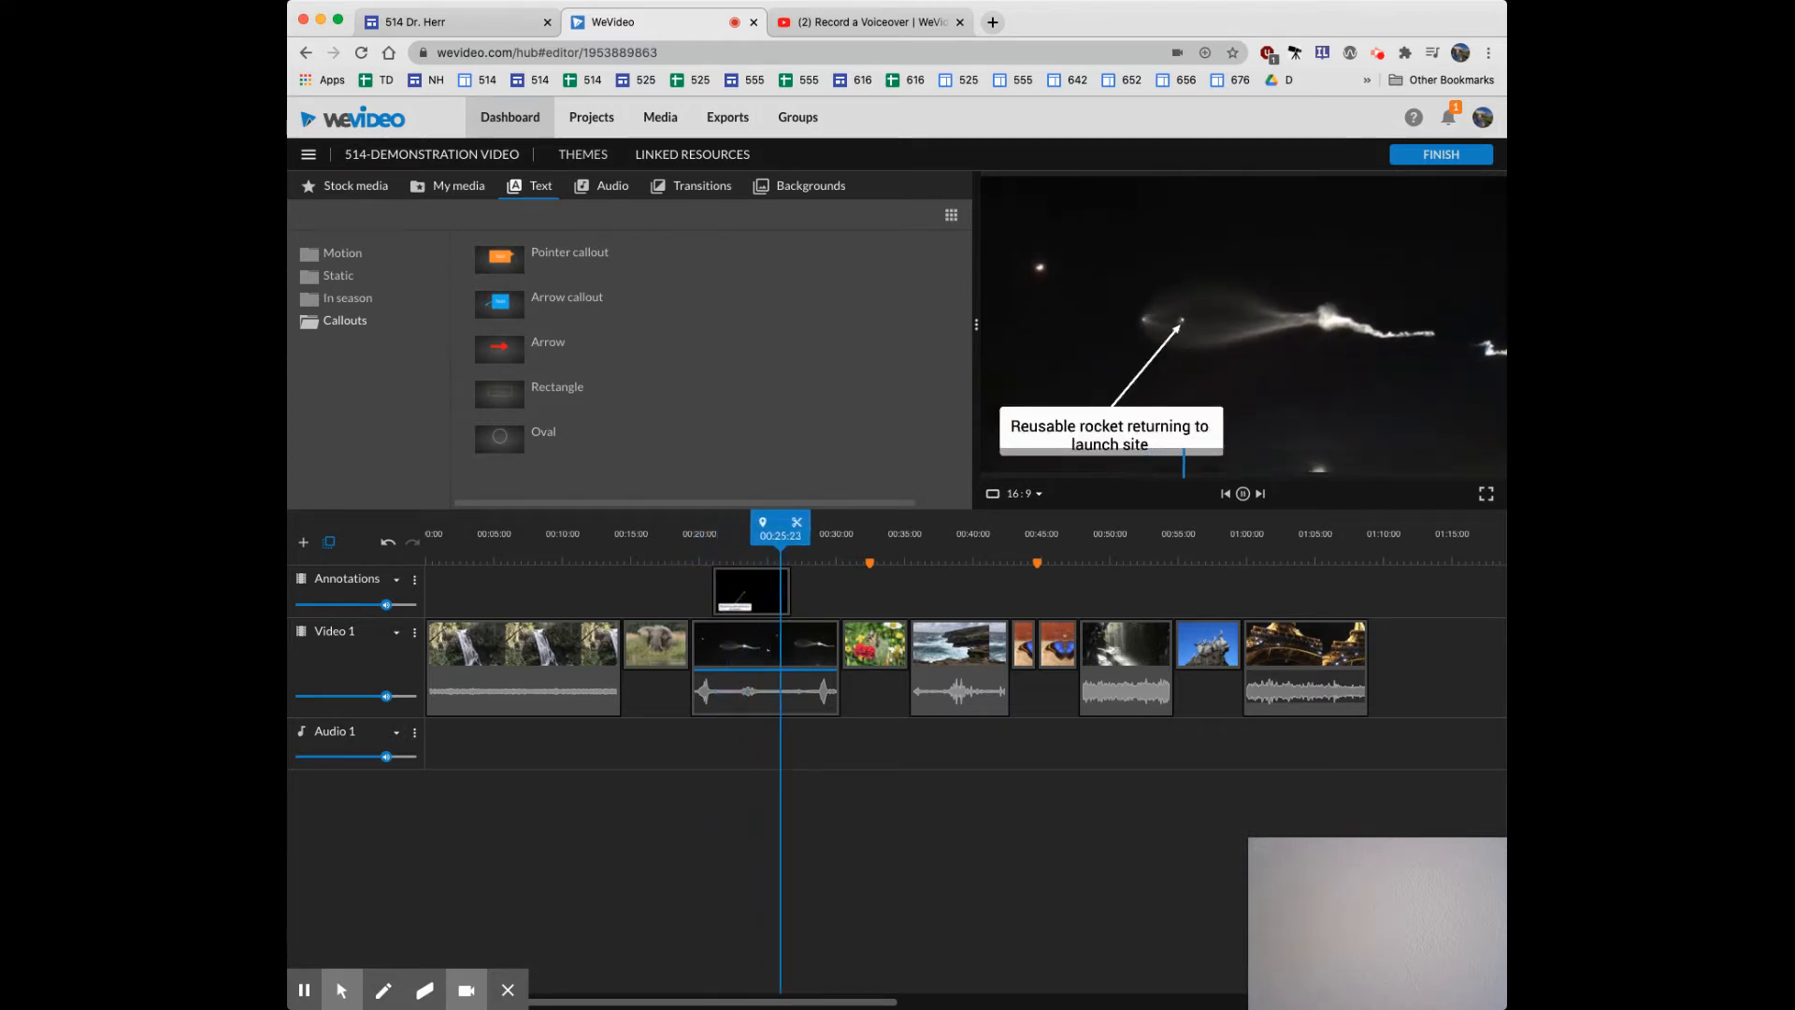
pyautogui.press('space')
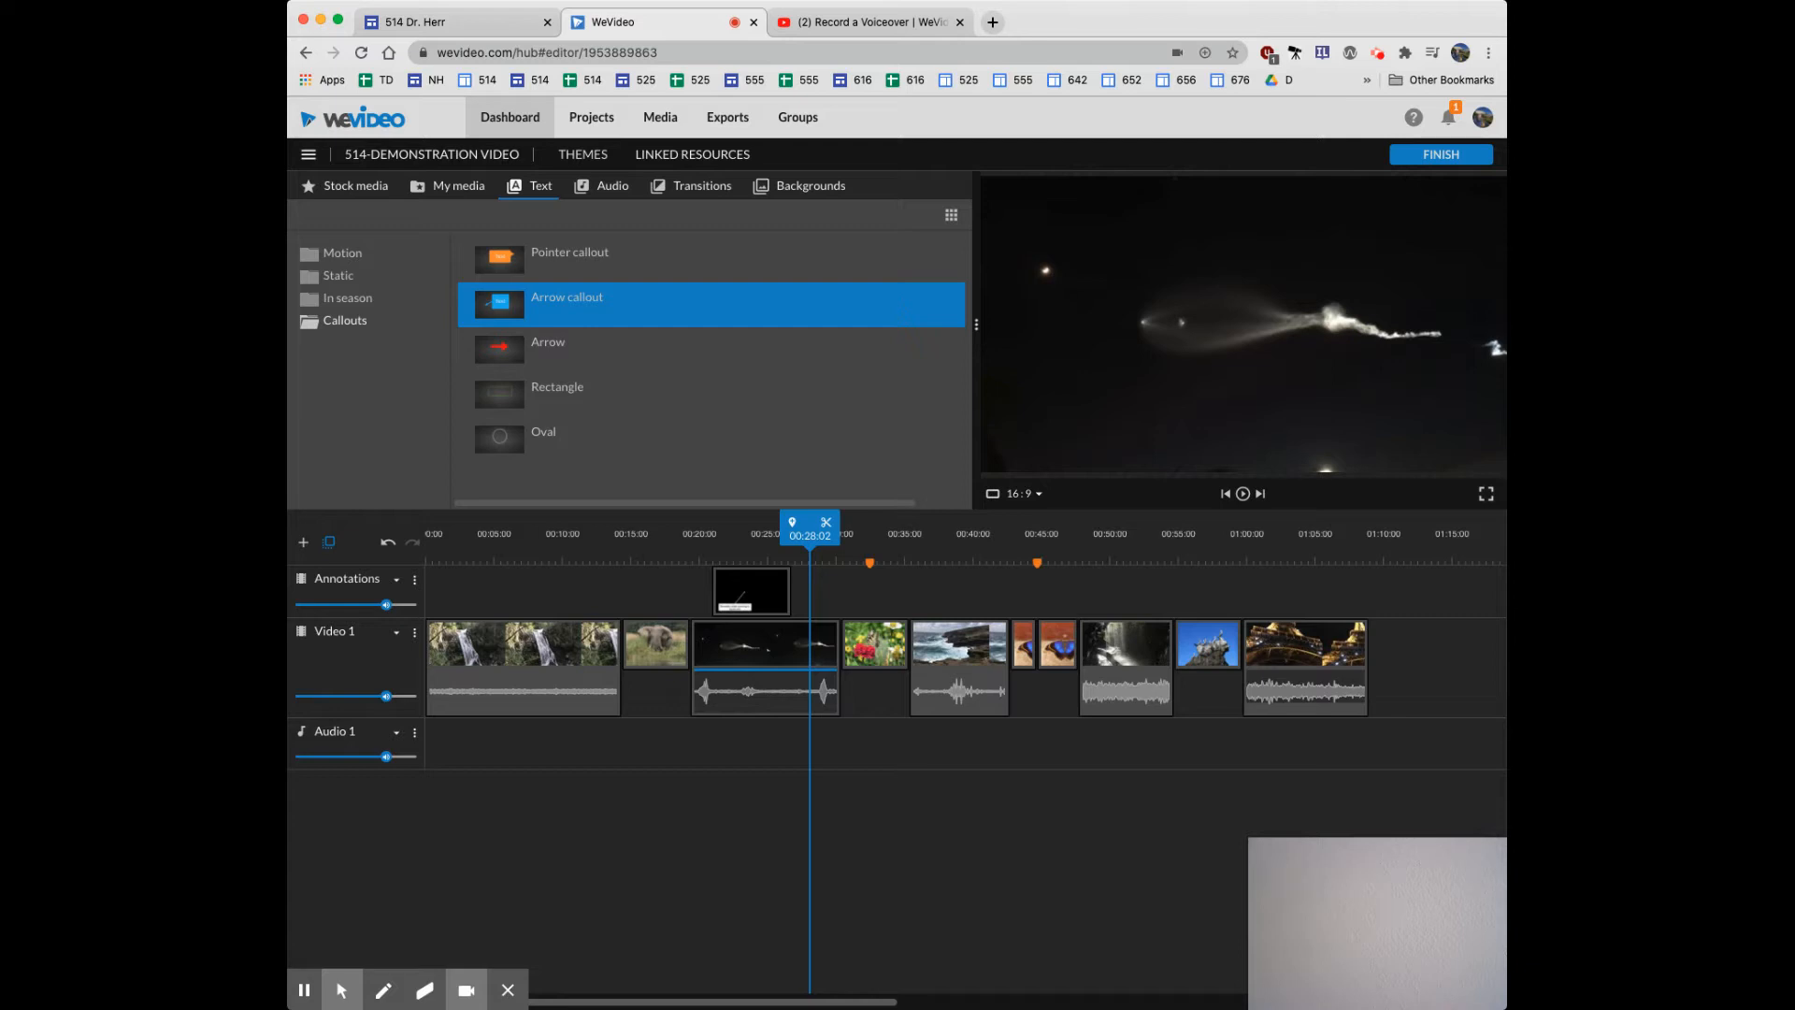
# Record a voiceover narration of about 16 seconds starting at 00:19:11 and save it to the timeline.
pyautogui.click(448, 185)
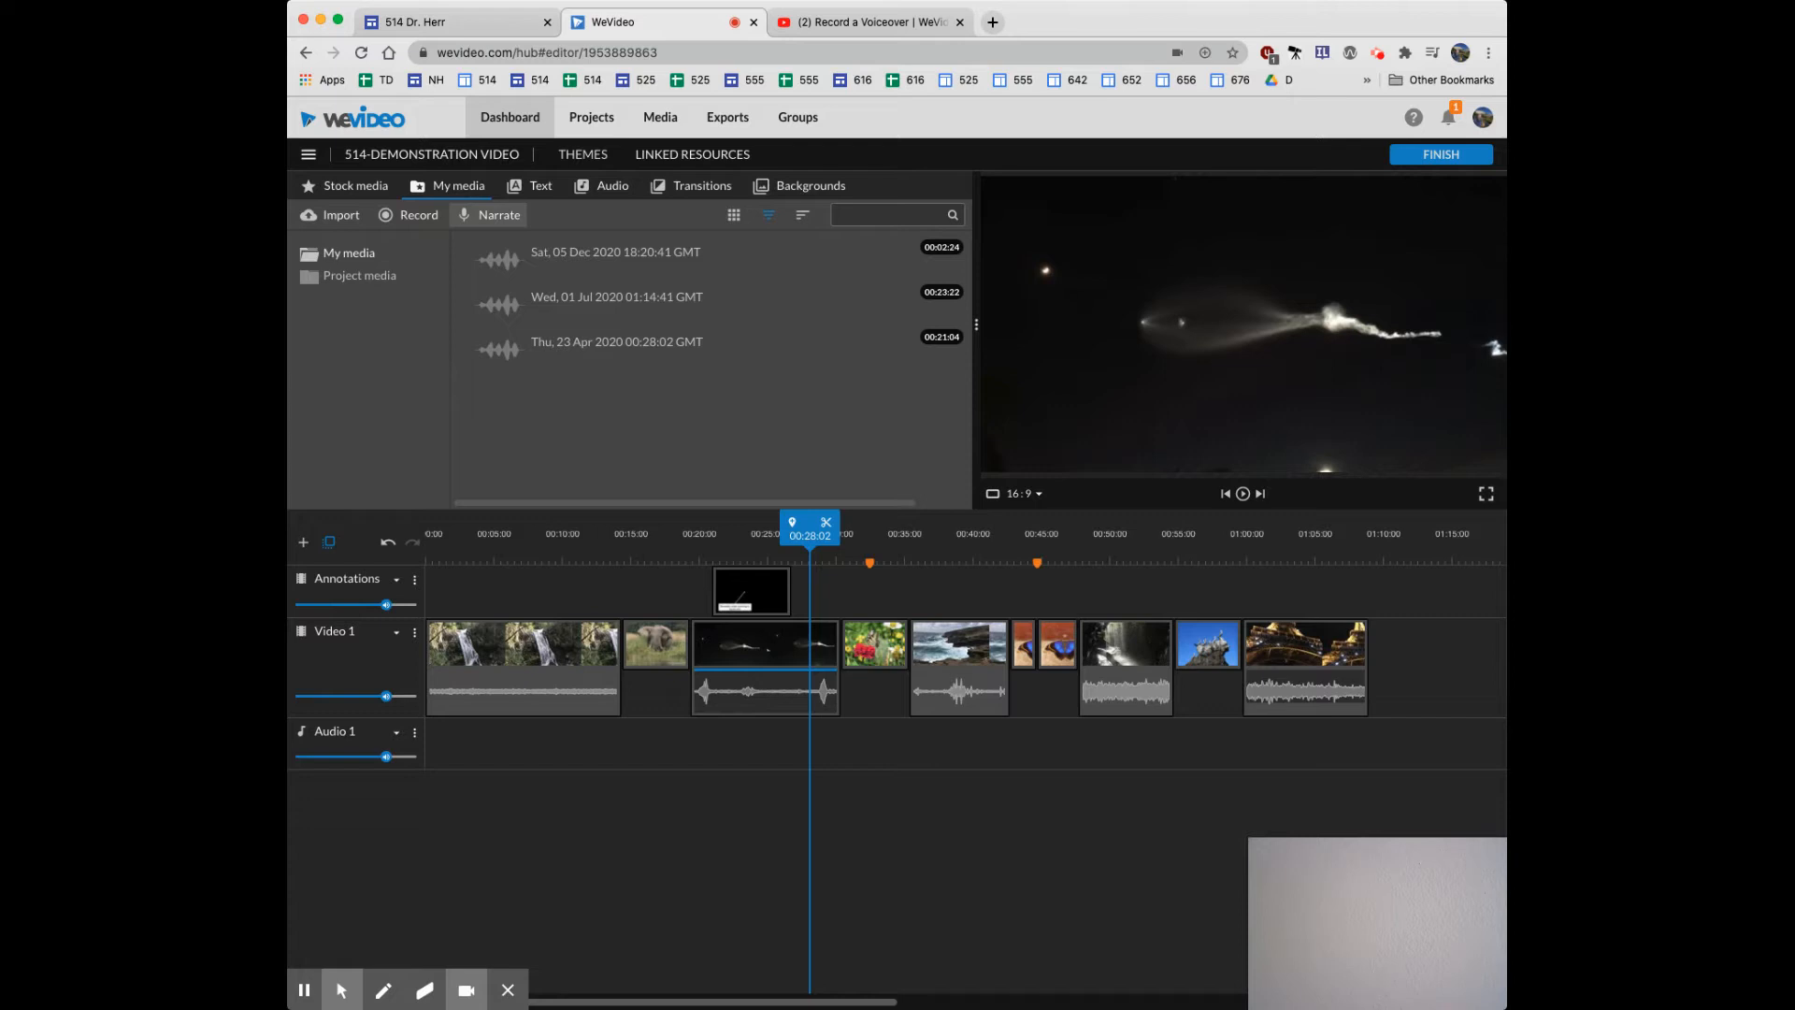
pyautogui.moveTo(804, 529); pyautogui.dragTo(680, 547)
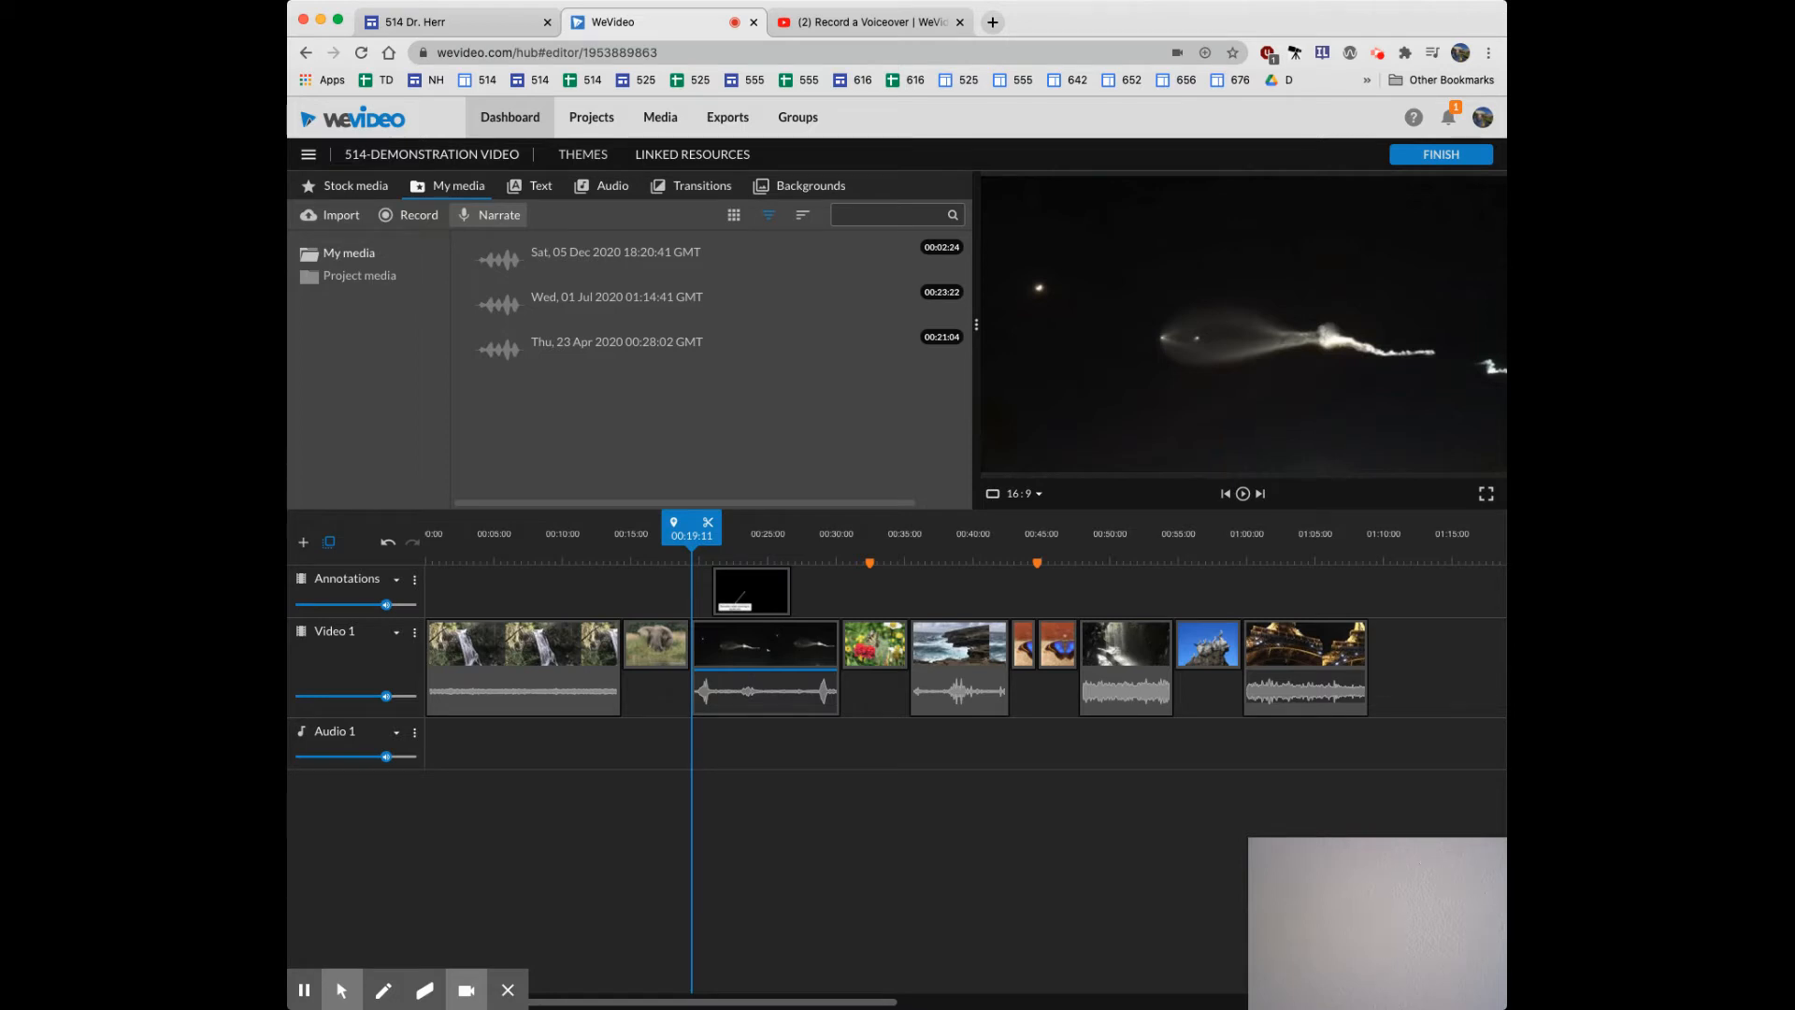
pyautogui.click(492, 217)
pyautogui.click(896, 623)
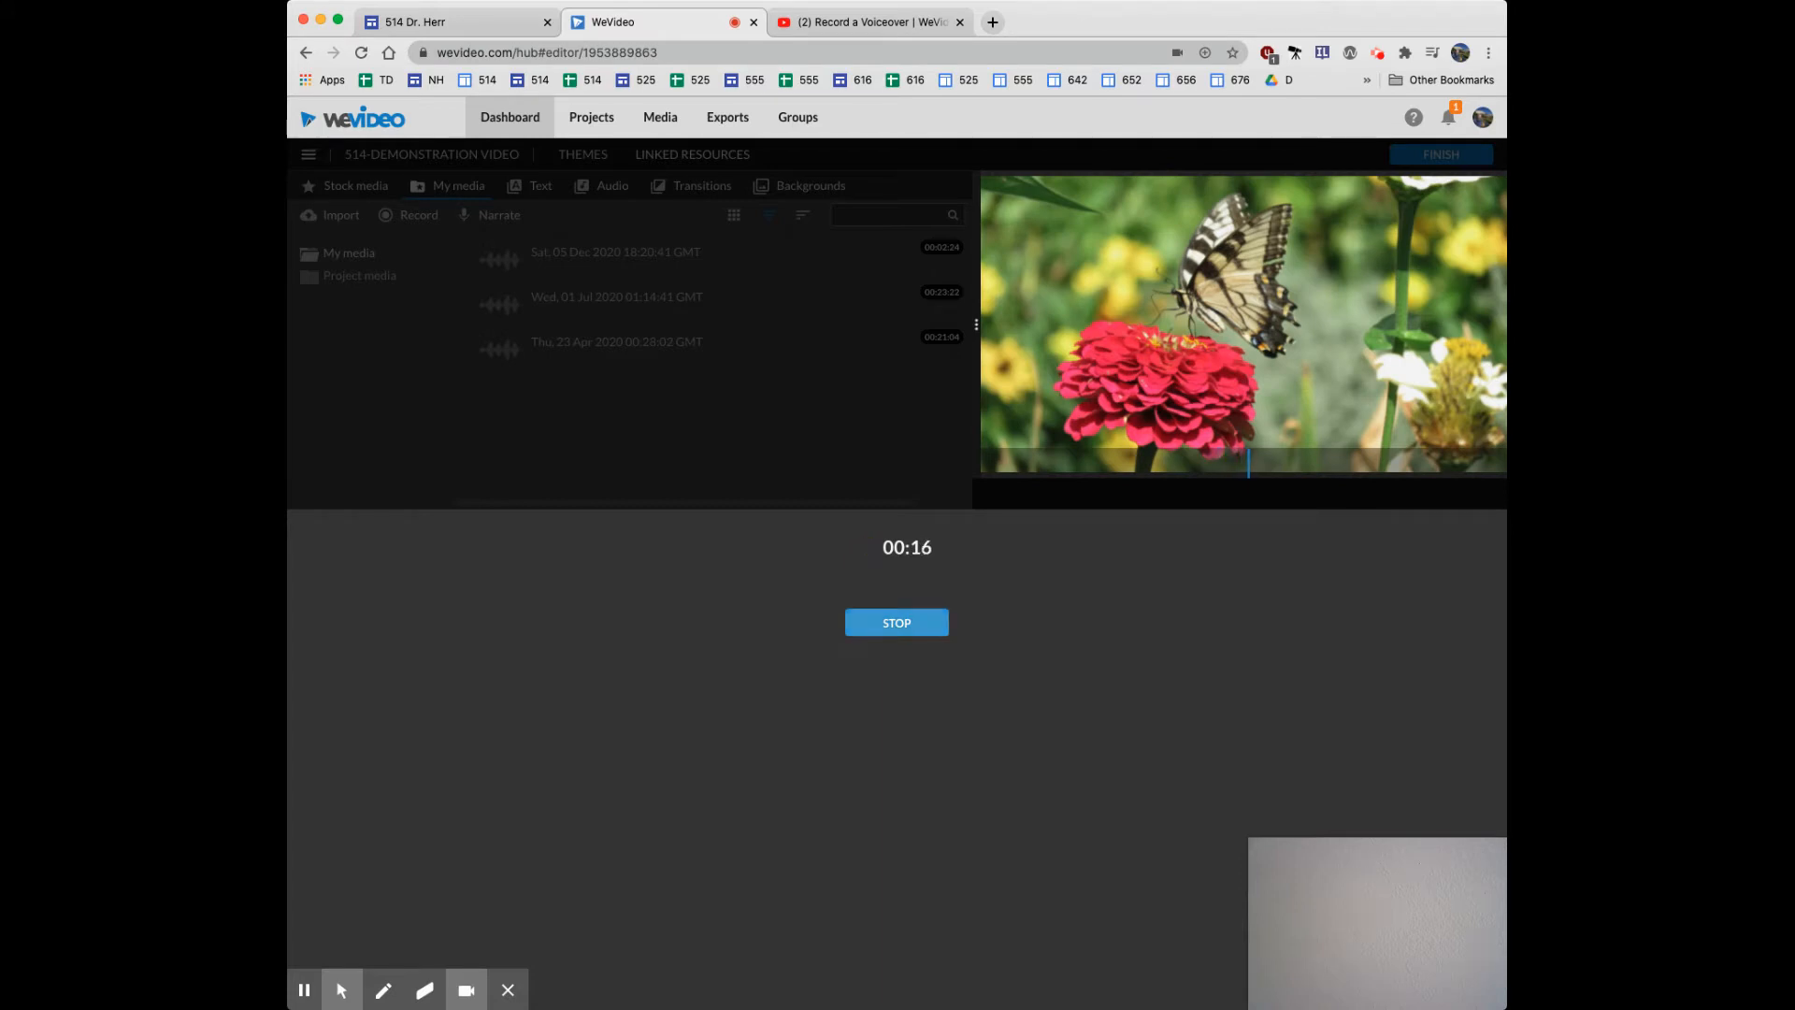
pyautogui.click(875, 624)
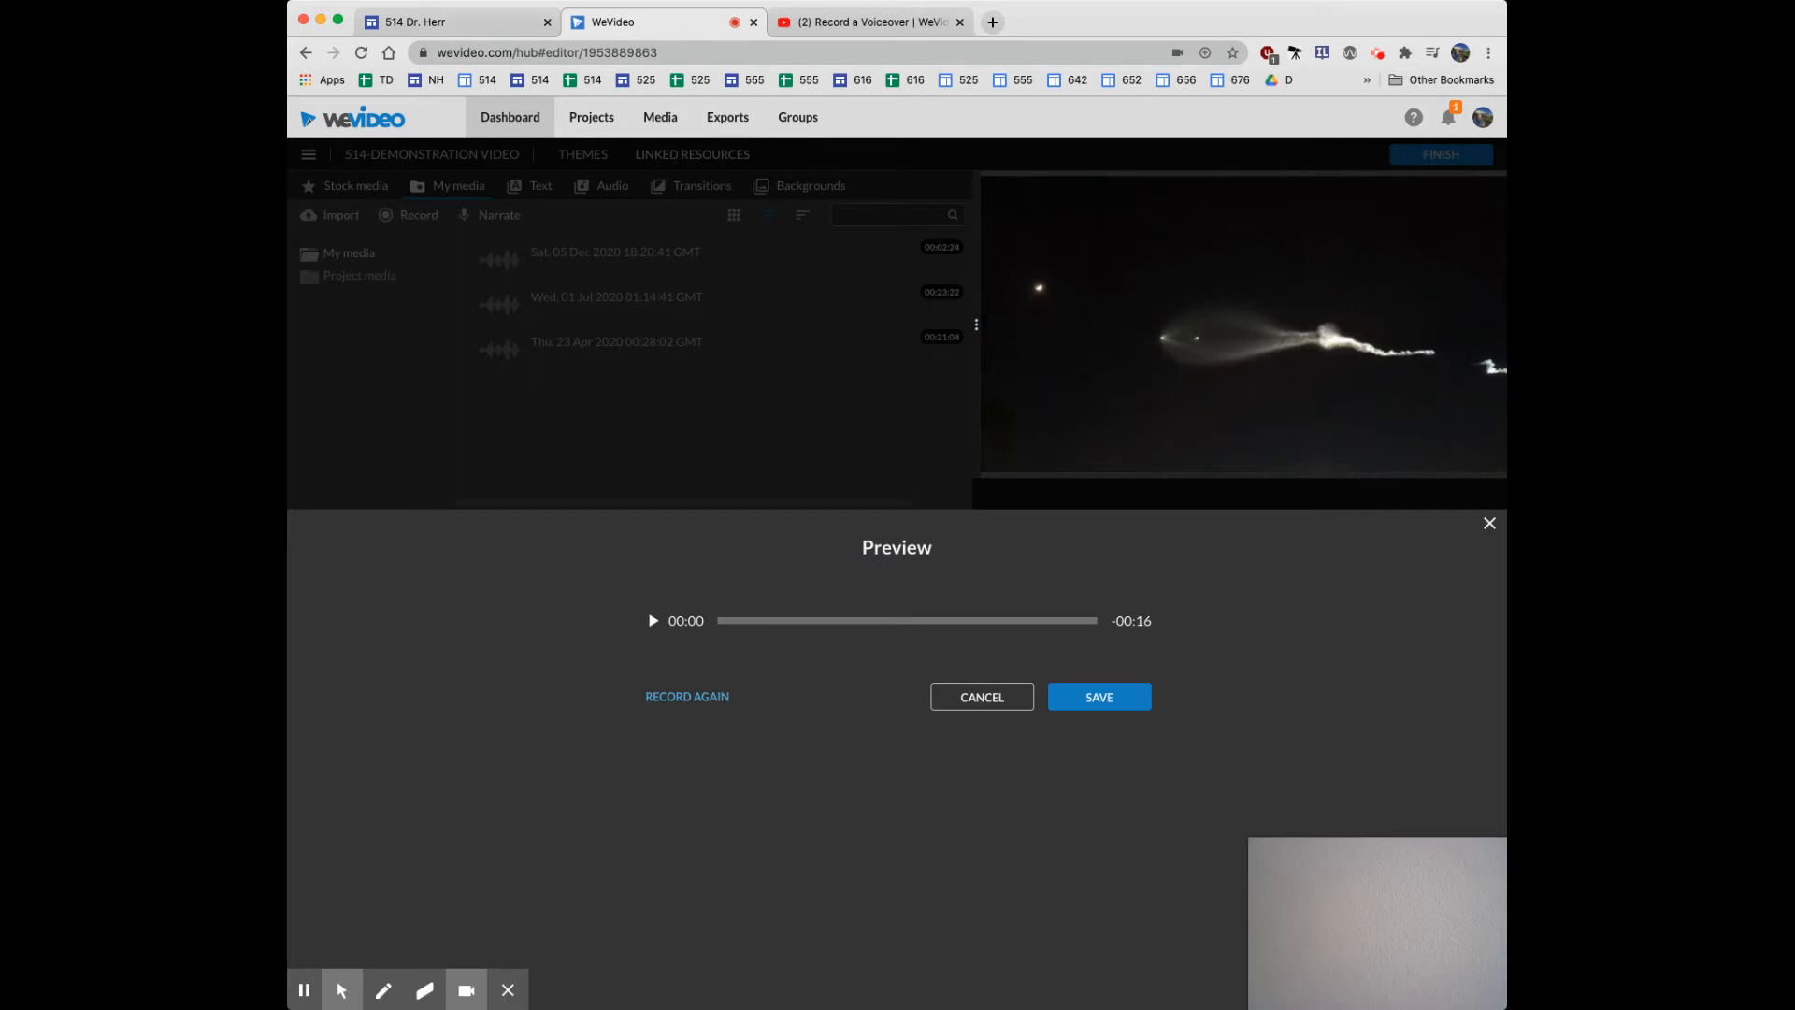
pyautogui.click(1099, 696)
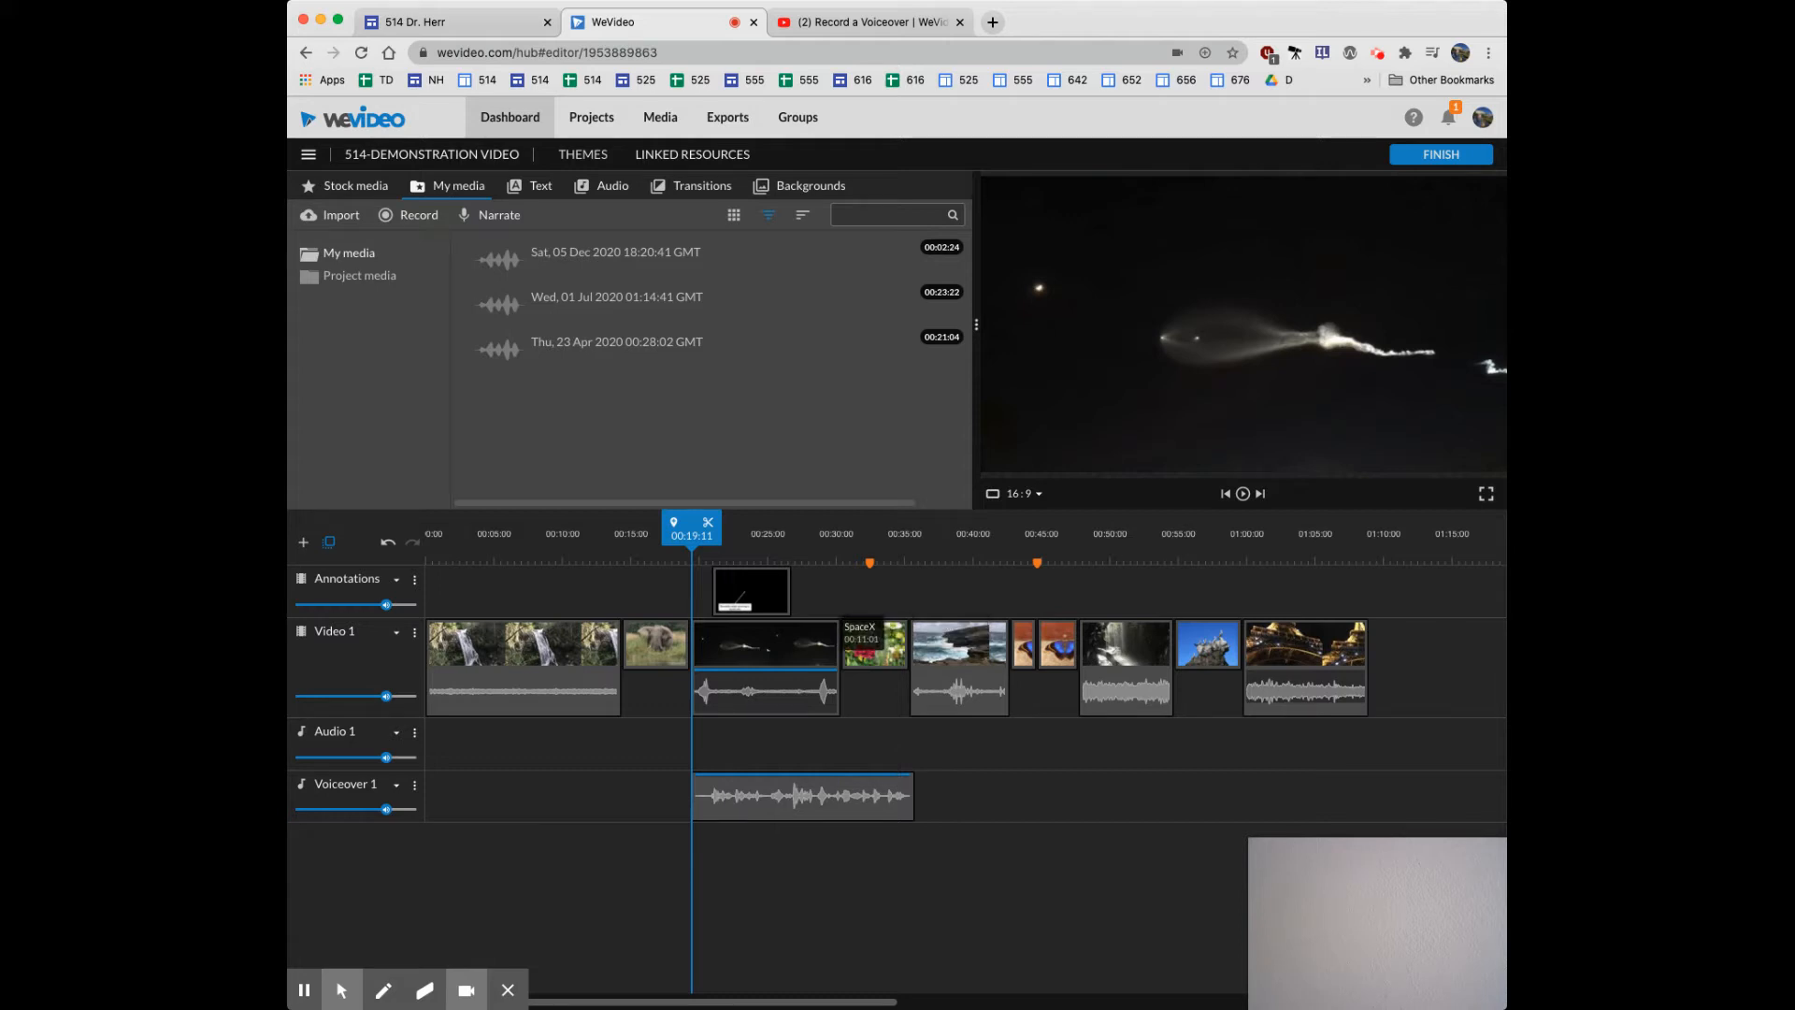
# Trim the voiceover's end to match the end of the SpaceX clip at about 00:30:10 and play the section back.
pyautogui.click(823, 645)
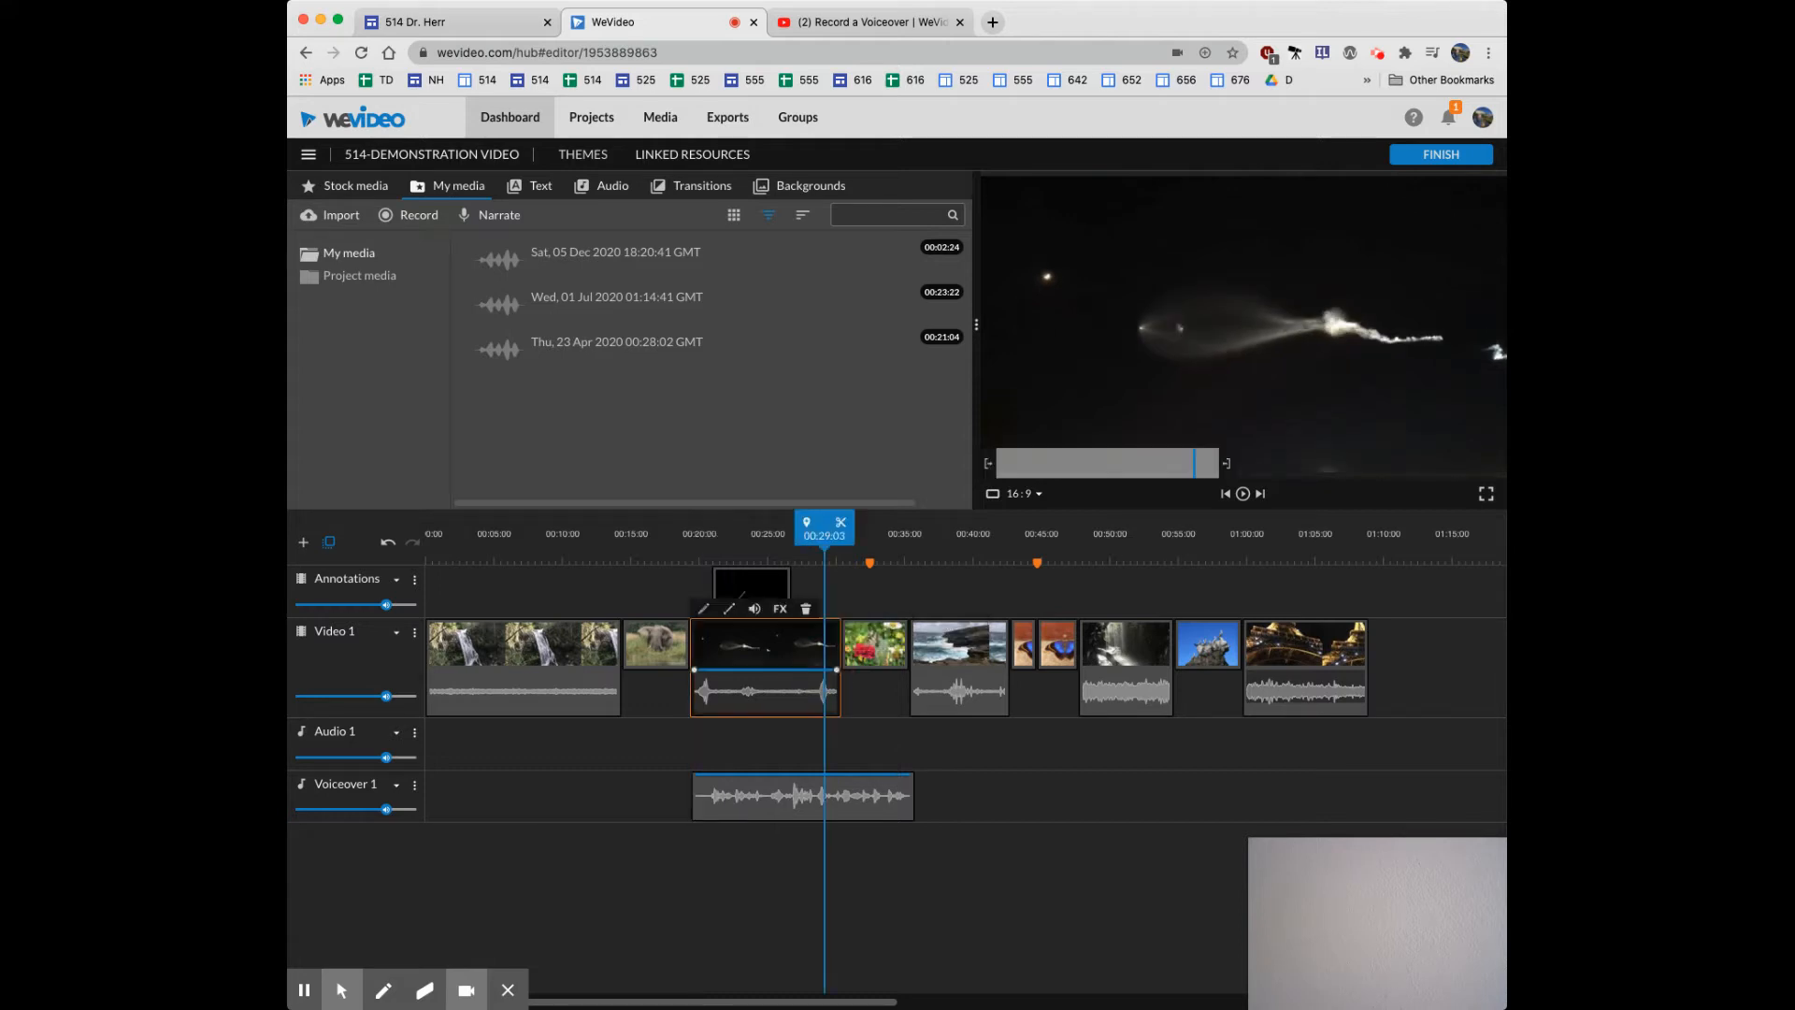
pyautogui.click(842, 659)
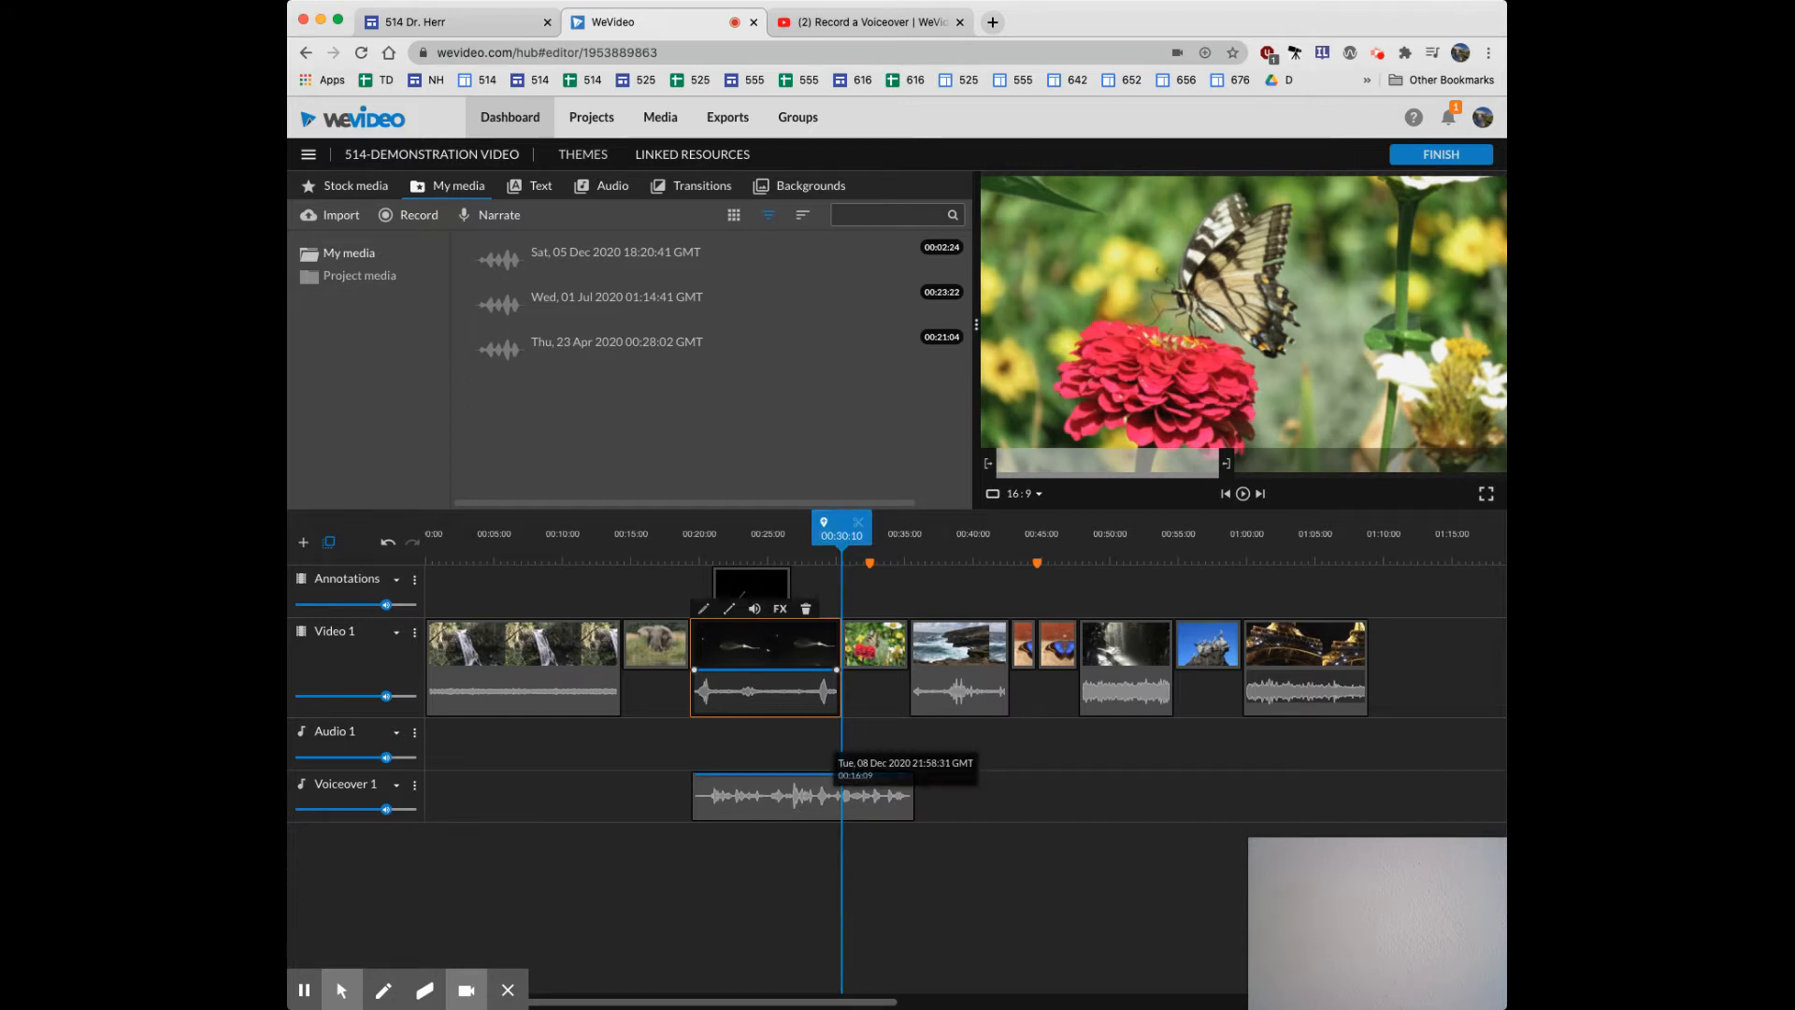
pyautogui.click(839, 795)
pyautogui.moveTo(912, 775); pyautogui.dragTo(838, 781)
pyautogui.moveTo(842, 561); pyautogui.dragTo(764, 561)
pyautogui.press('space')
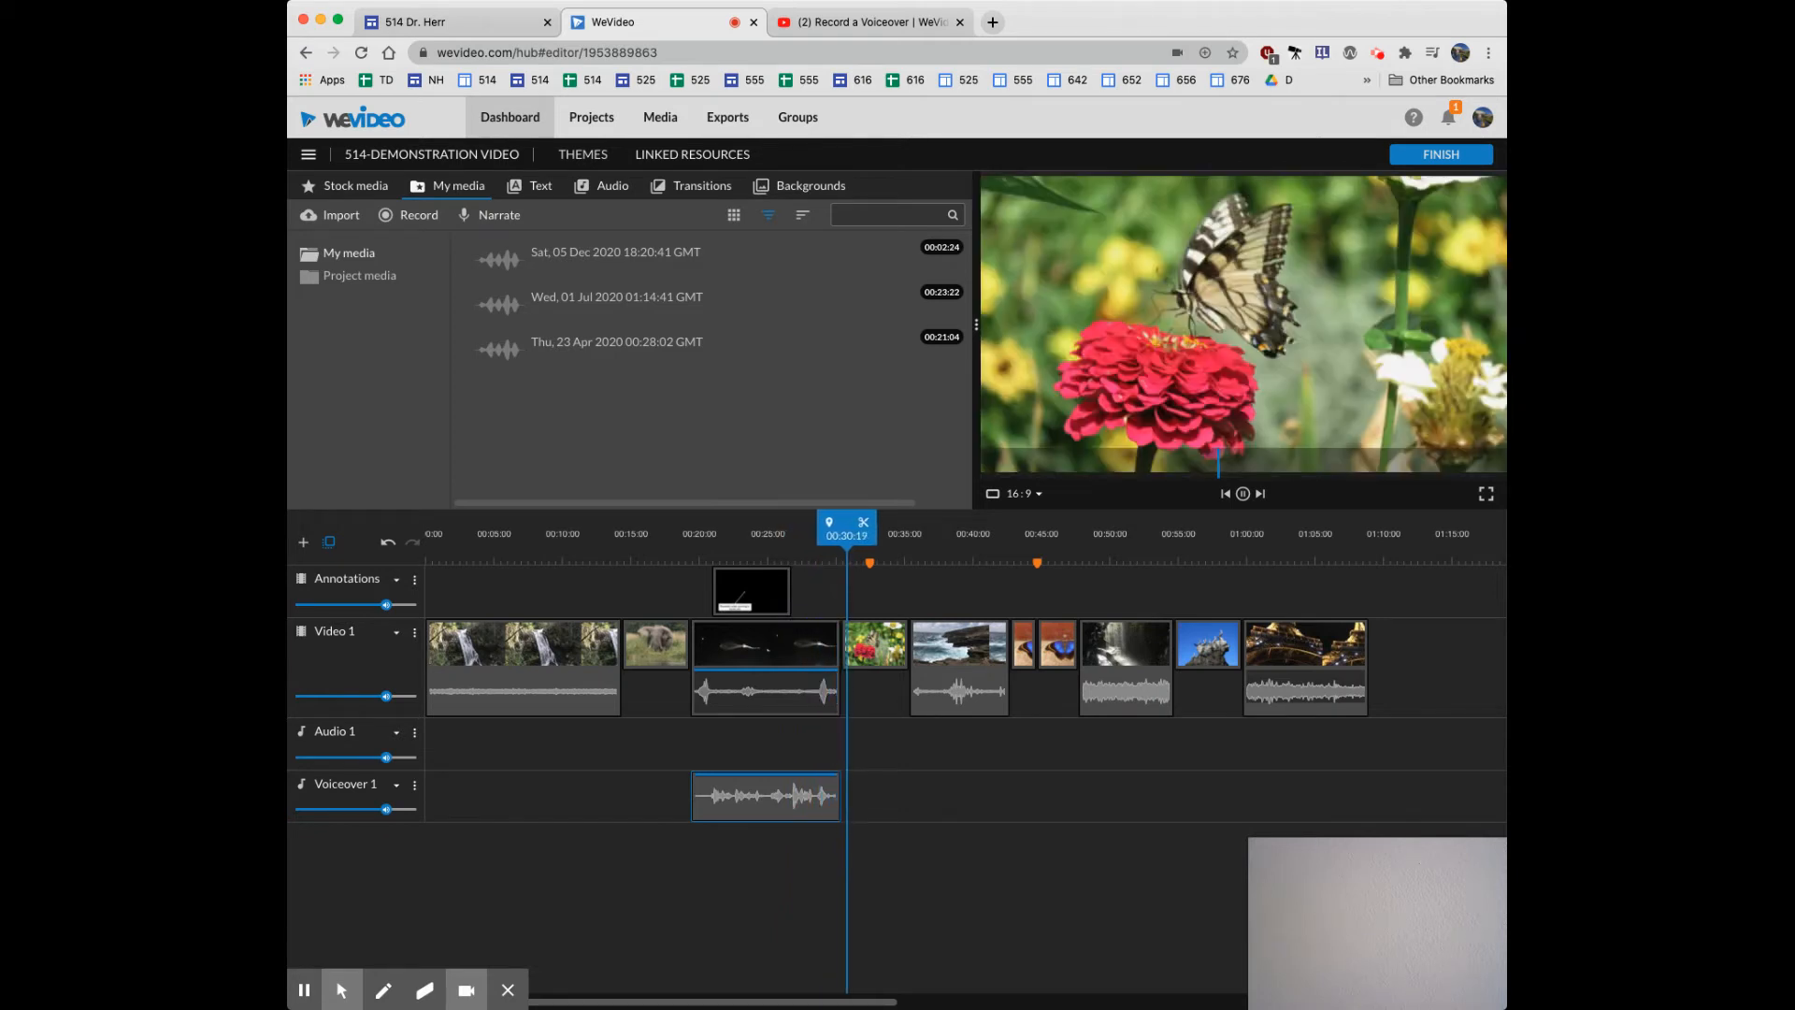
pyautogui.press('space')
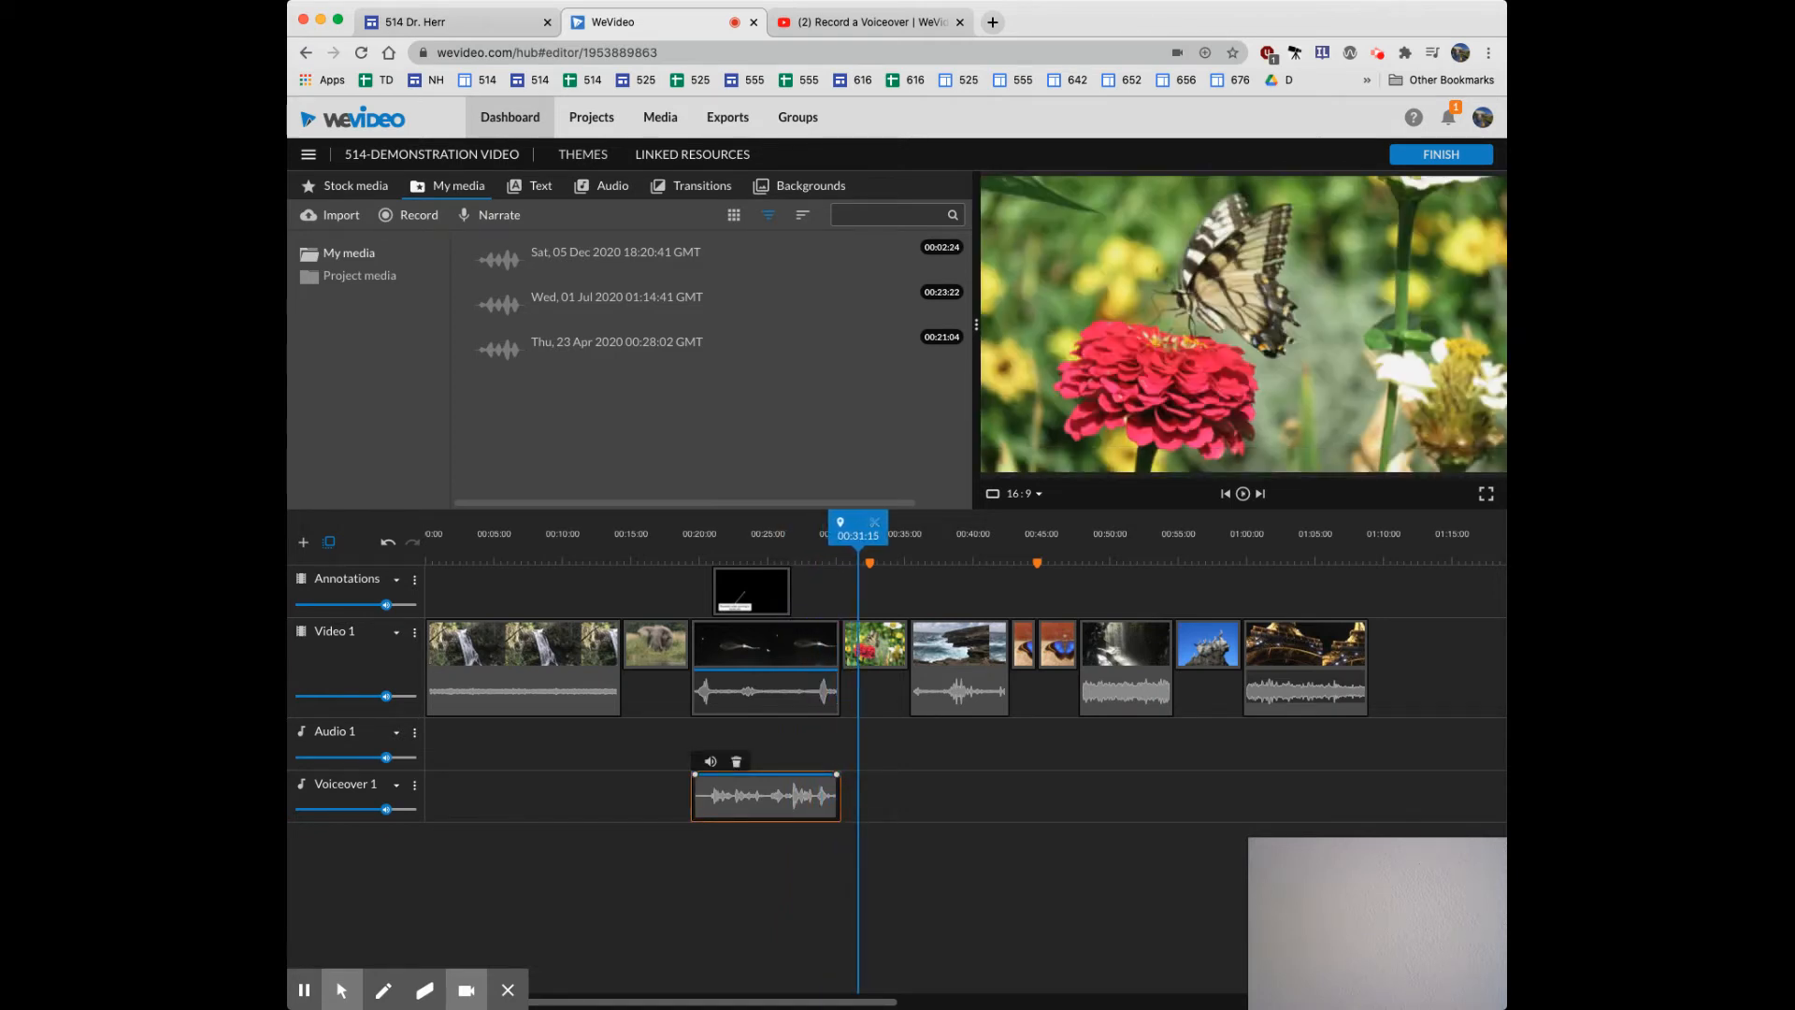
# Extend the voiceover's end back to its full length and play the timeline from about 00:18:03.
pyautogui.moveTo(837, 774)
pyautogui.moveTo(837, 774); pyautogui.dragTo(912, 776)
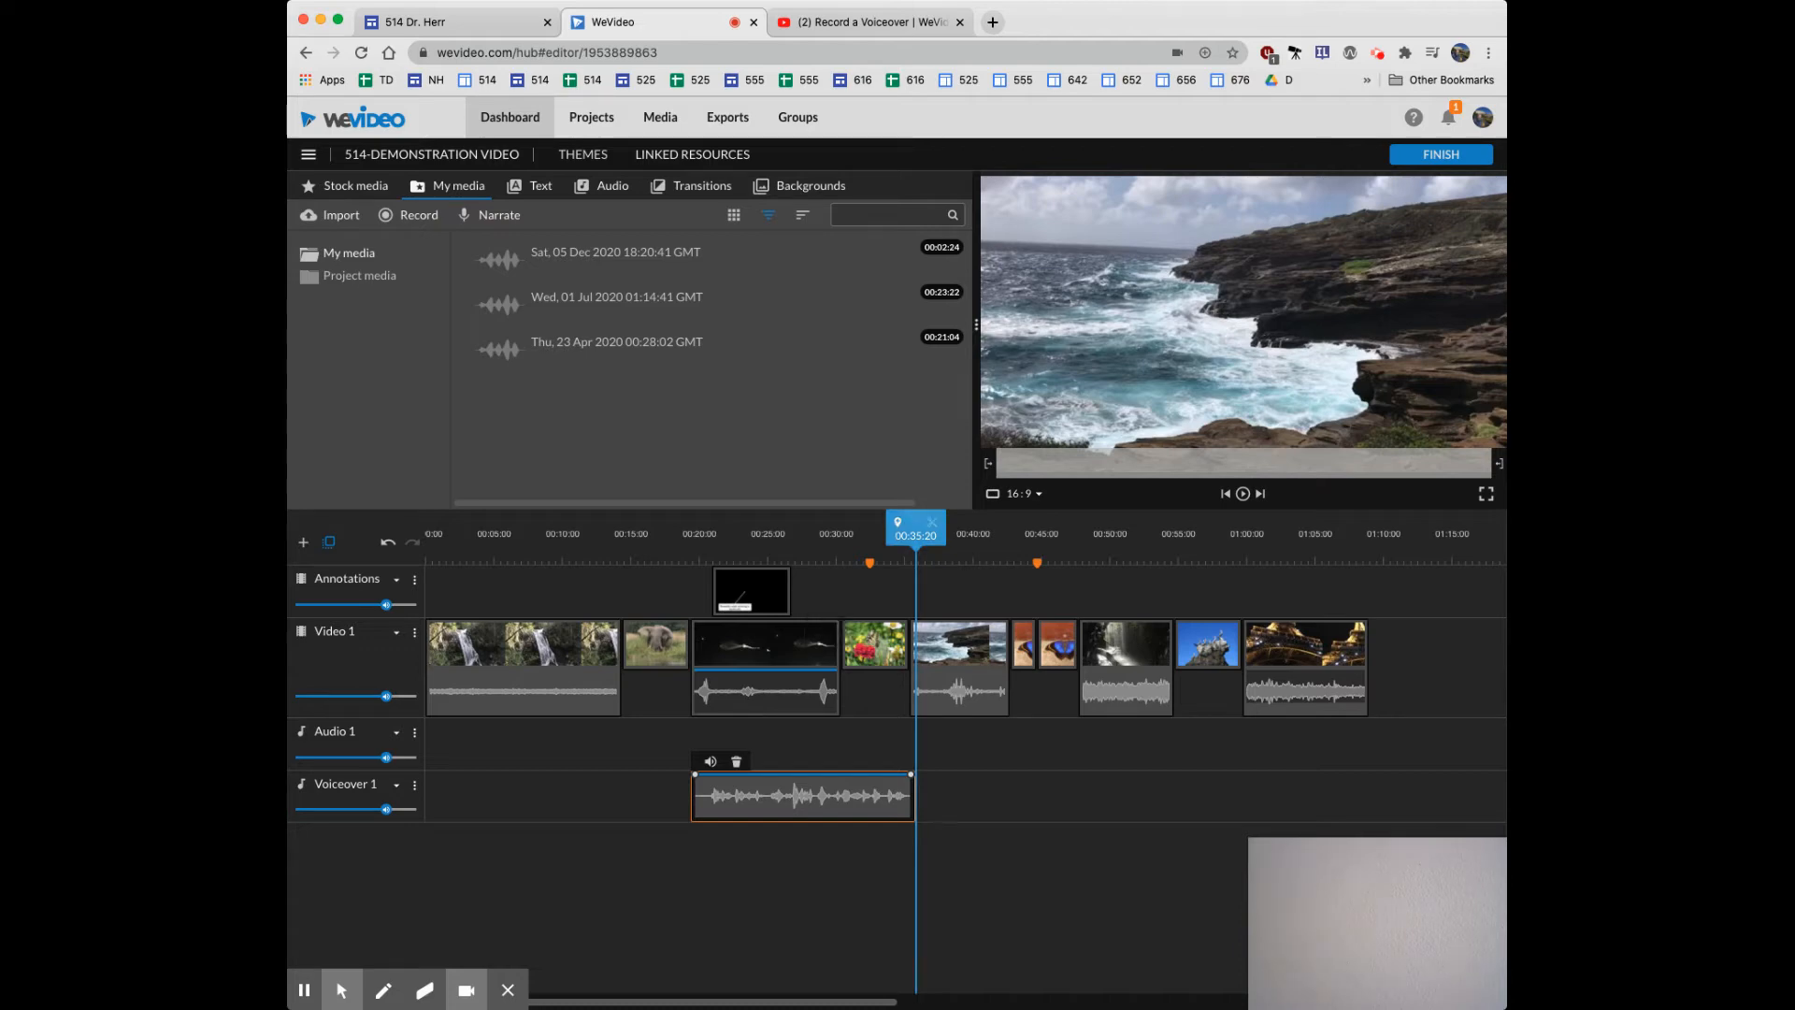
pyautogui.moveTo(916, 529); pyautogui.dragTo(674, 529)
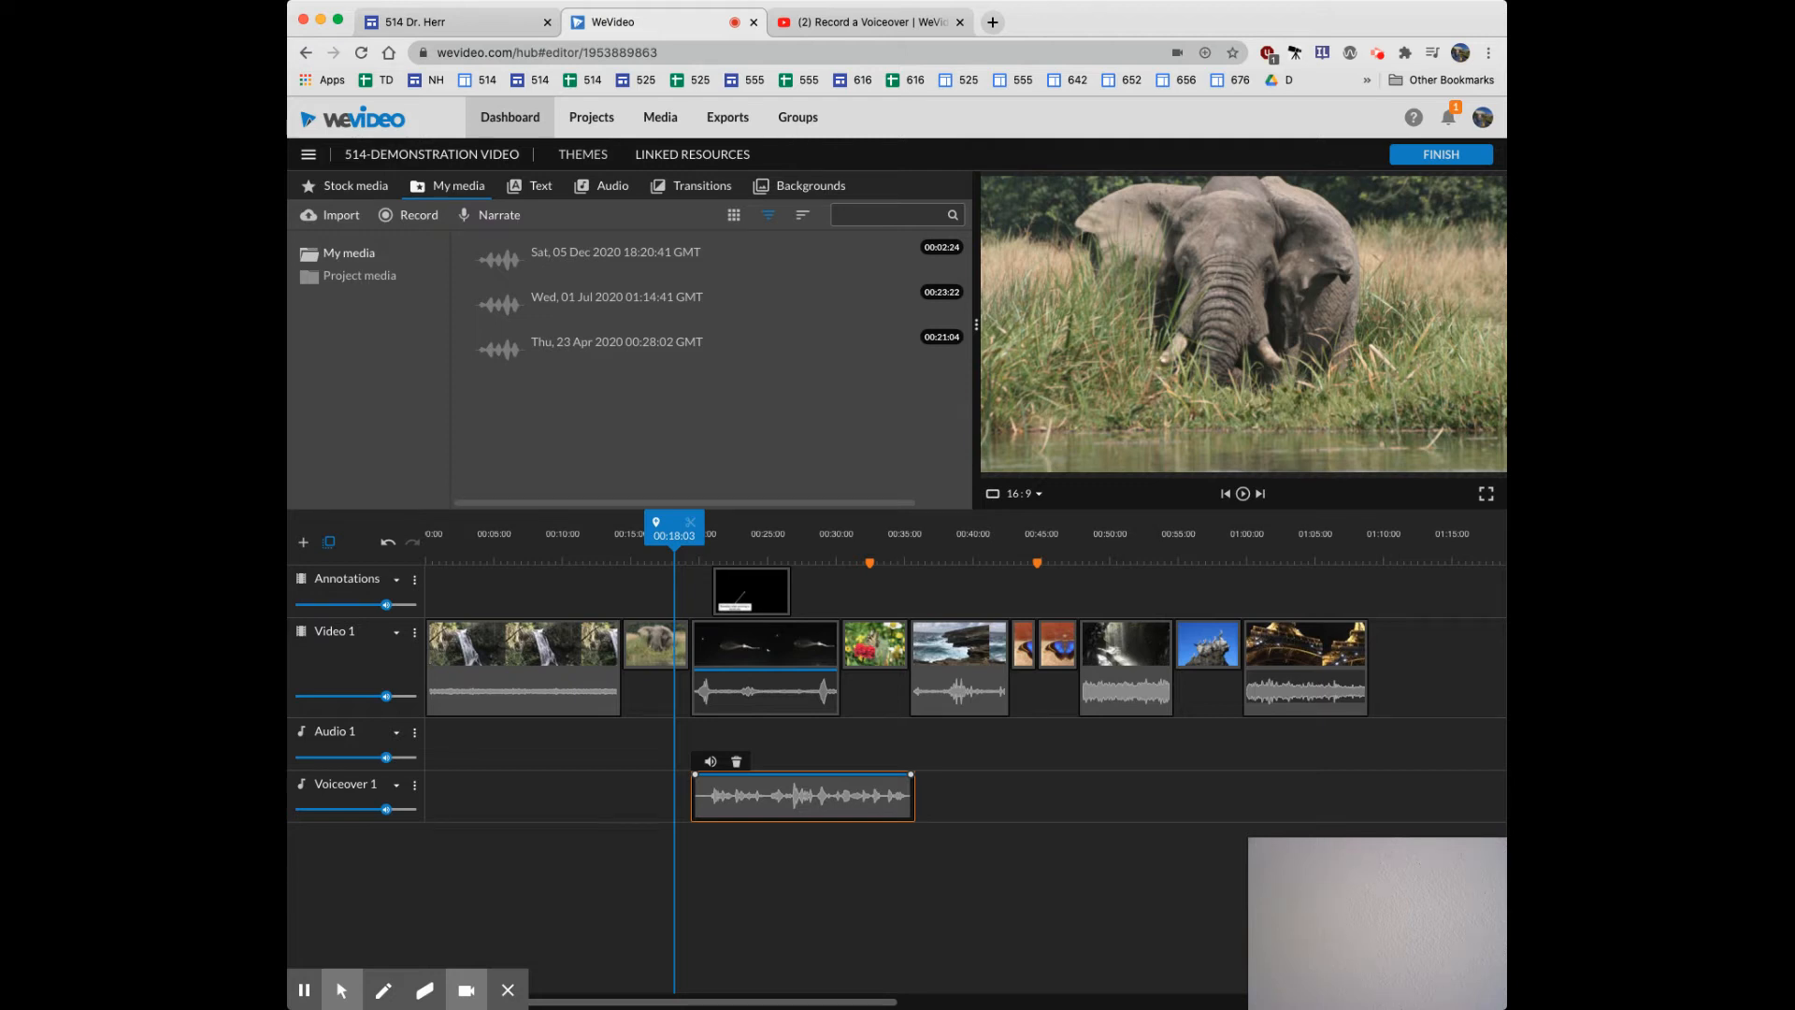
pyautogui.press('space')
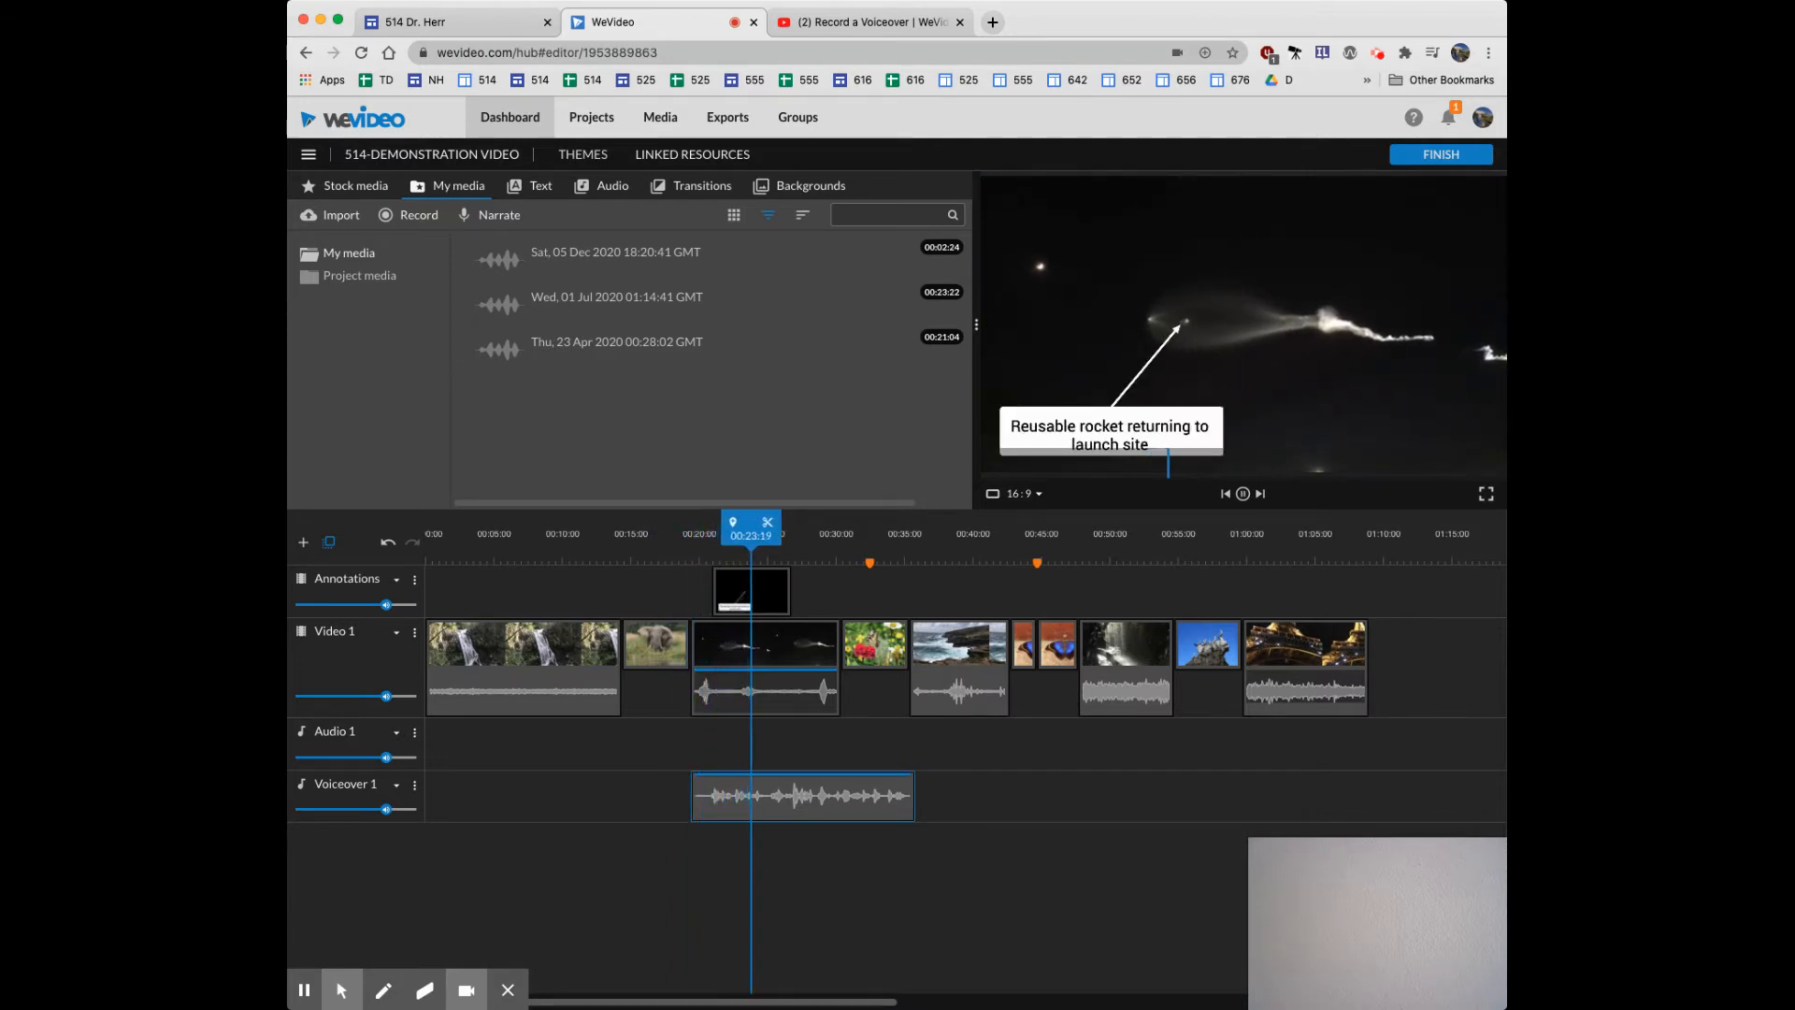
pyautogui.press('space')
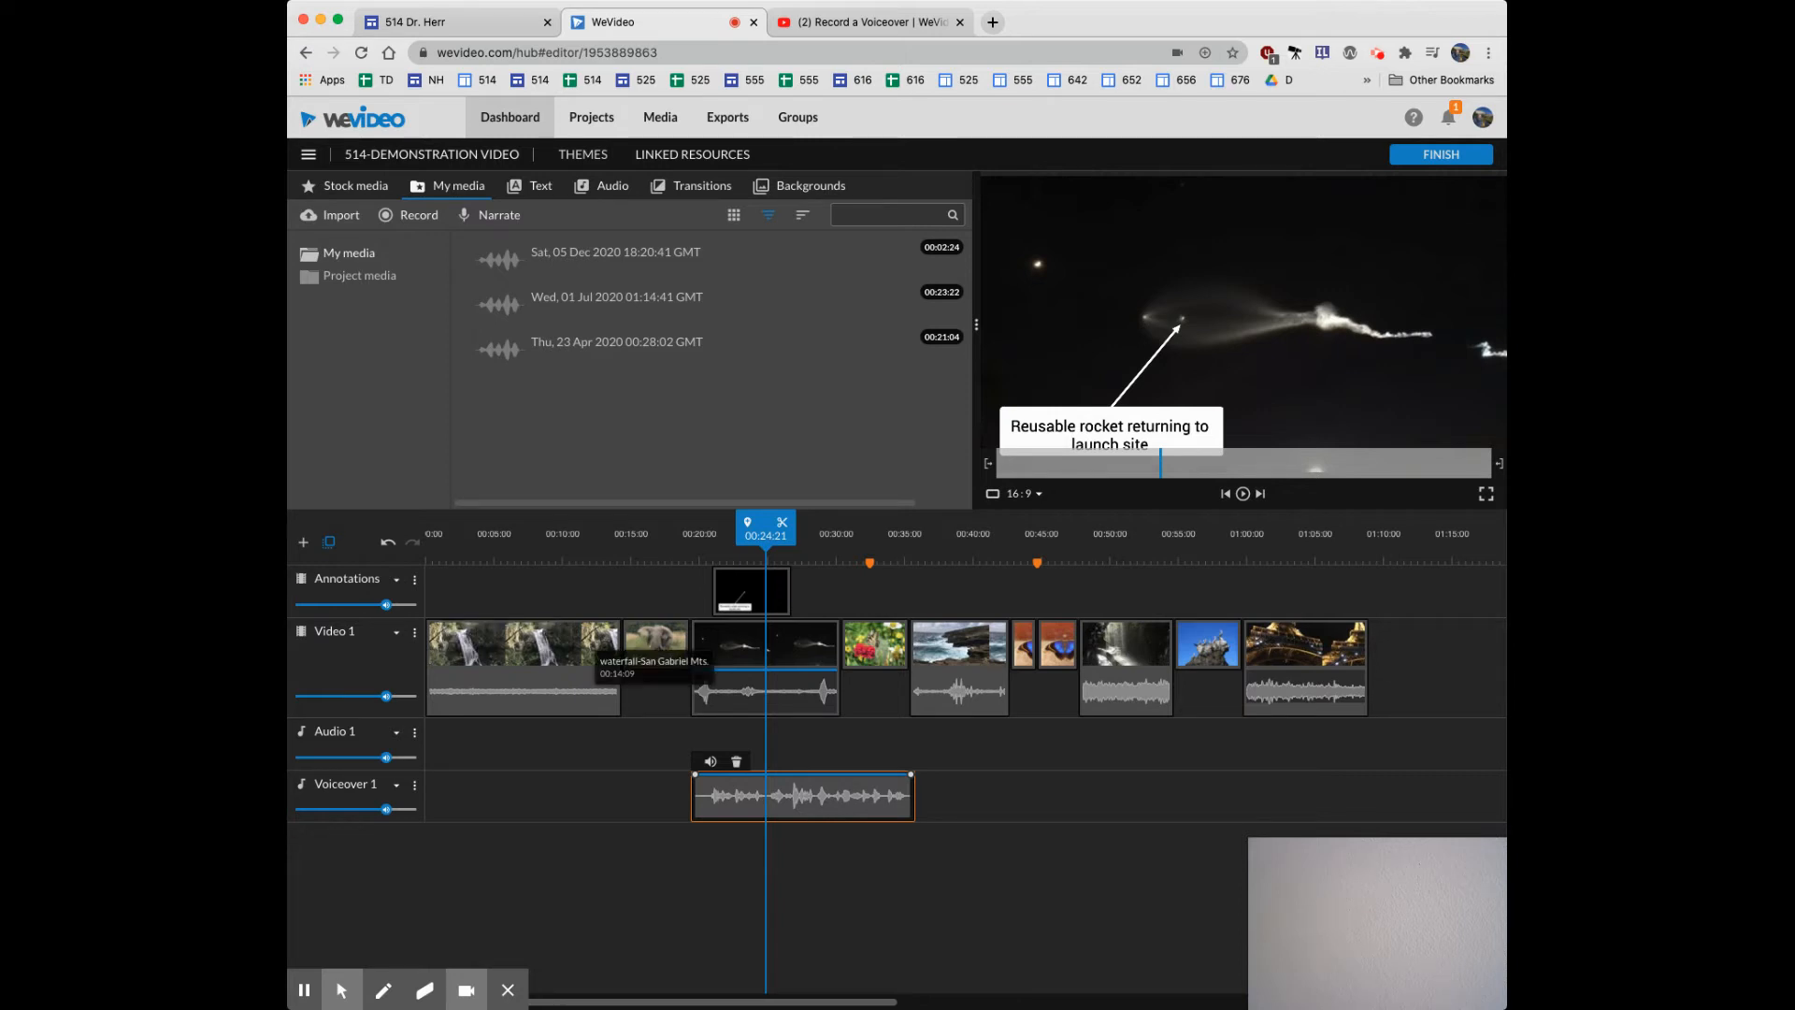
# Rename the Video 1 track as "main video".
pyautogui.click(350, 631)
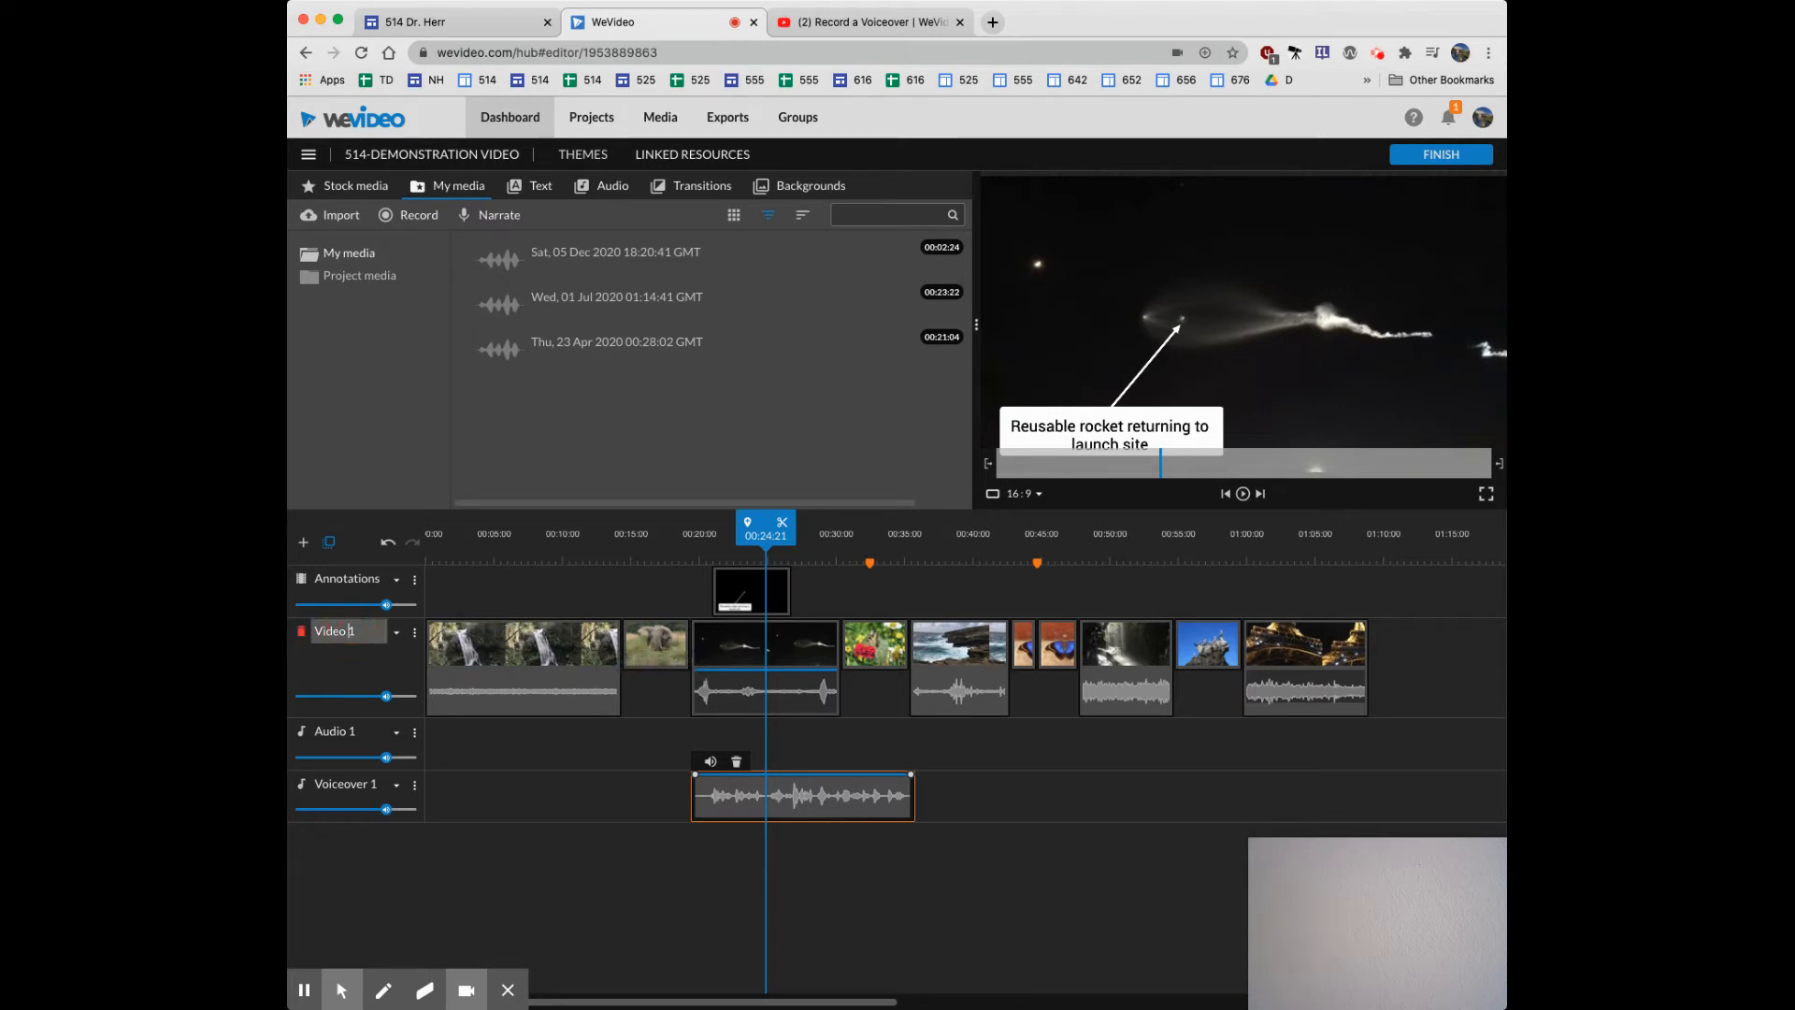
pyautogui.tripleClick(350, 631)
pyautogui.press('BackSpace')
pyautogui.write('main video')
pyautogui.press('Return')
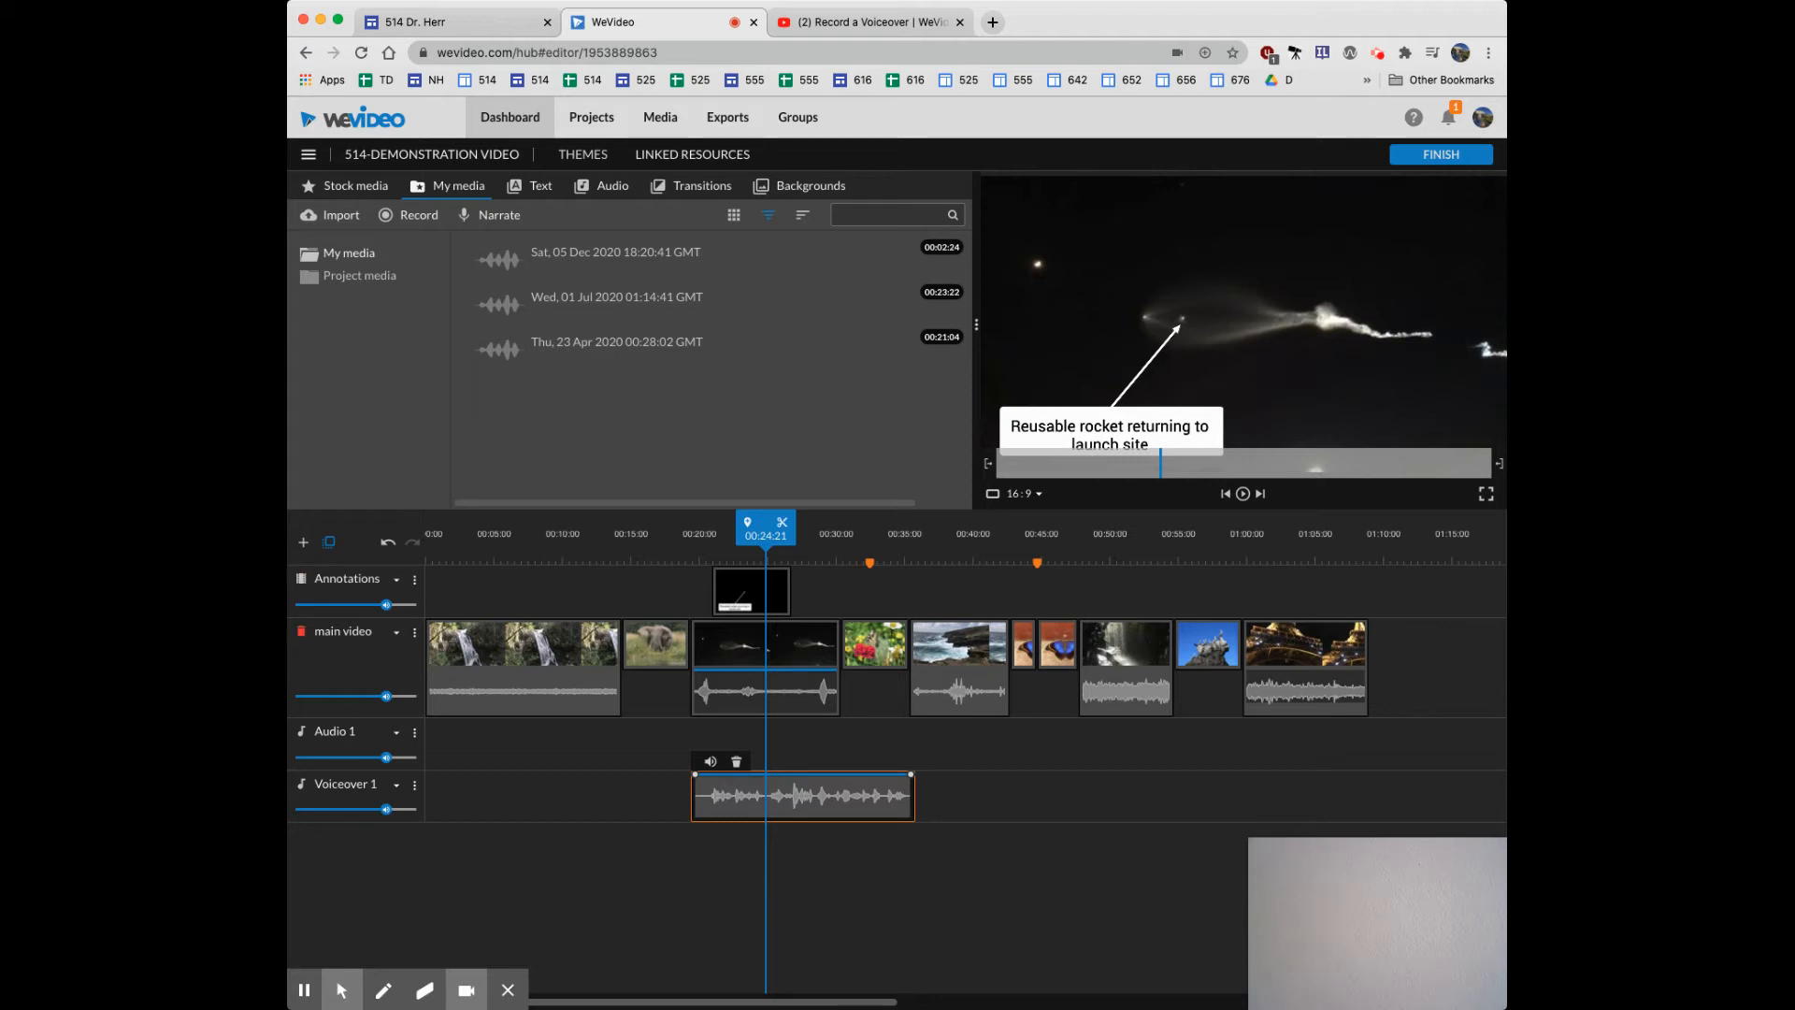
# Play the timeline from 00:18:18 to hear the voiceover over the SpaceX clip, stopping at about 00:24.
pyautogui.moveTo(766, 528); pyautogui.dragTo(682, 538)
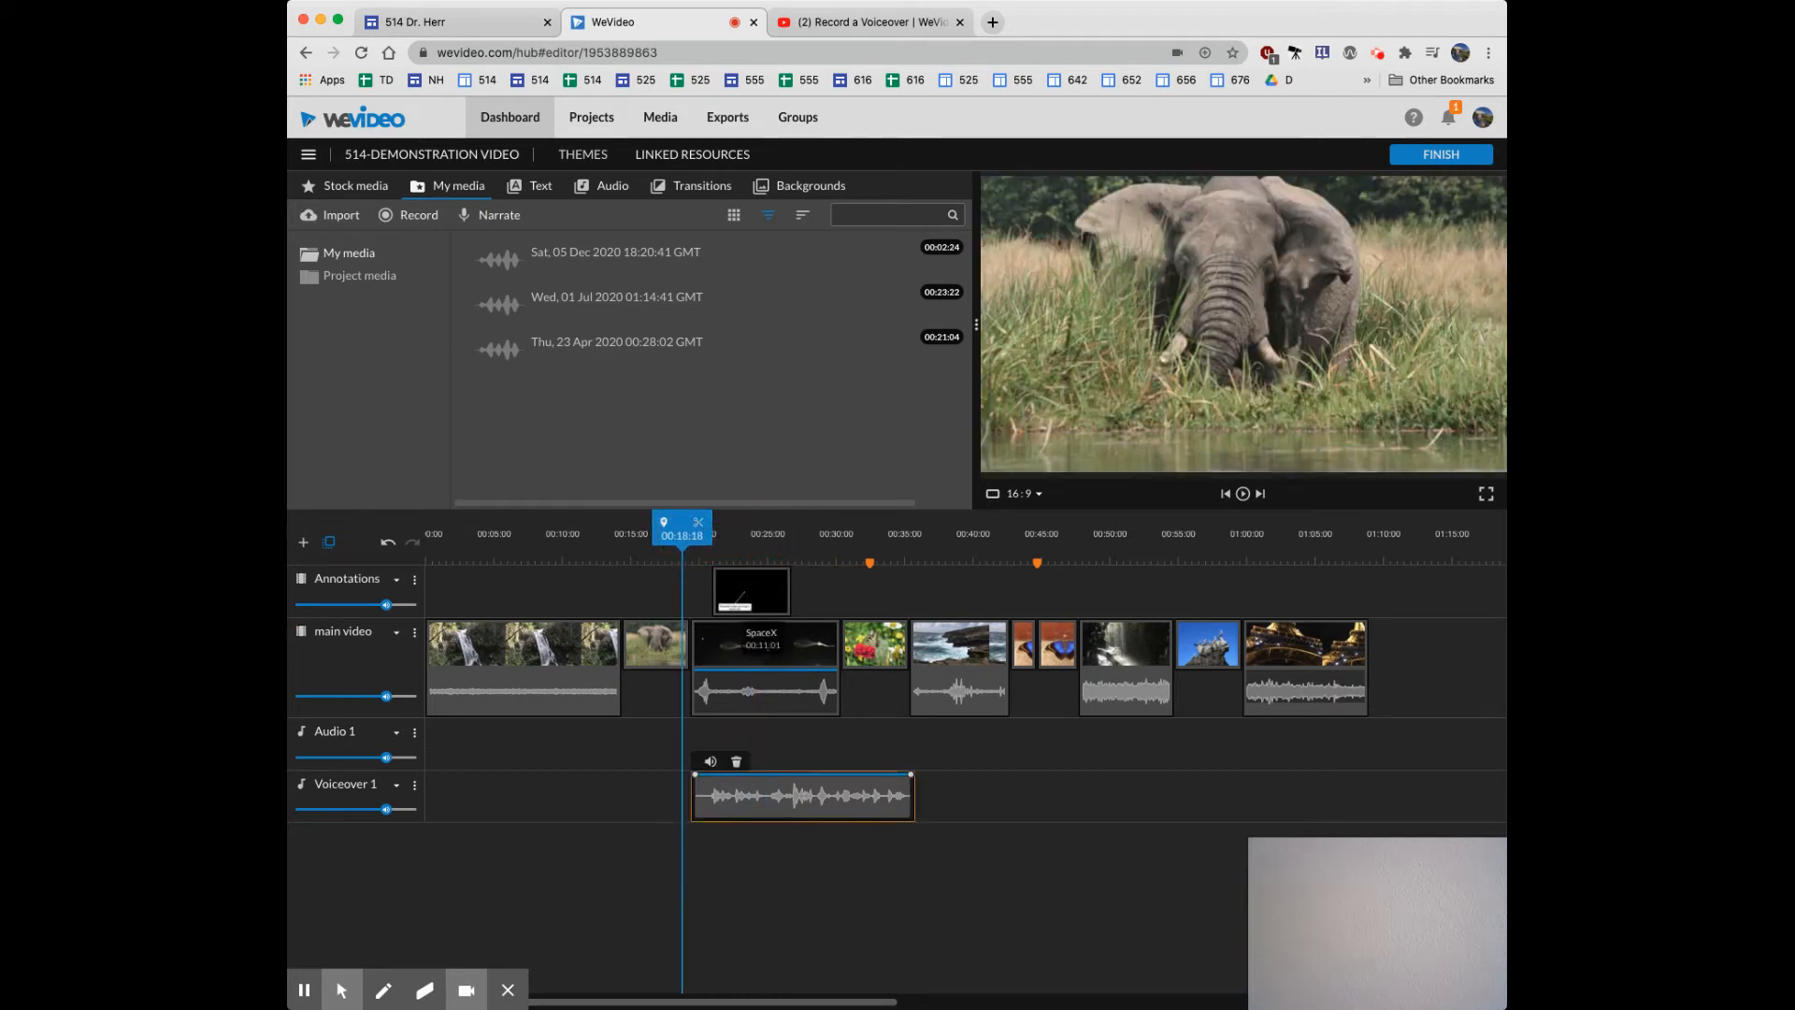
pyautogui.press('space')
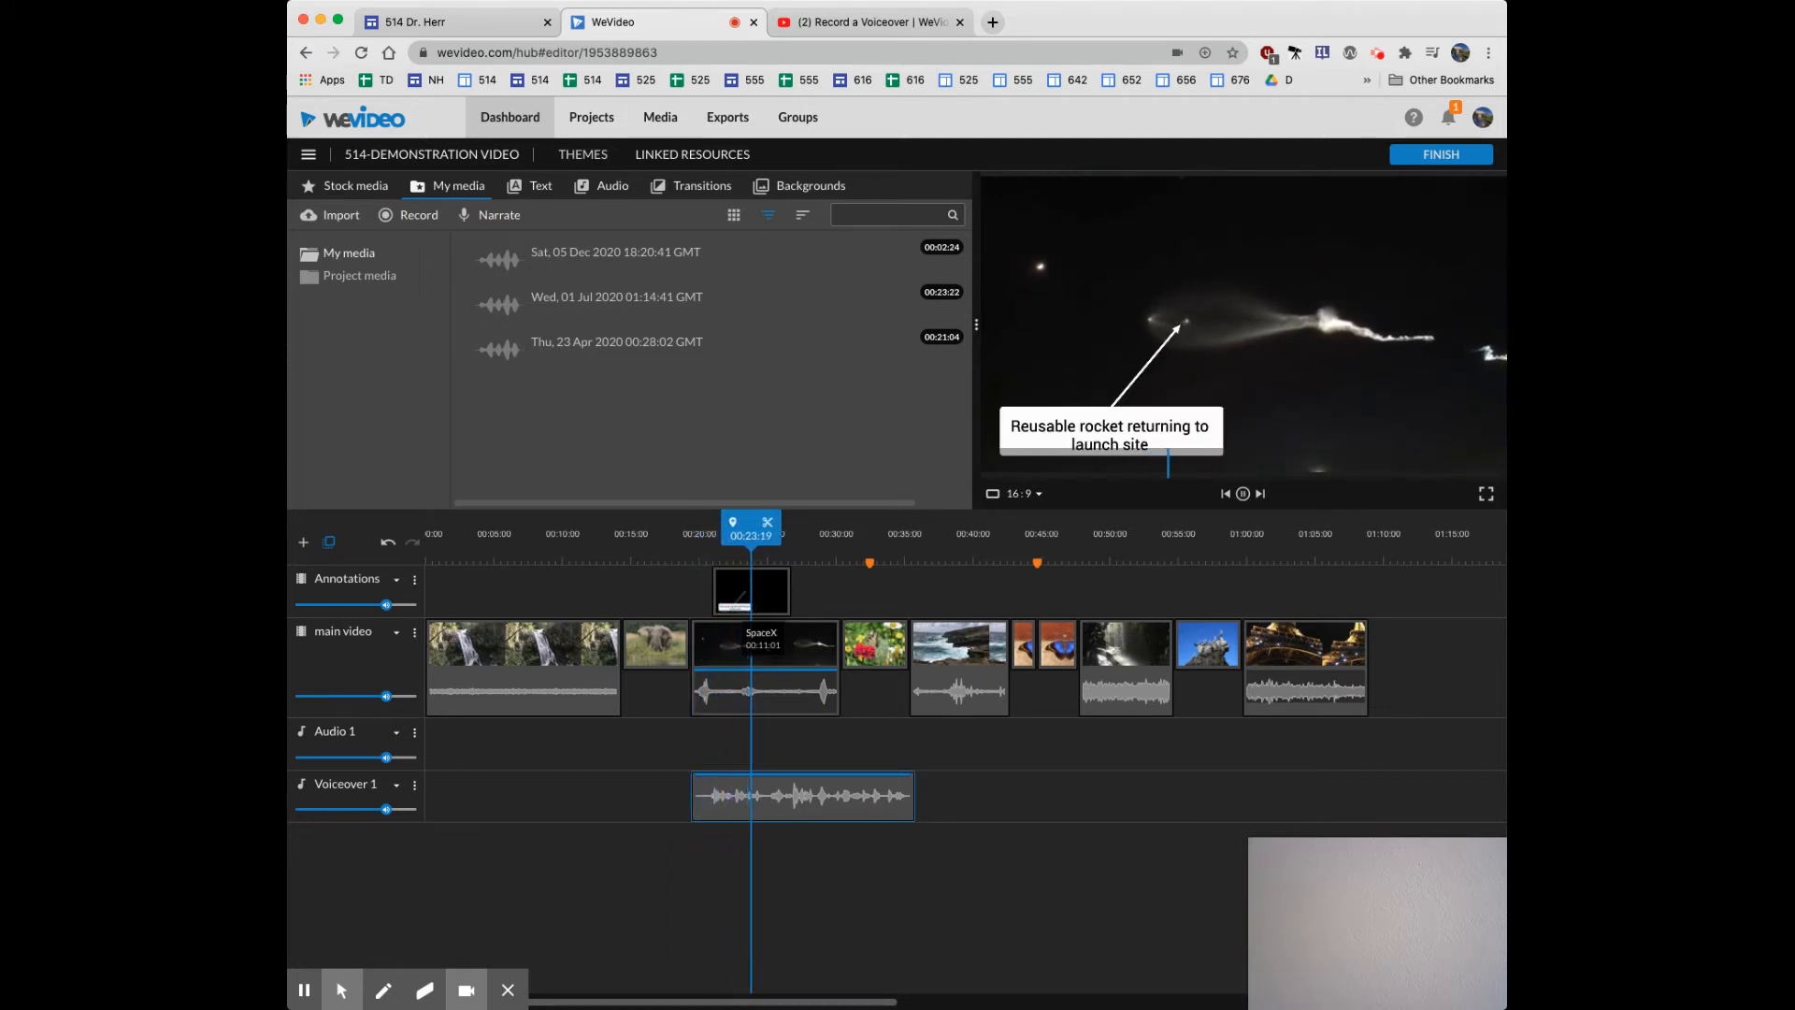
pyautogui.click(802, 795)
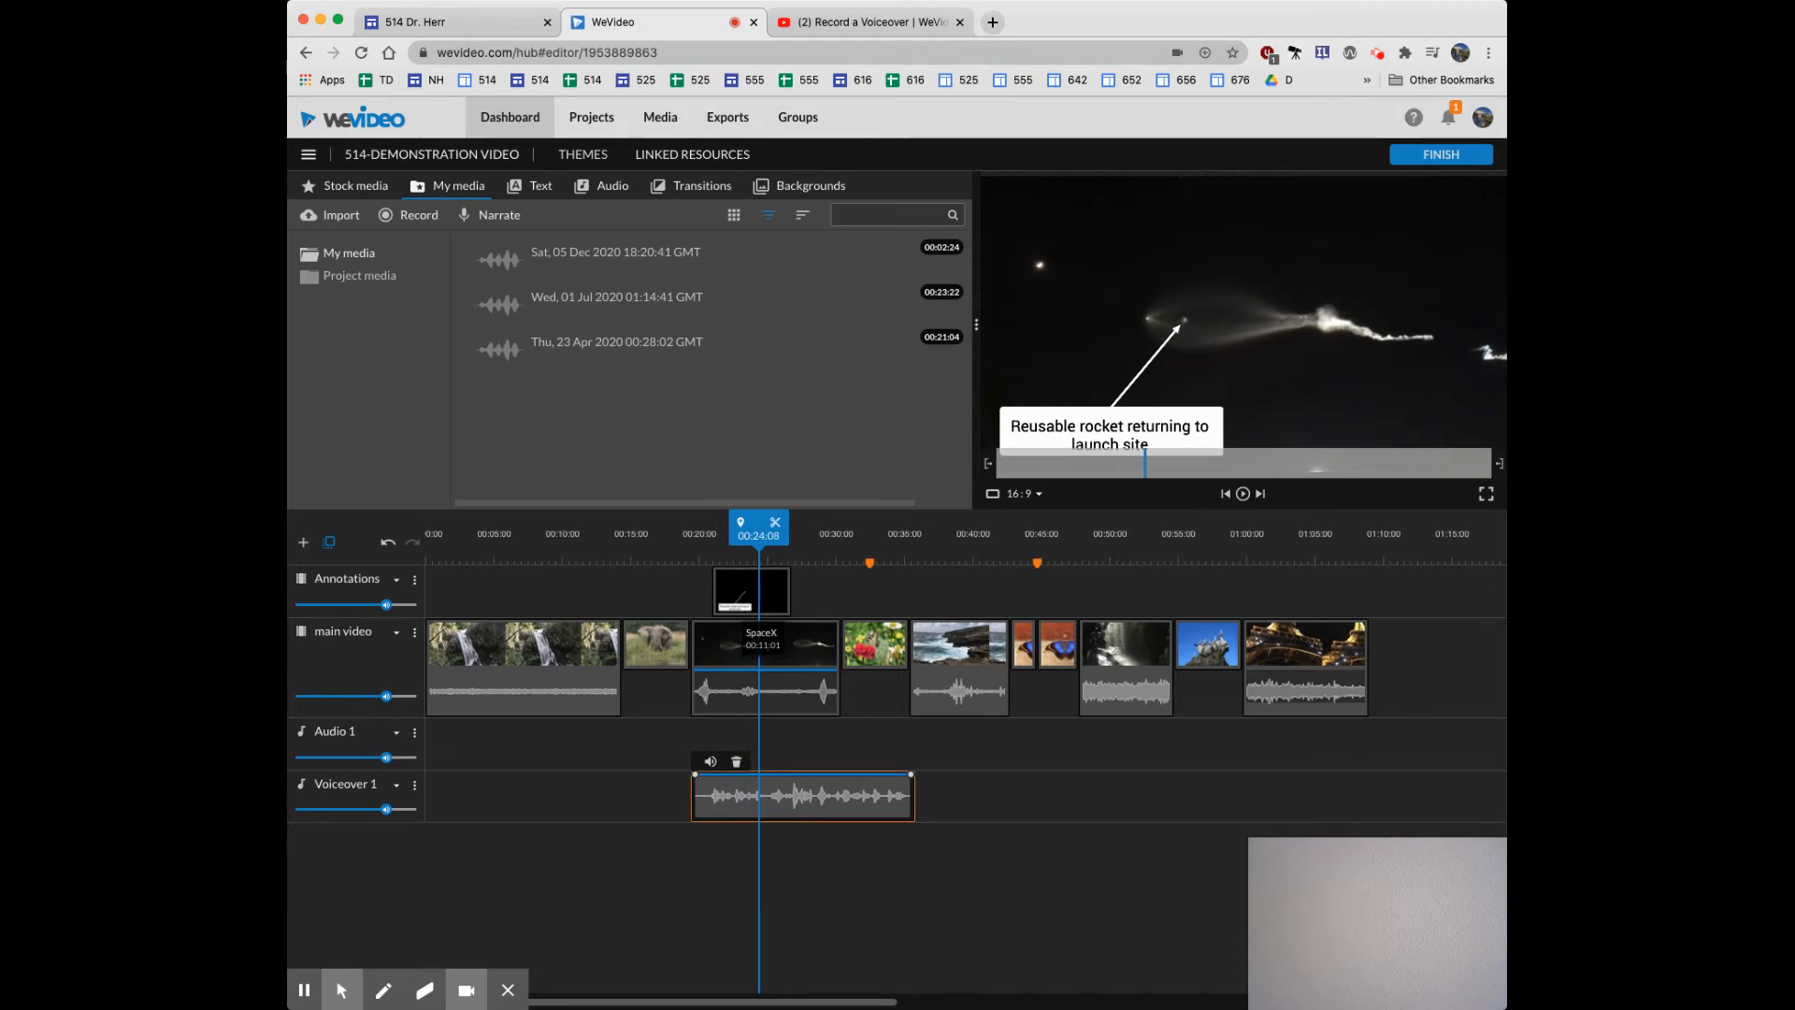
# Raise the SpaceX clip's volume to the maximum and play the timeline from about 00:18 to about 00:23:15.
pyautogui.click(771, 645)
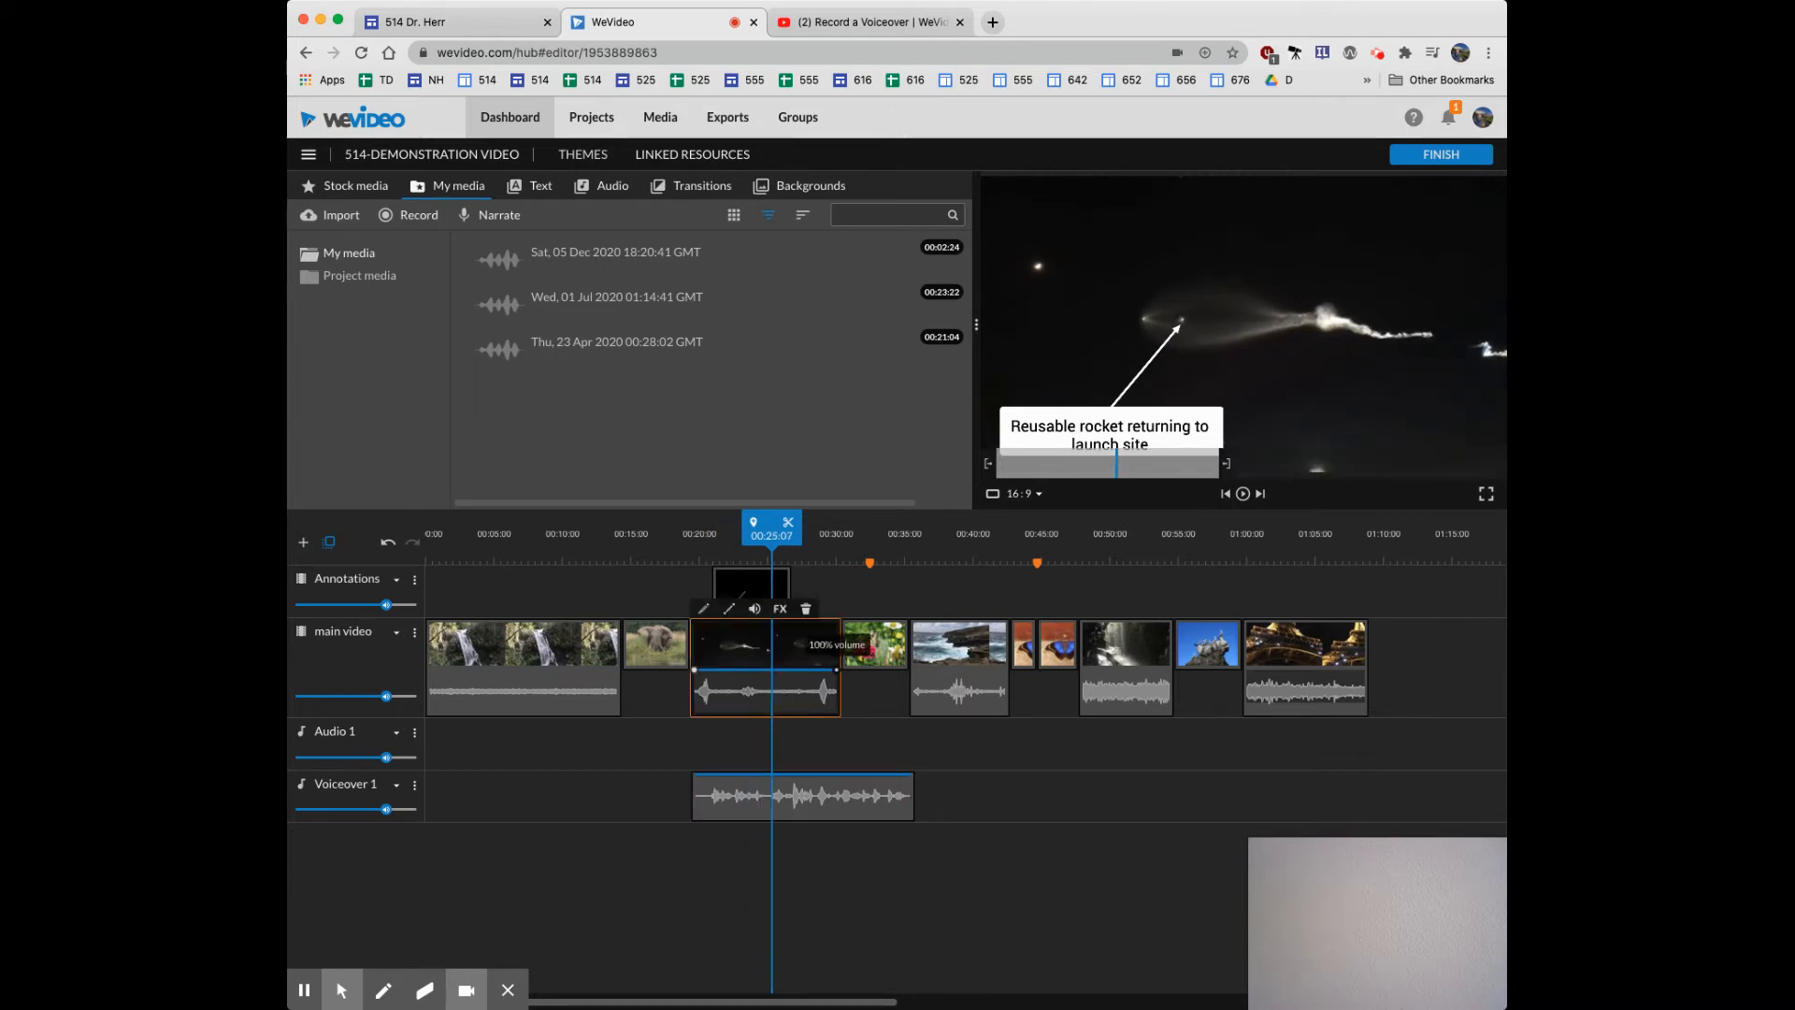
pyautogui.click(755, 609)
pyautogui.moveTo(734, 561)
pyautogui.moveTo(735, 561); pyautogui.dragTo(905, 562)
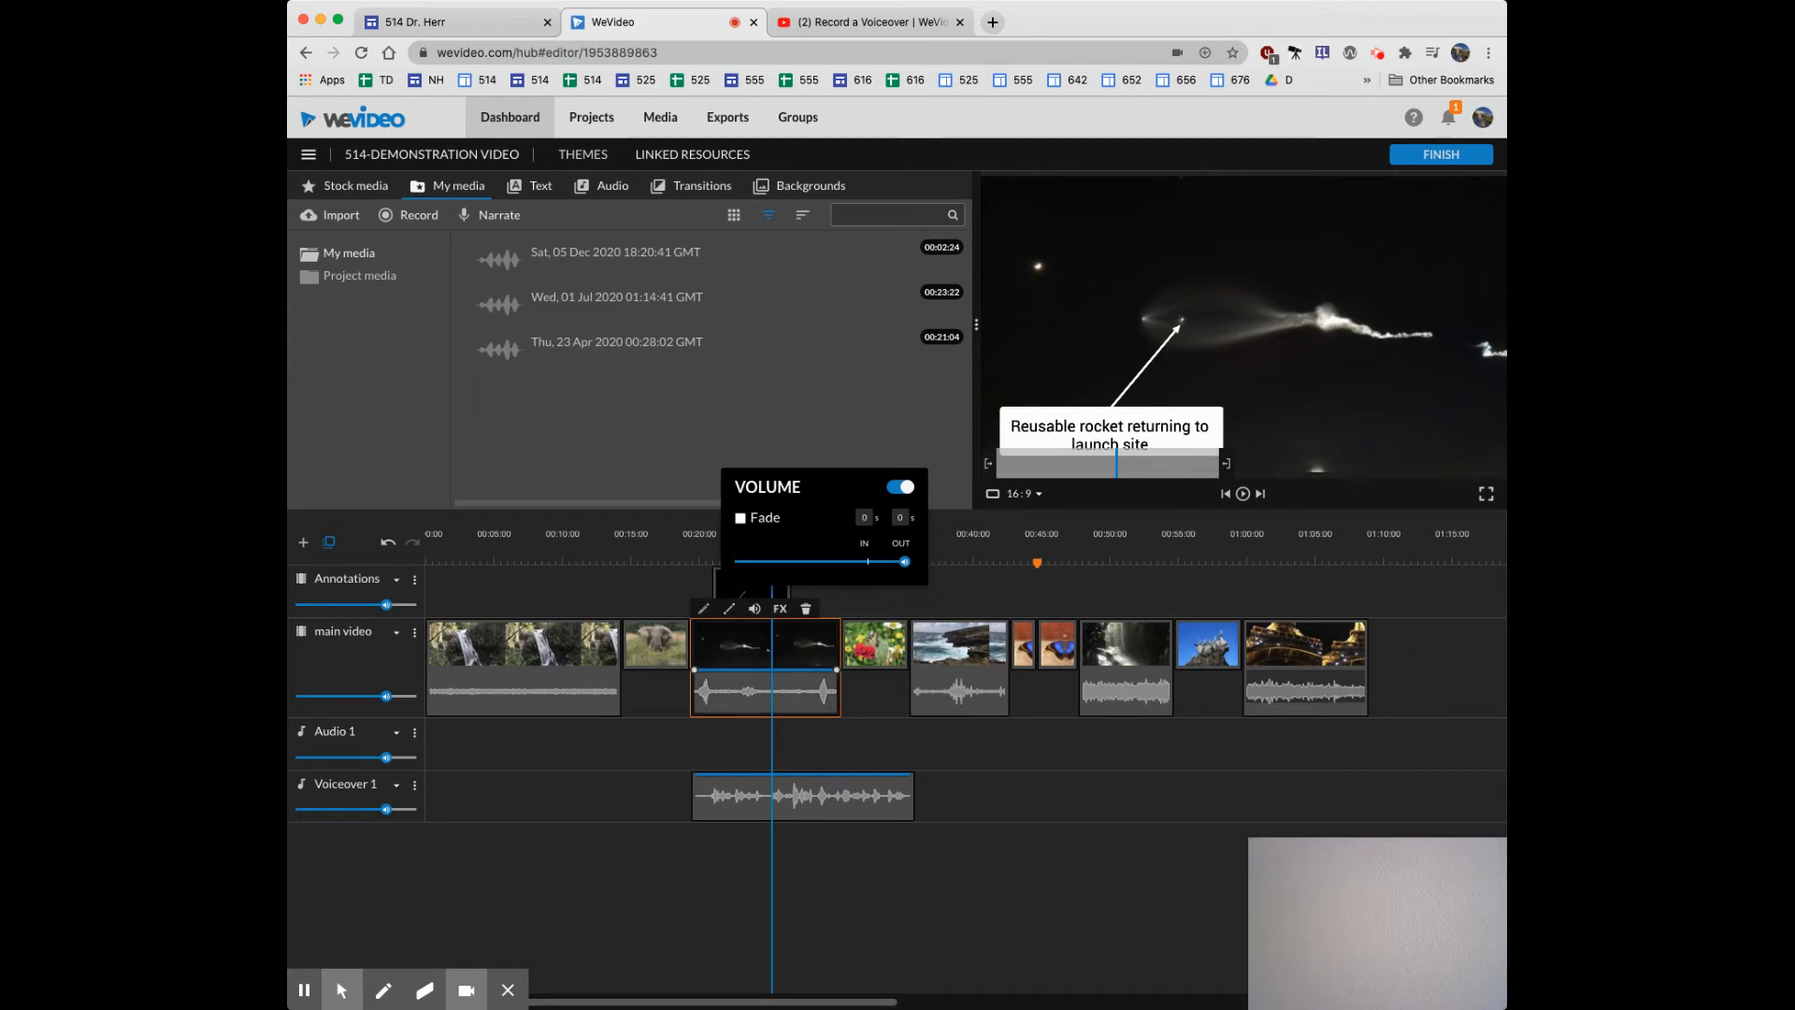
pyautogui.click(673, 752)
pyautogui.moveTo(771, 535); pyautogui.dragTo(670, 553)
pyautogui.press('space')
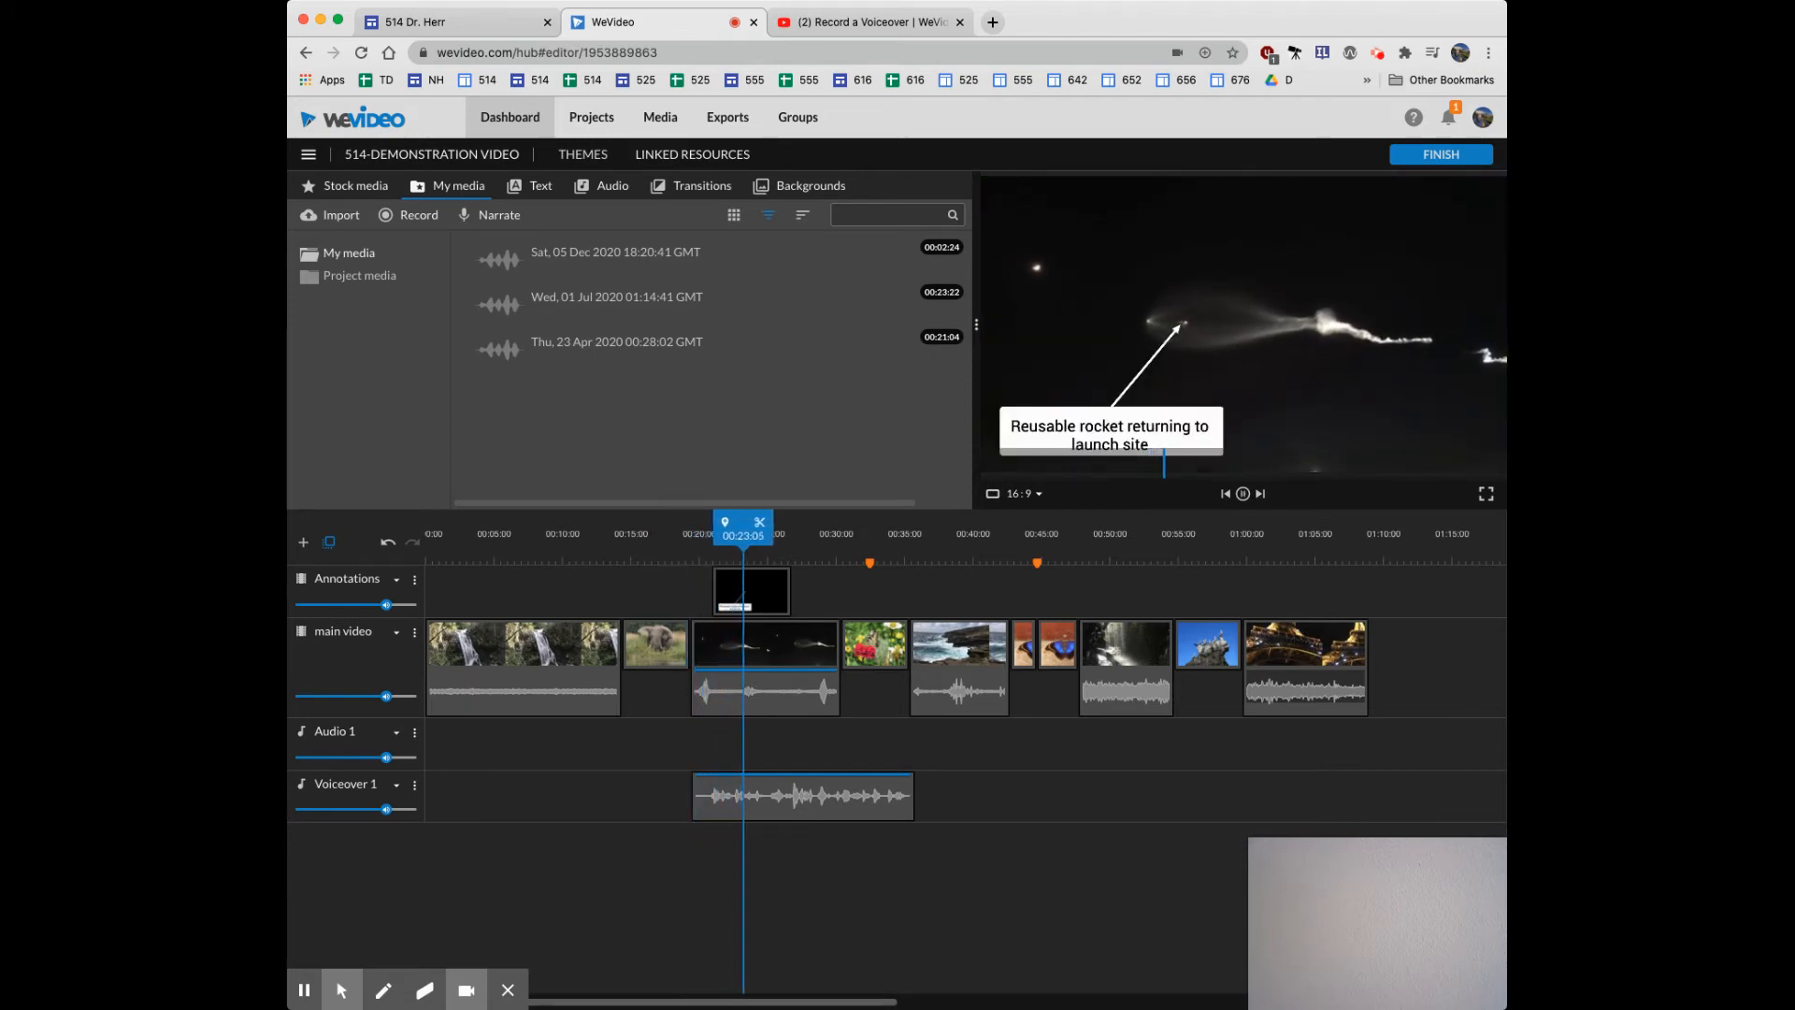
pyautogui.press('space')
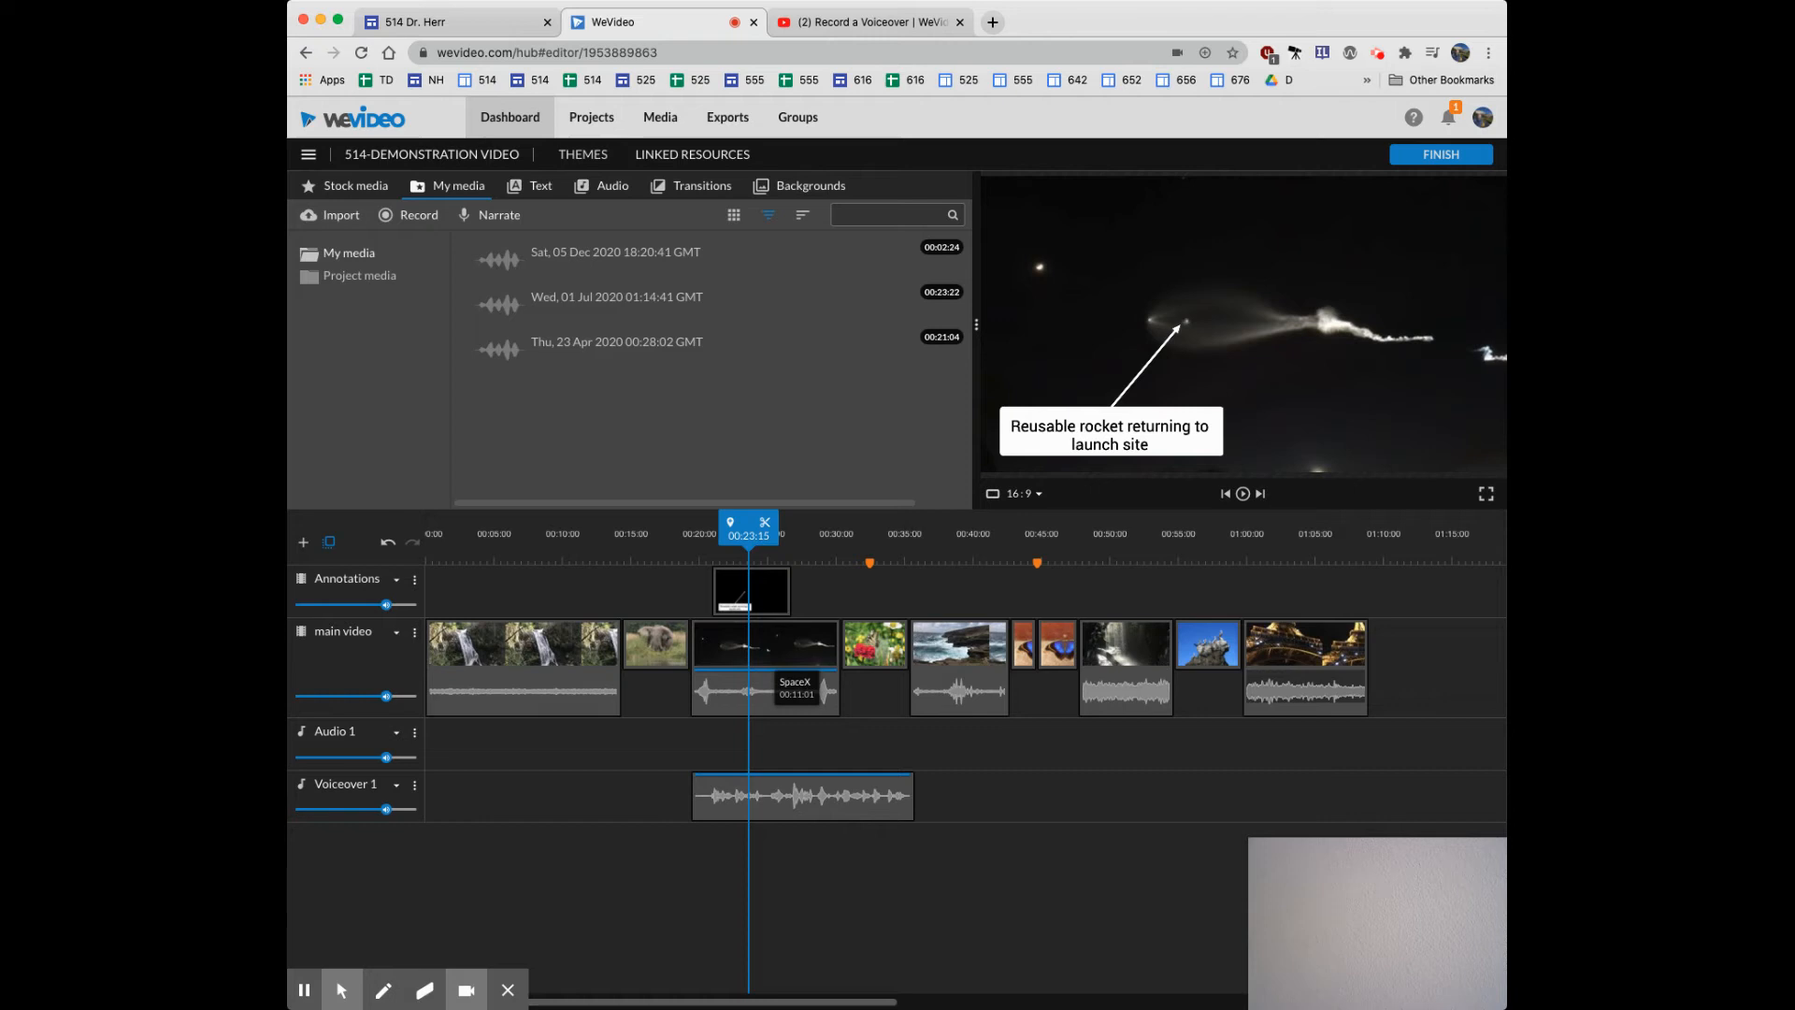
# Lower the SpaceX clip's volume to the minimum so its own sound is silenced under the voiceover.
pyautogui.click(737, 692)
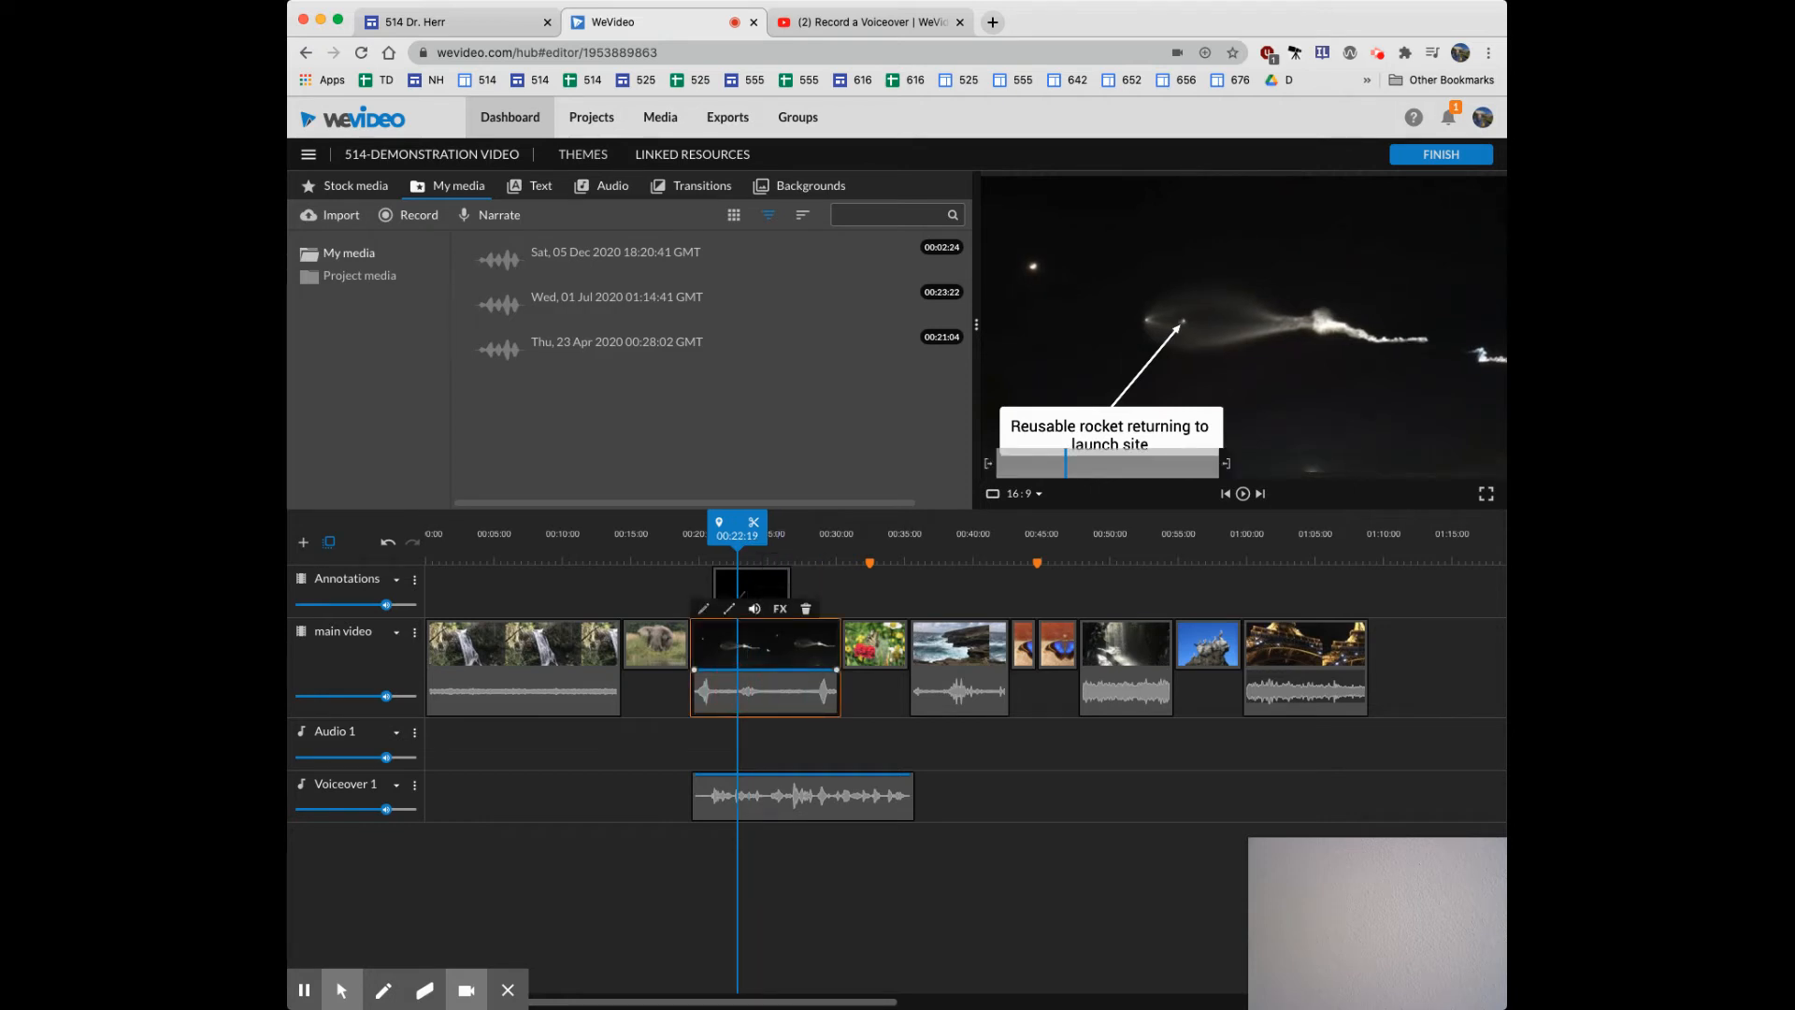
pyautogui.click(754, 609)
pyautogui.moveTo(904, 561); pyautogui.dragTo(734, 561)
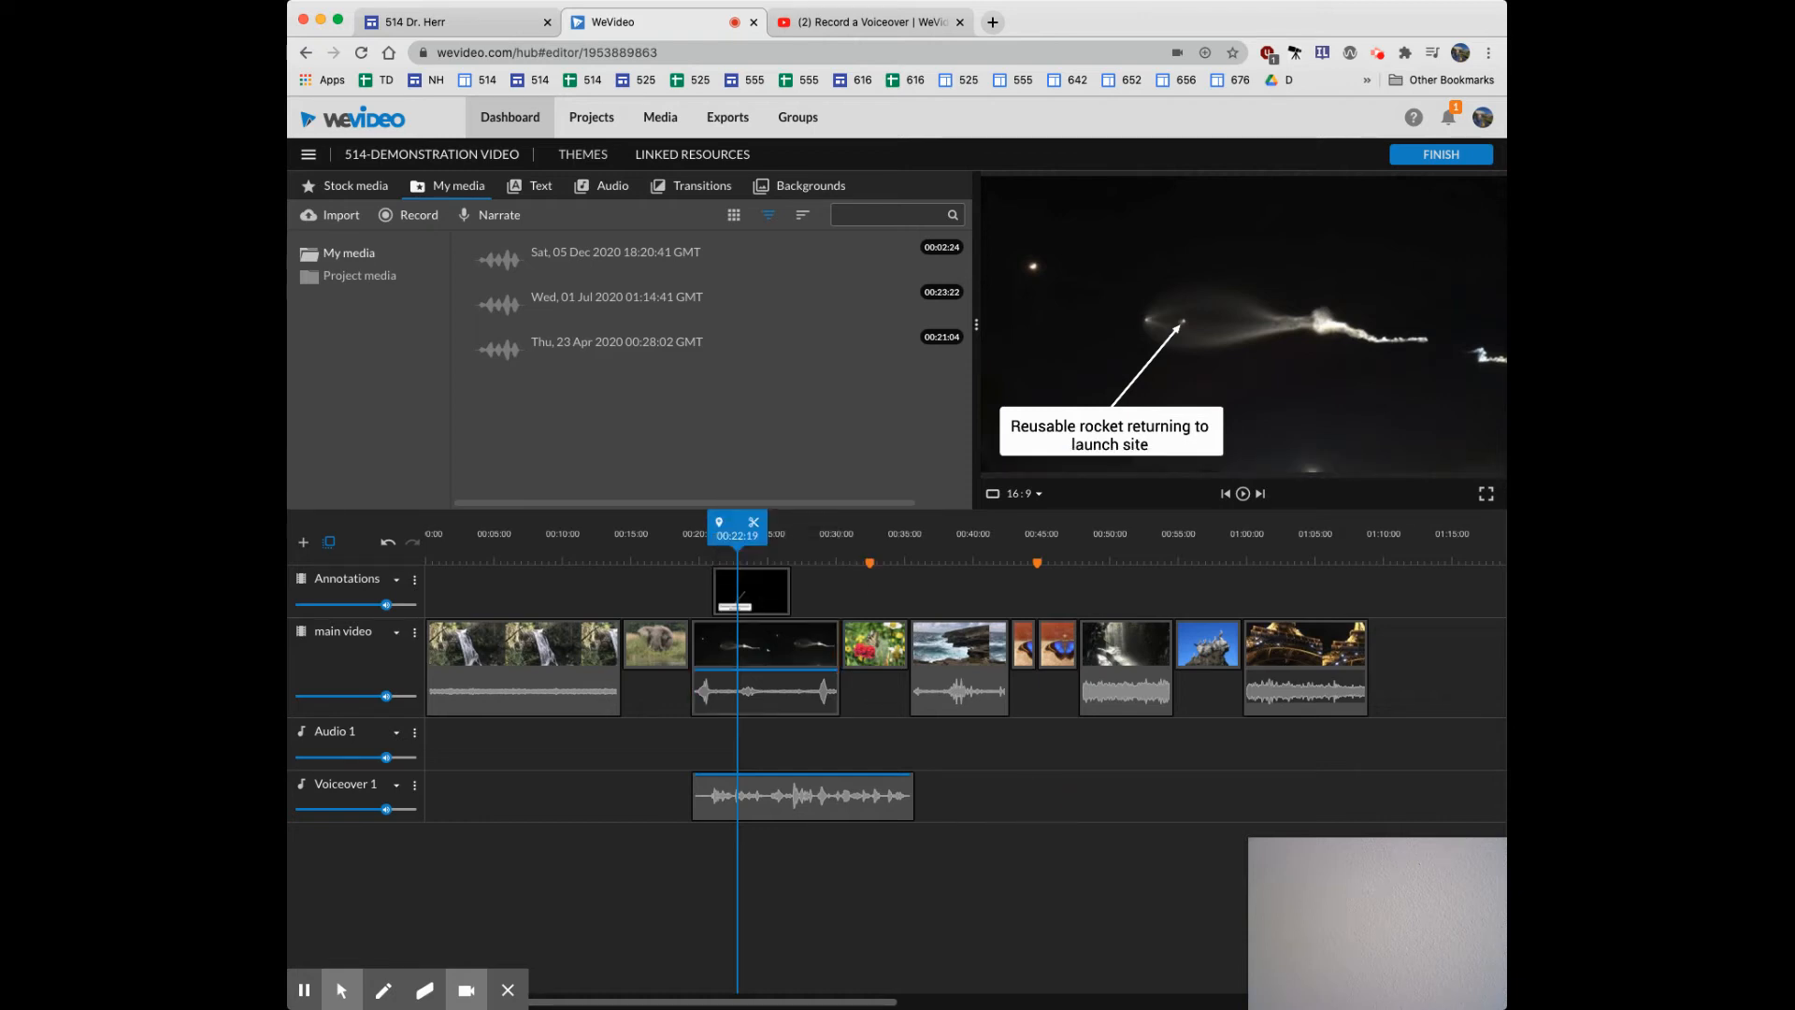
# Add an opacity fade to the rocket callout in the Annotations track, lengthening its fade-in and fade-out to nearly meet mid-clip.
pyautogui.click(760, 589)
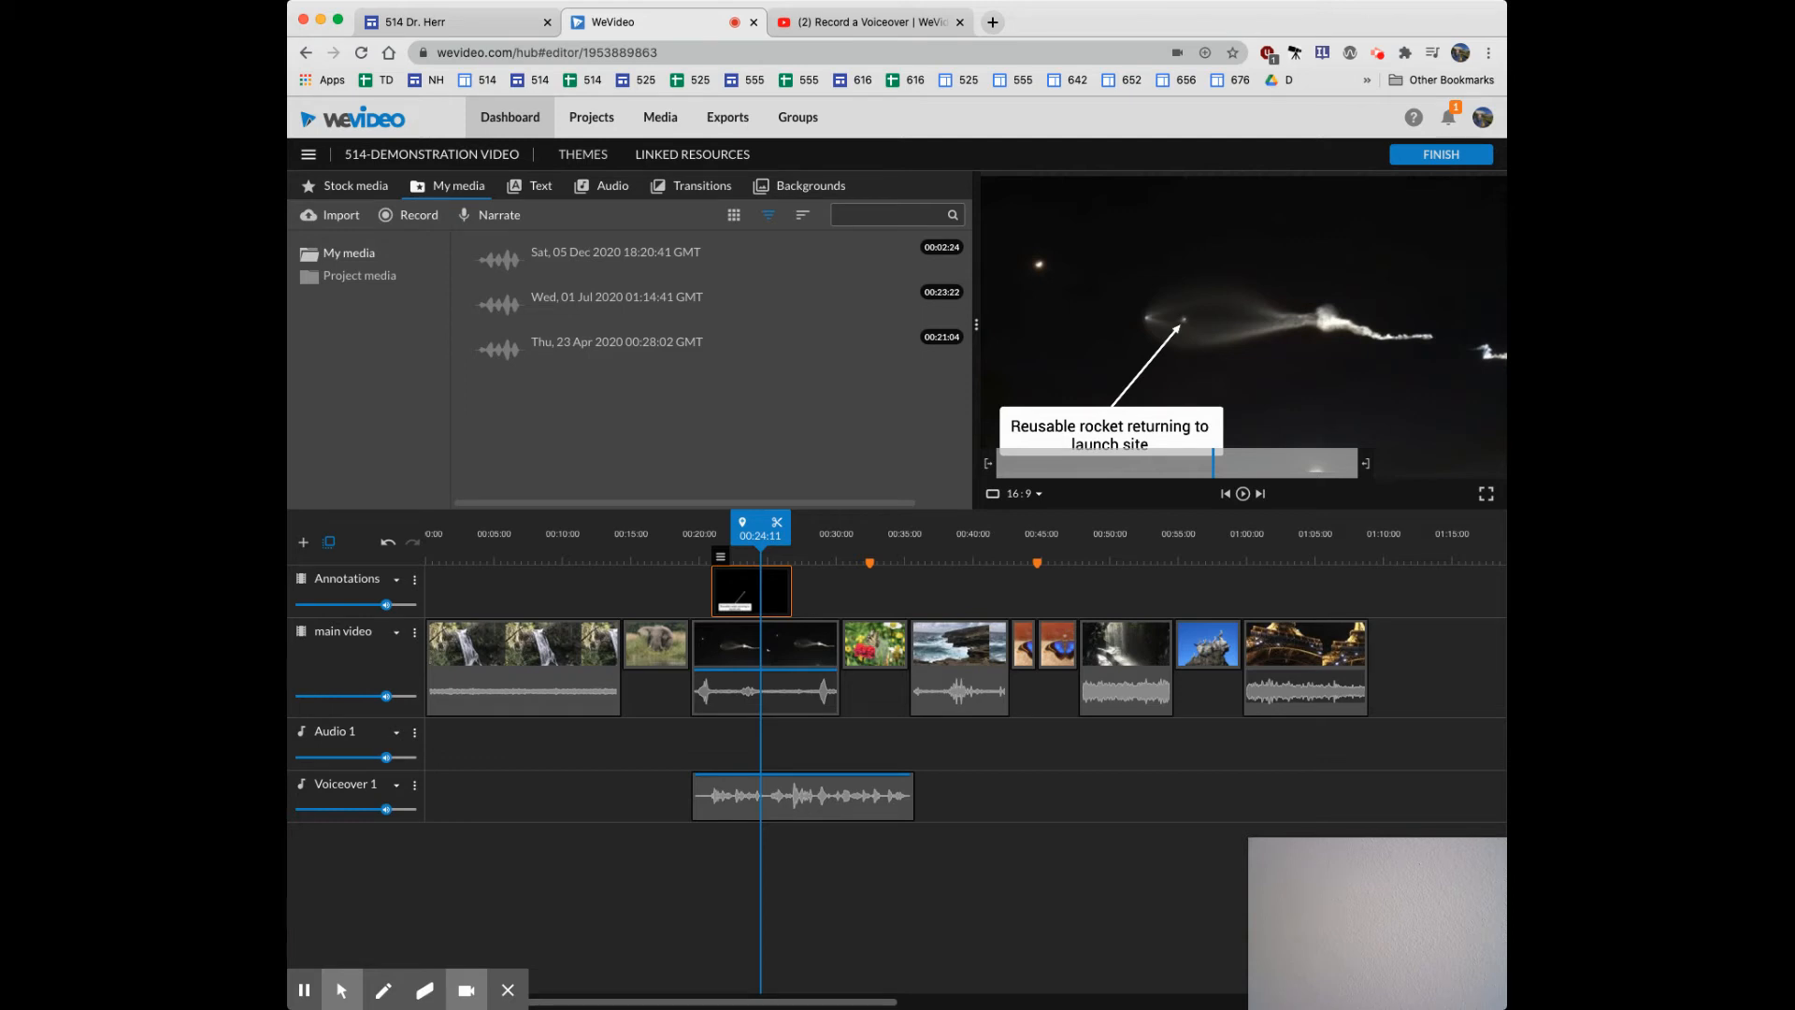
pyautogui.moveTo(752, 591)
pyautogui.click(751, 532)
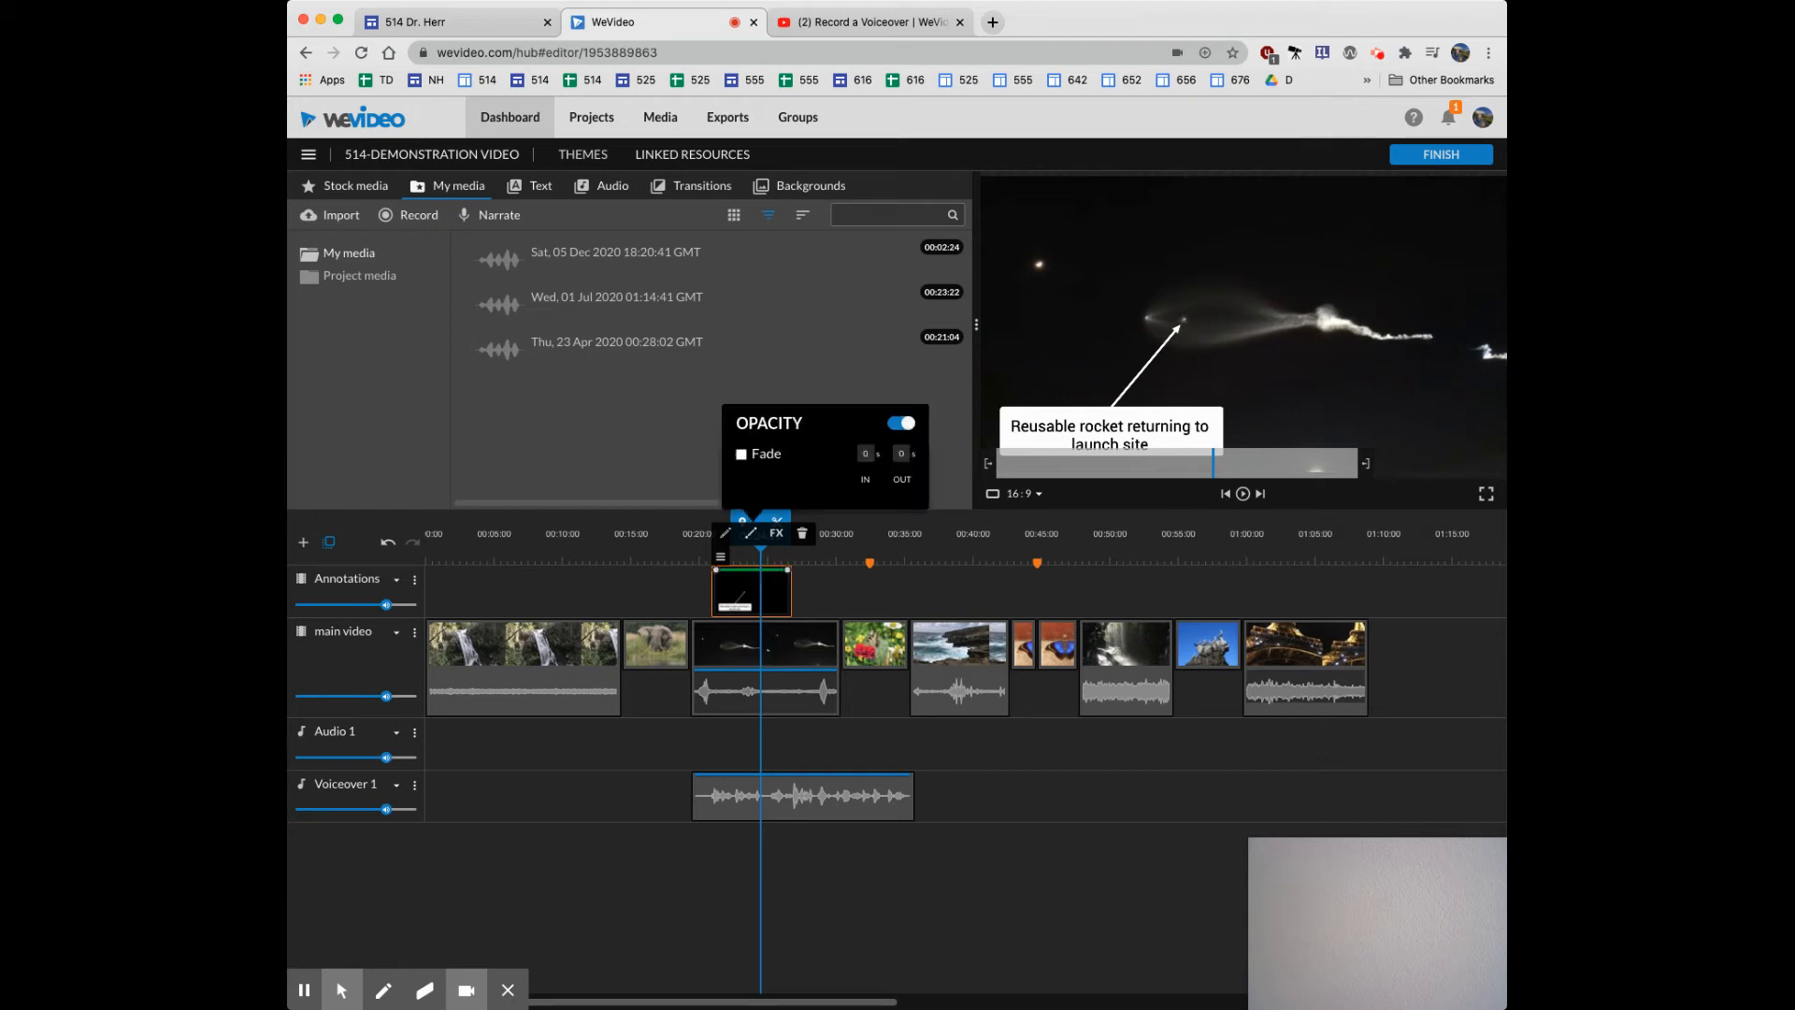
pyautogui.click(742, 454)
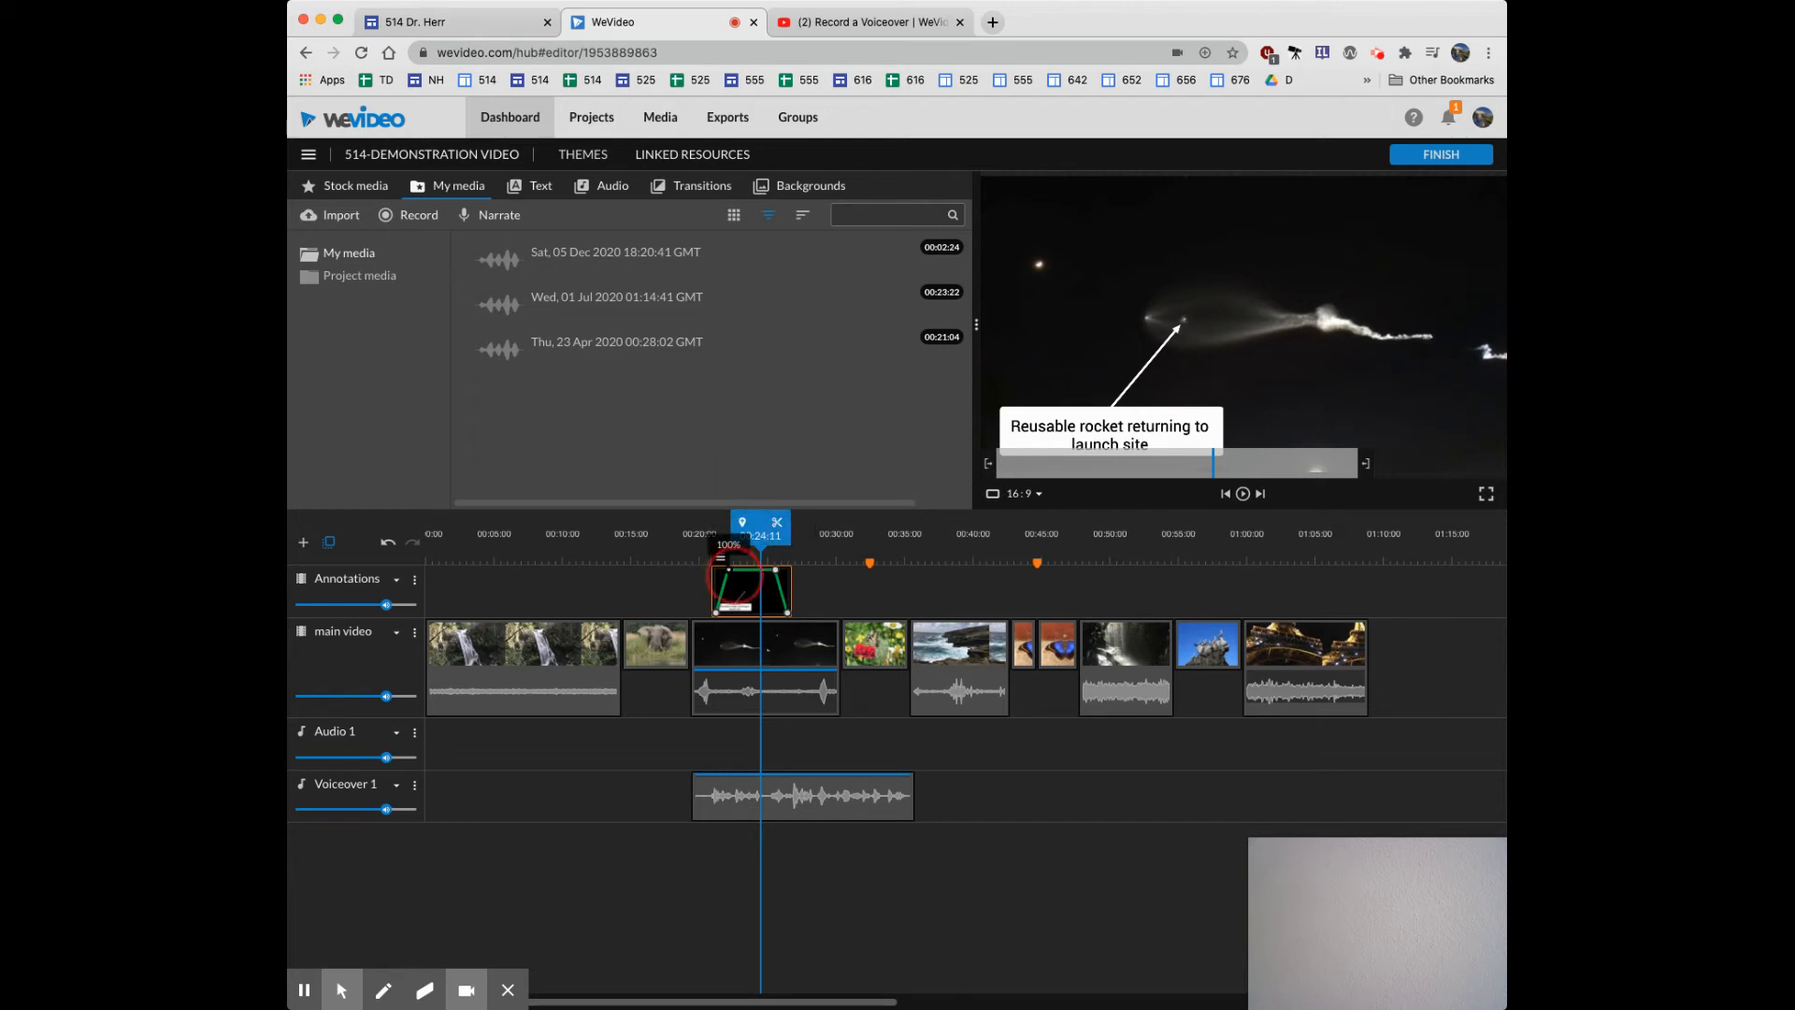
pyautogui.click(759, 574)
pyautogui.moveTo(730, 569)
pyautogui.mouseDown()
pyautogui.moveTo(768, 570)
pyautogui.moveTo(754, 571)
pyautogui.mouseUp()
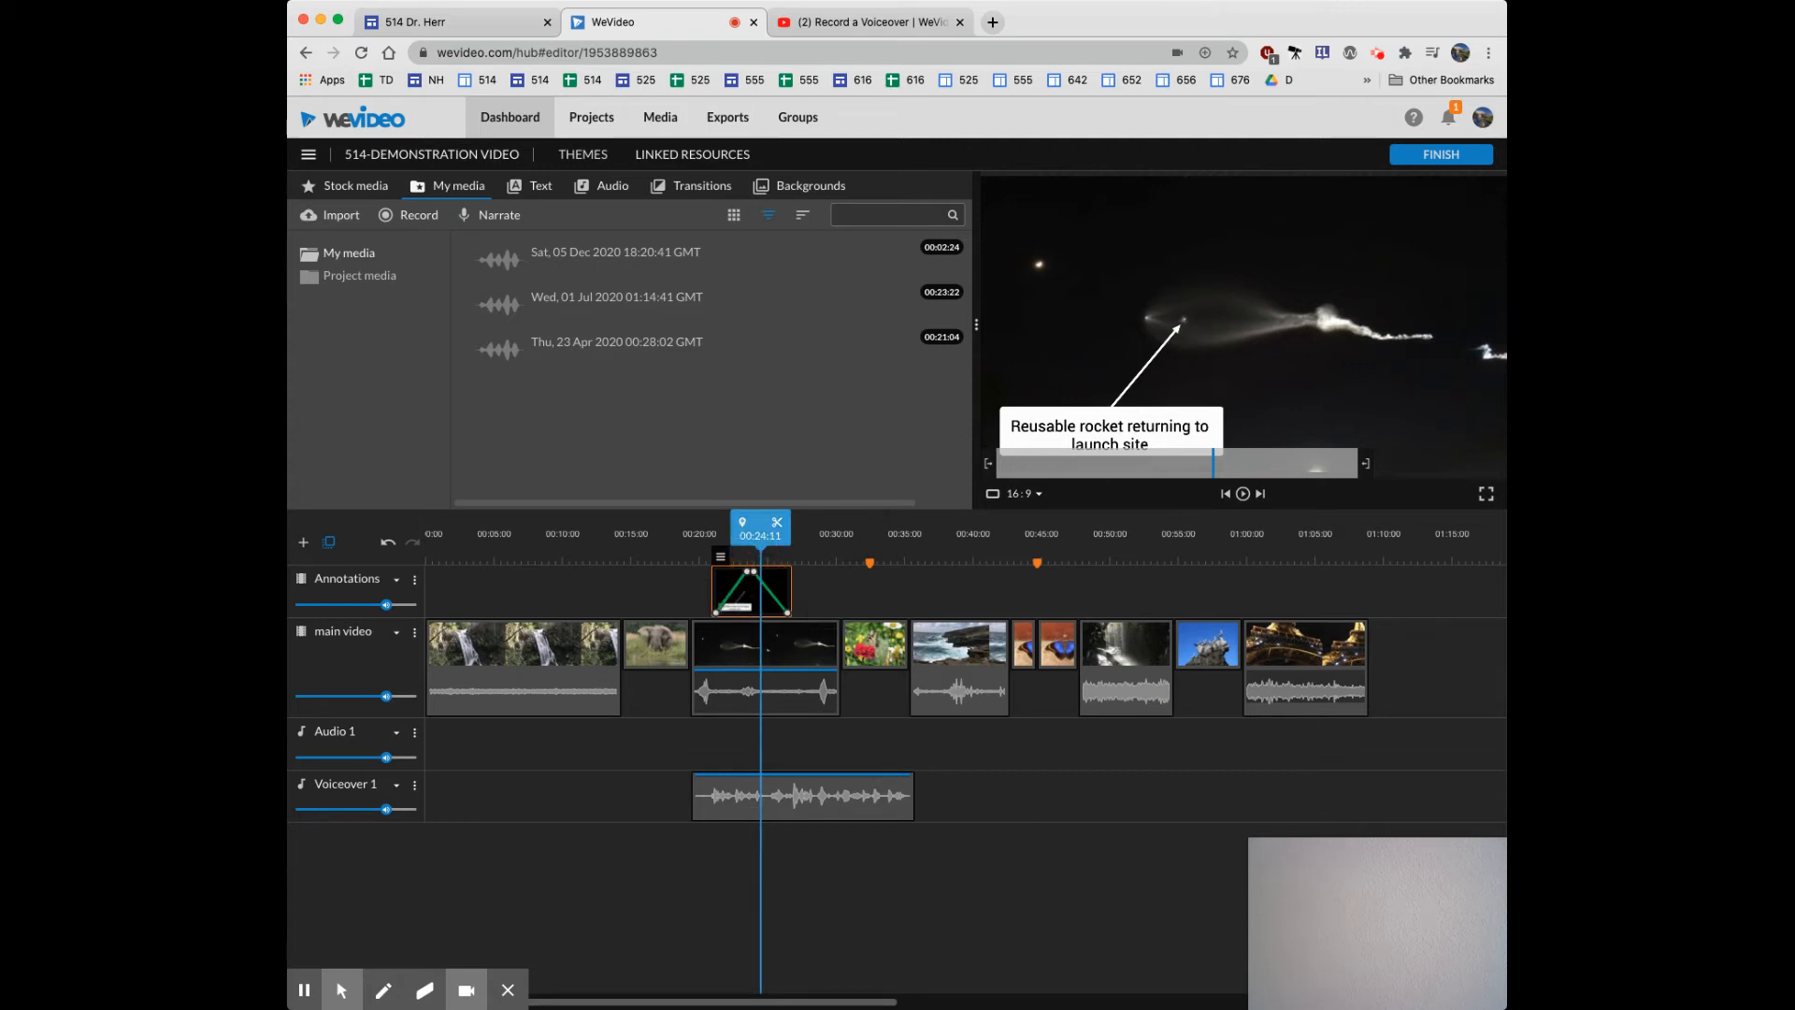
# Play the timeline from 00:18:20 to check the callout's fade, and replay the end of the SpaceX clip from about 00:27.
pyautogui.moveTo(760, 530); pyautogui.dragTo(682, 533)
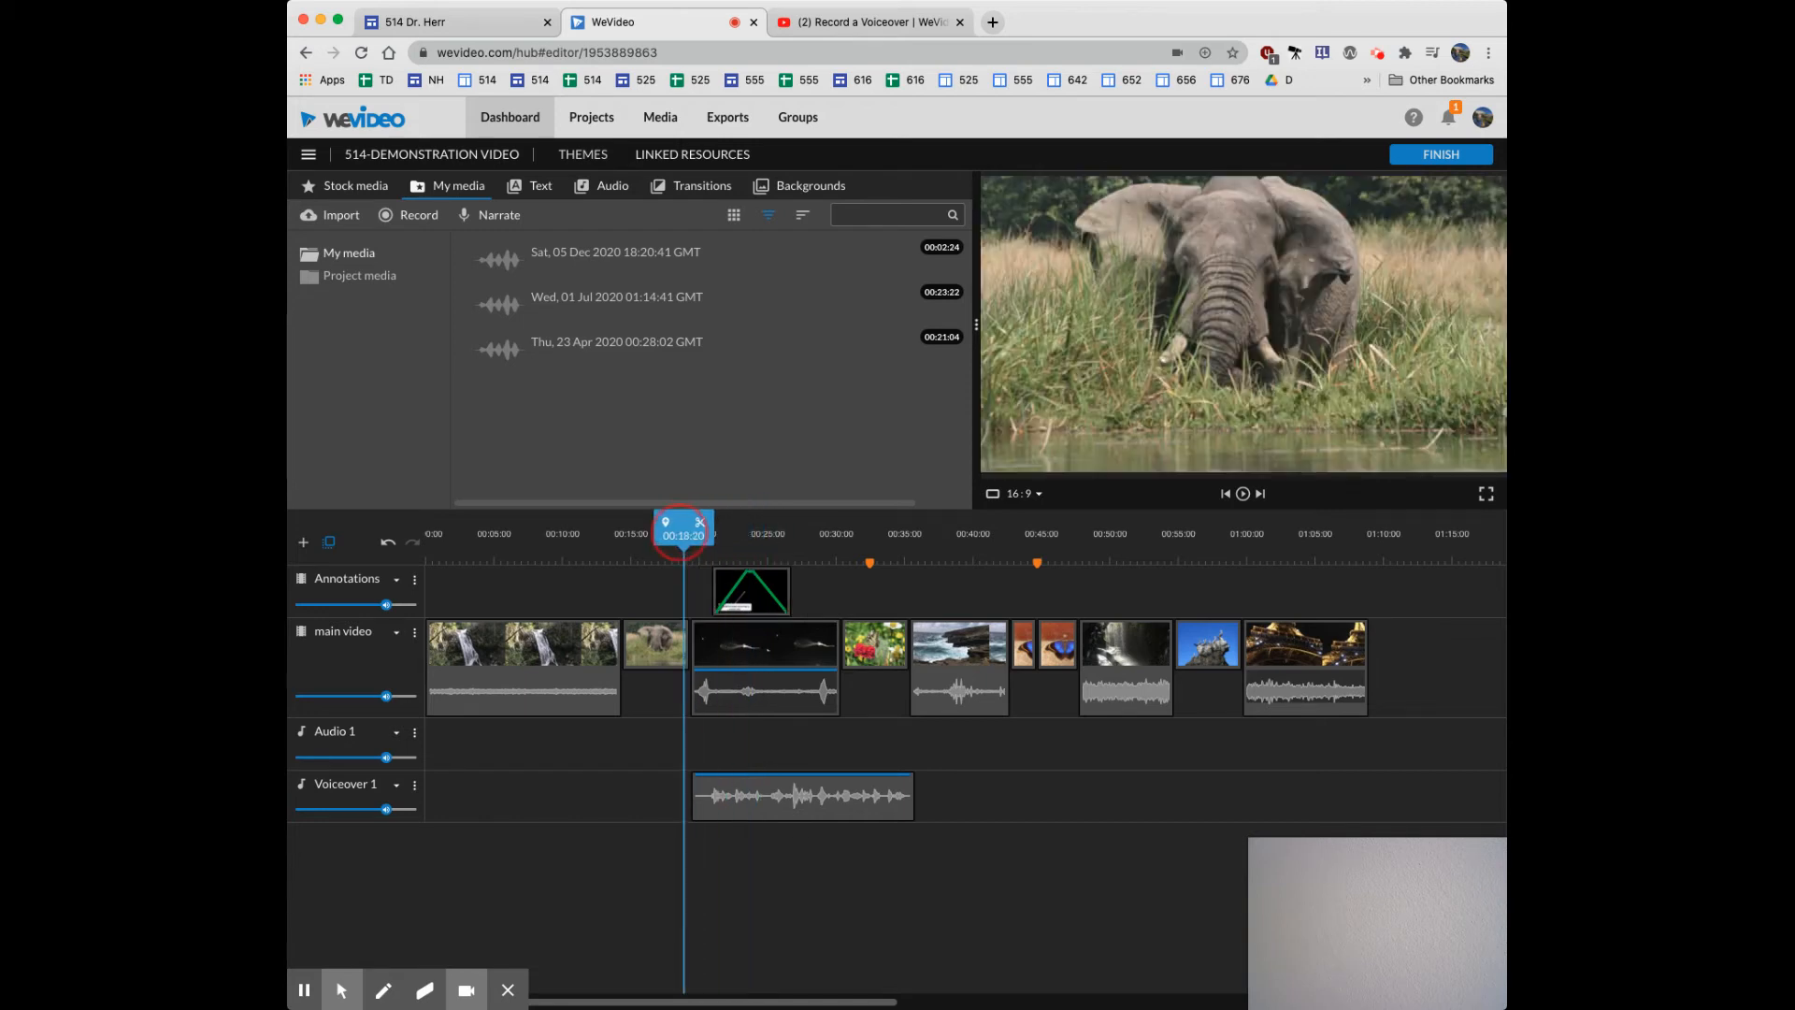
pyautogui.press('space')
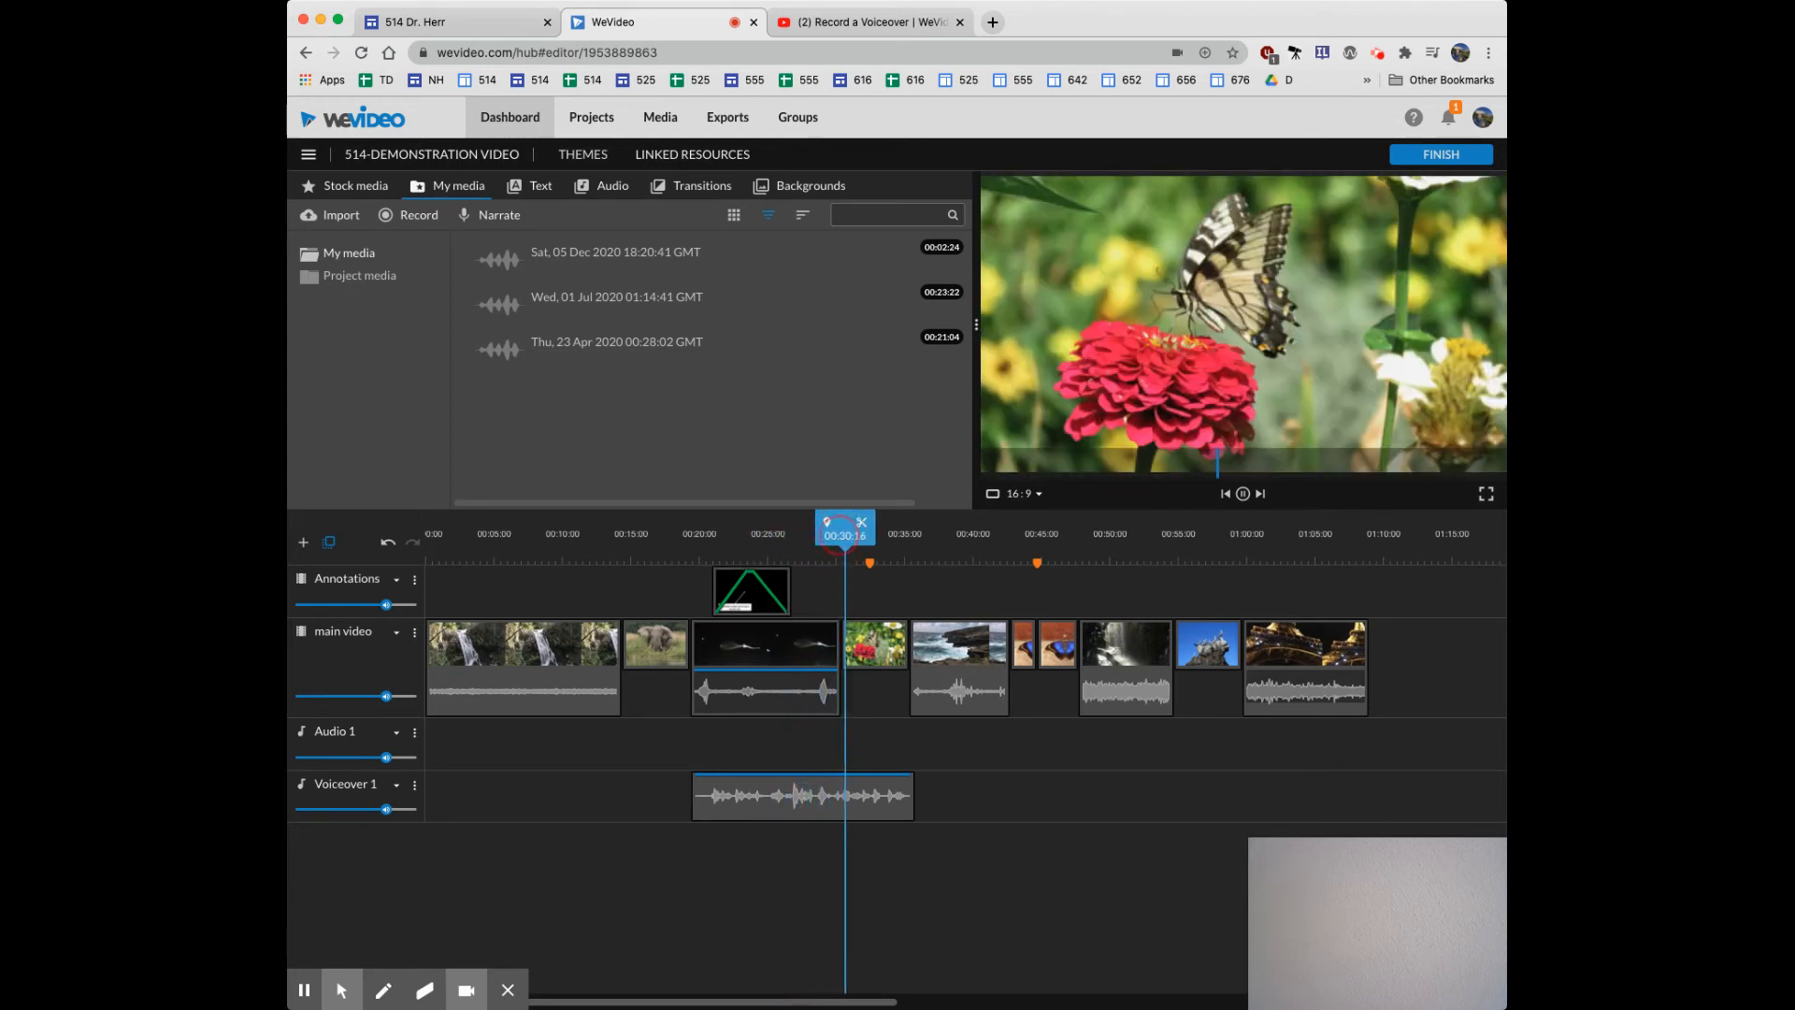
pyautogui.moveTo(872, 529); pyautogui.dragTo(792, 536)
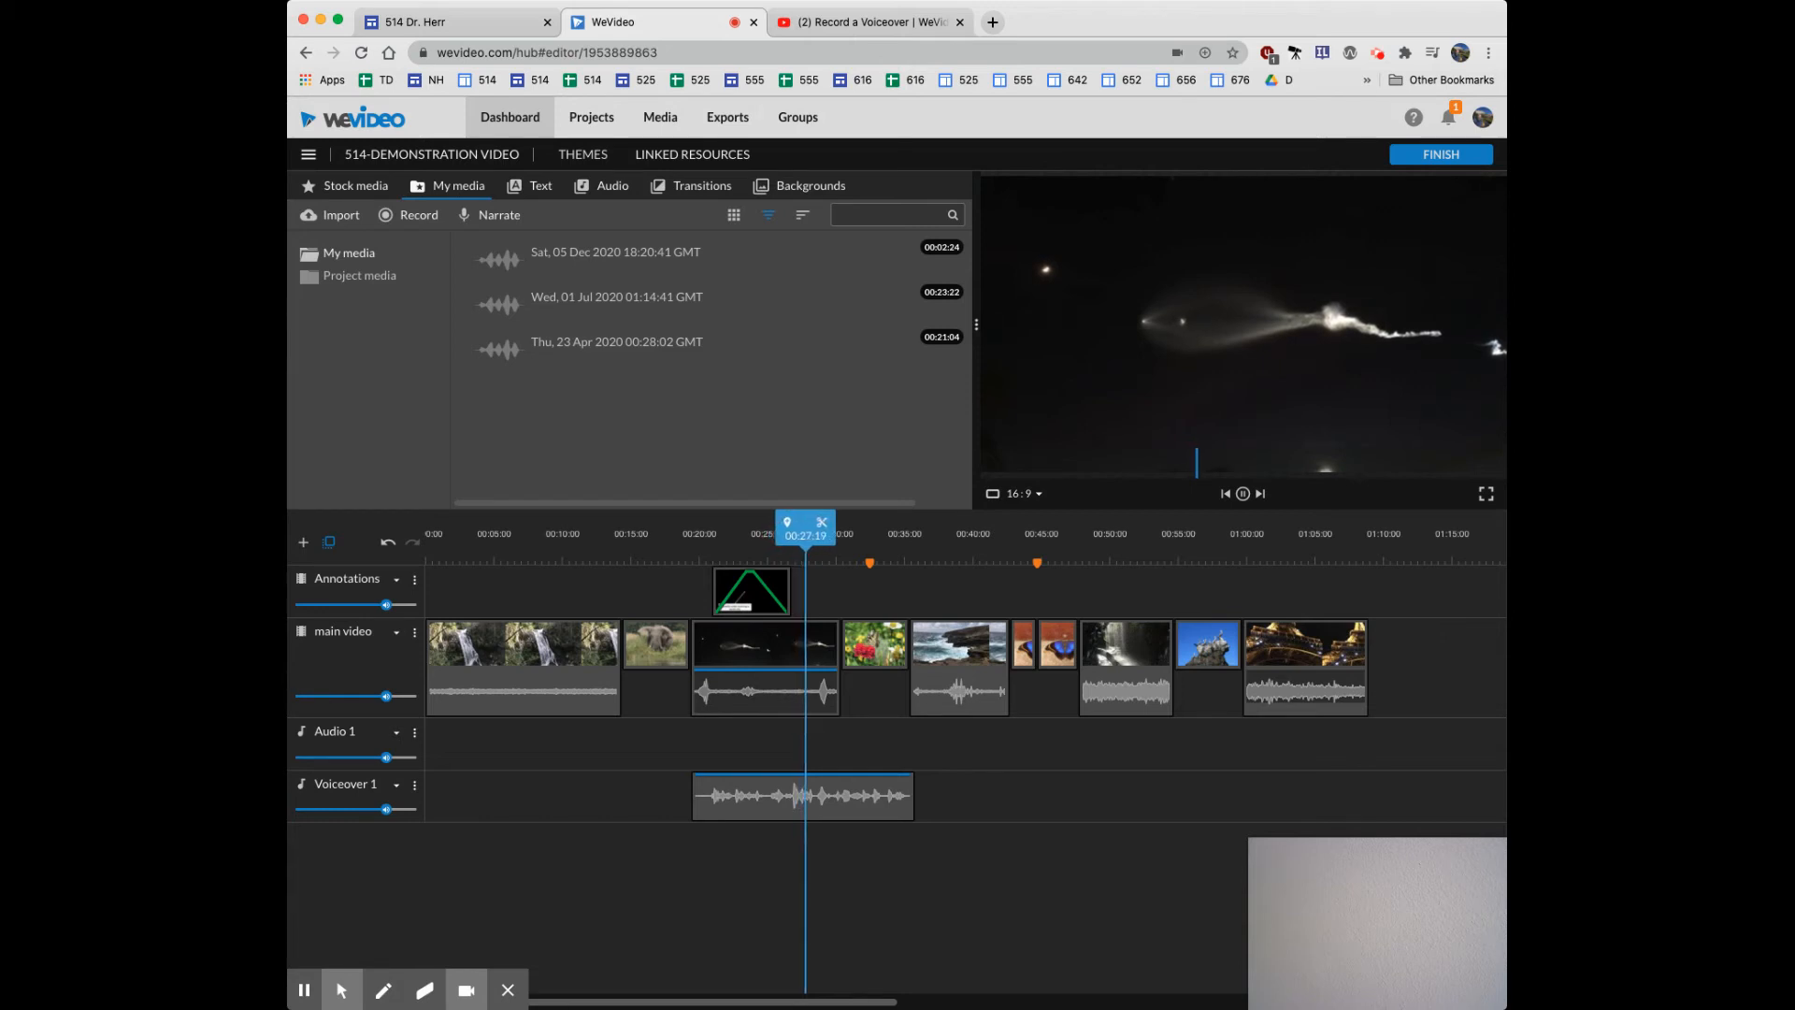
pyautogui.click(750, 588)
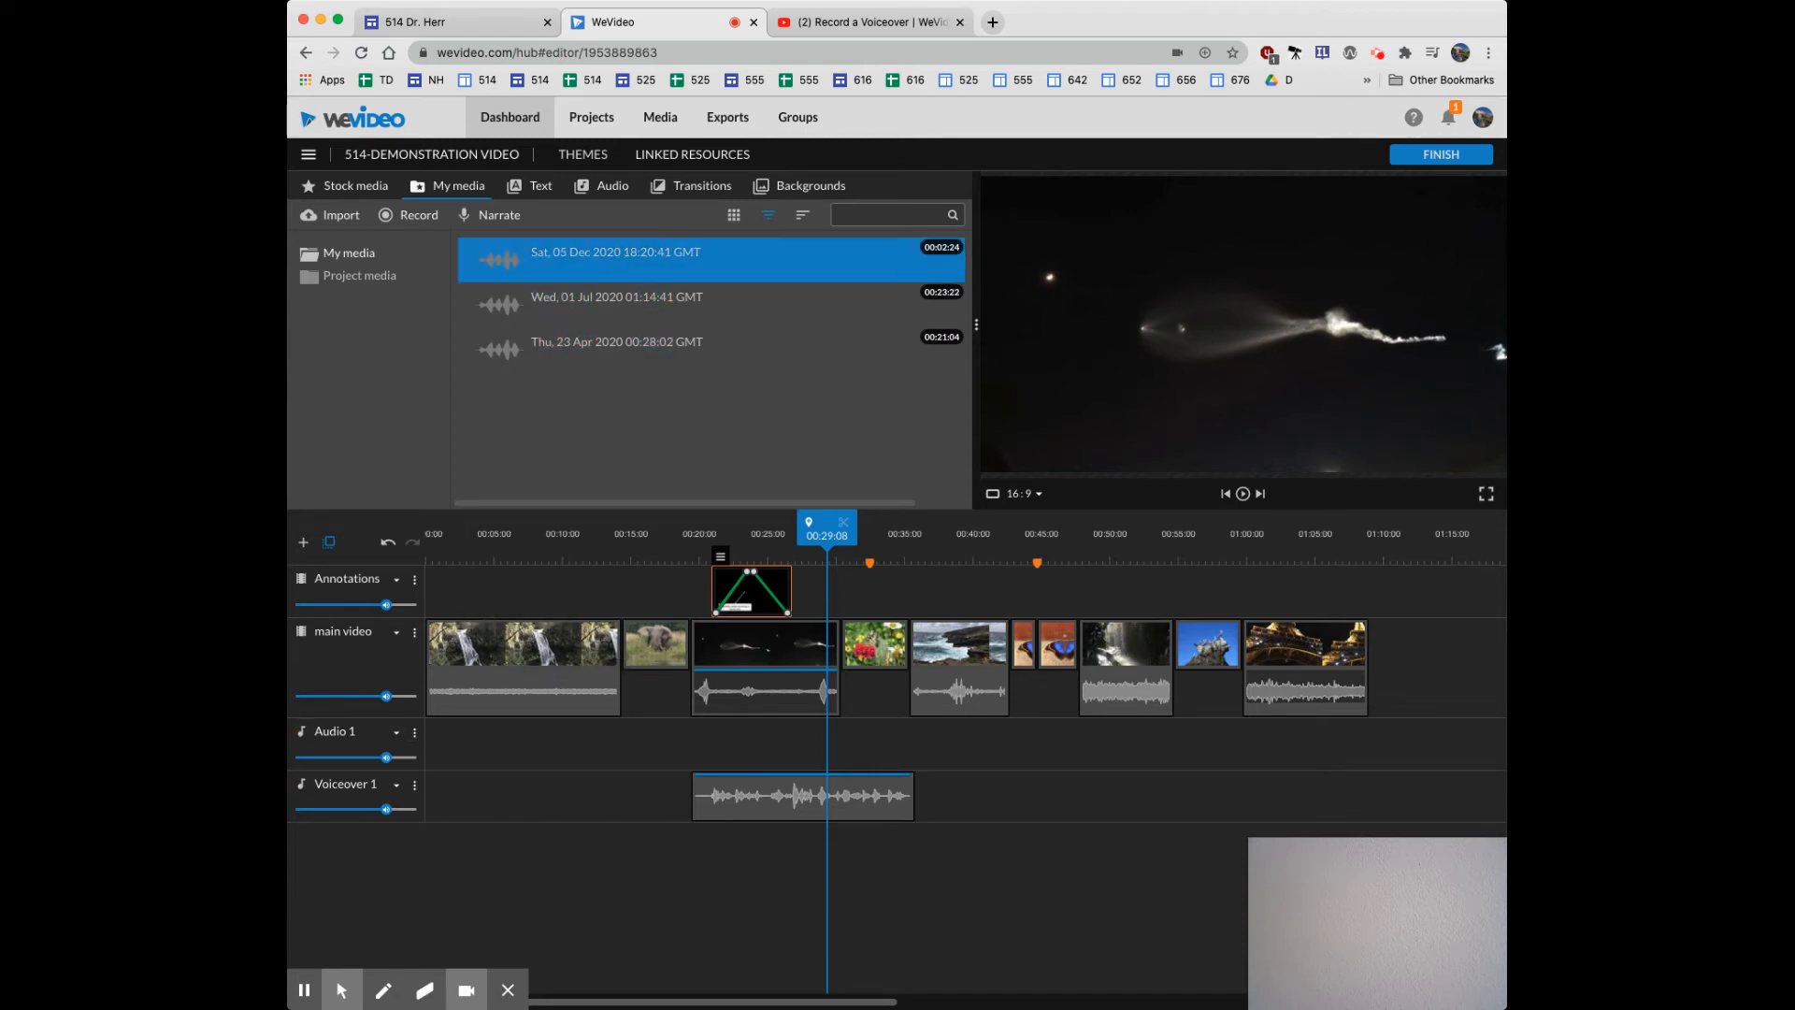
# Add the free music track "Inspiration - Mega Music" at the start of Audio 1 and play the opening seconds.
pyautogui.click(602, 186)
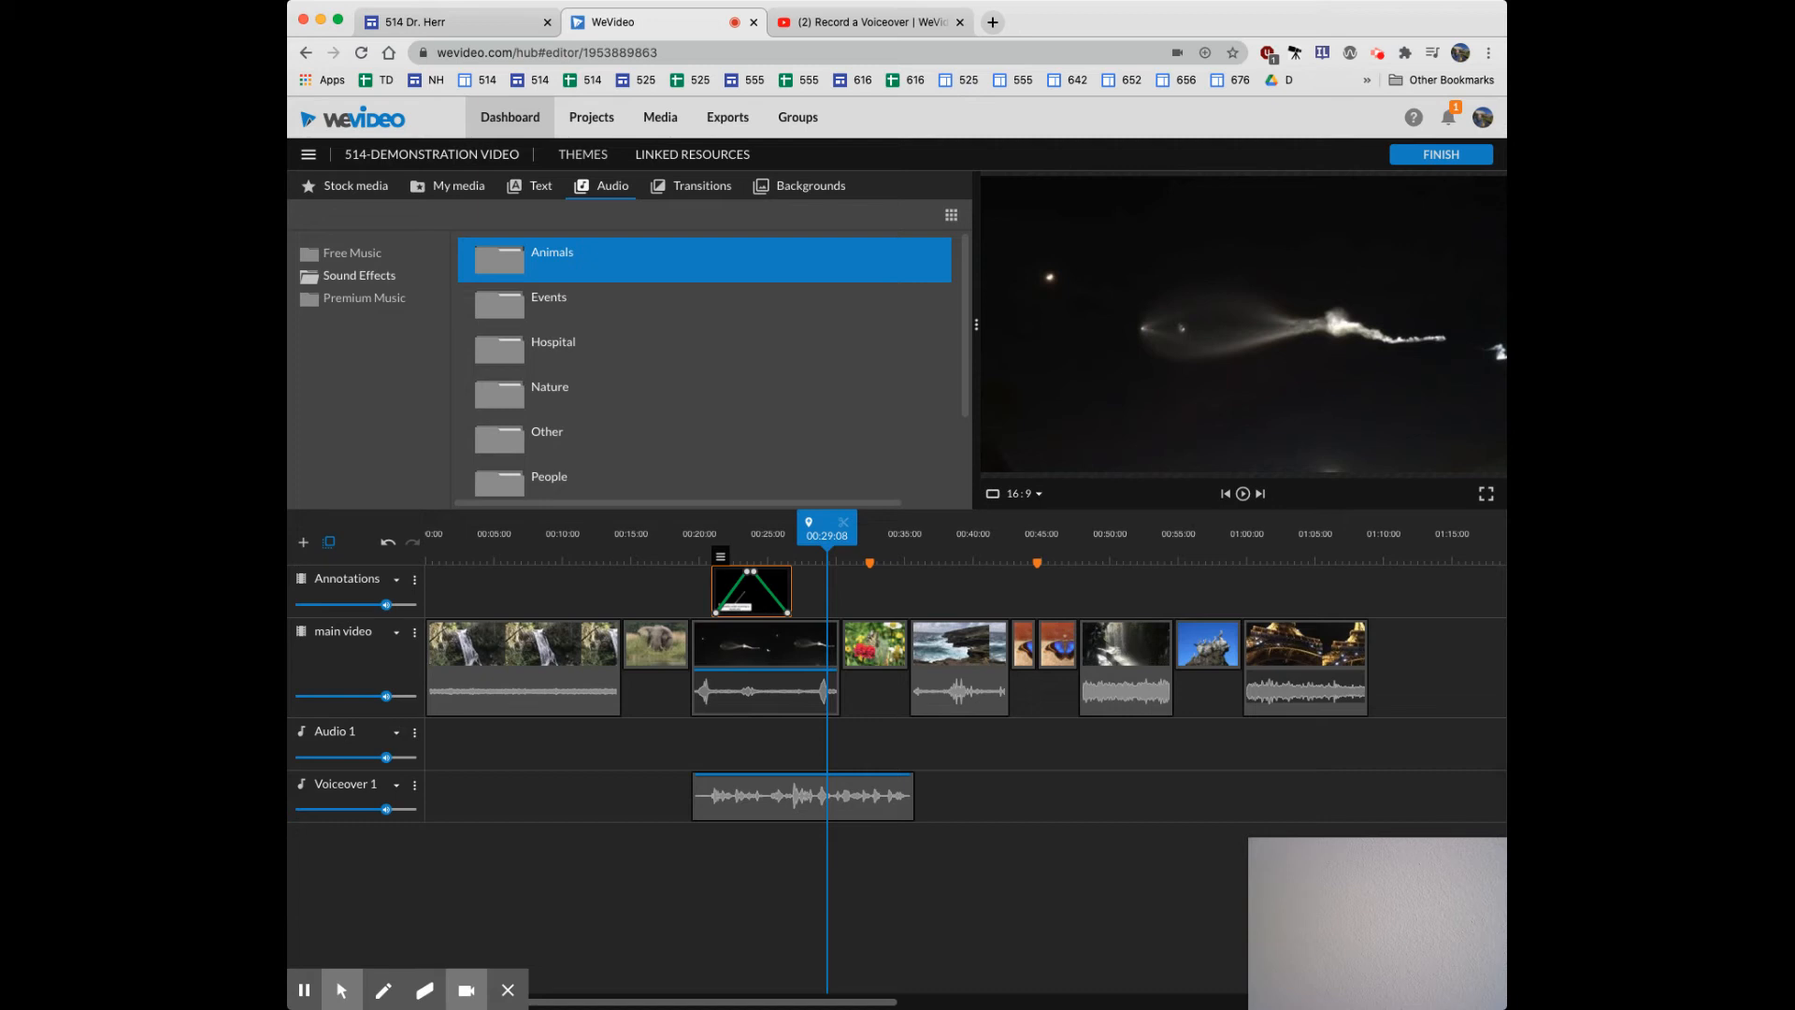
pyautogui.click(352, 252)
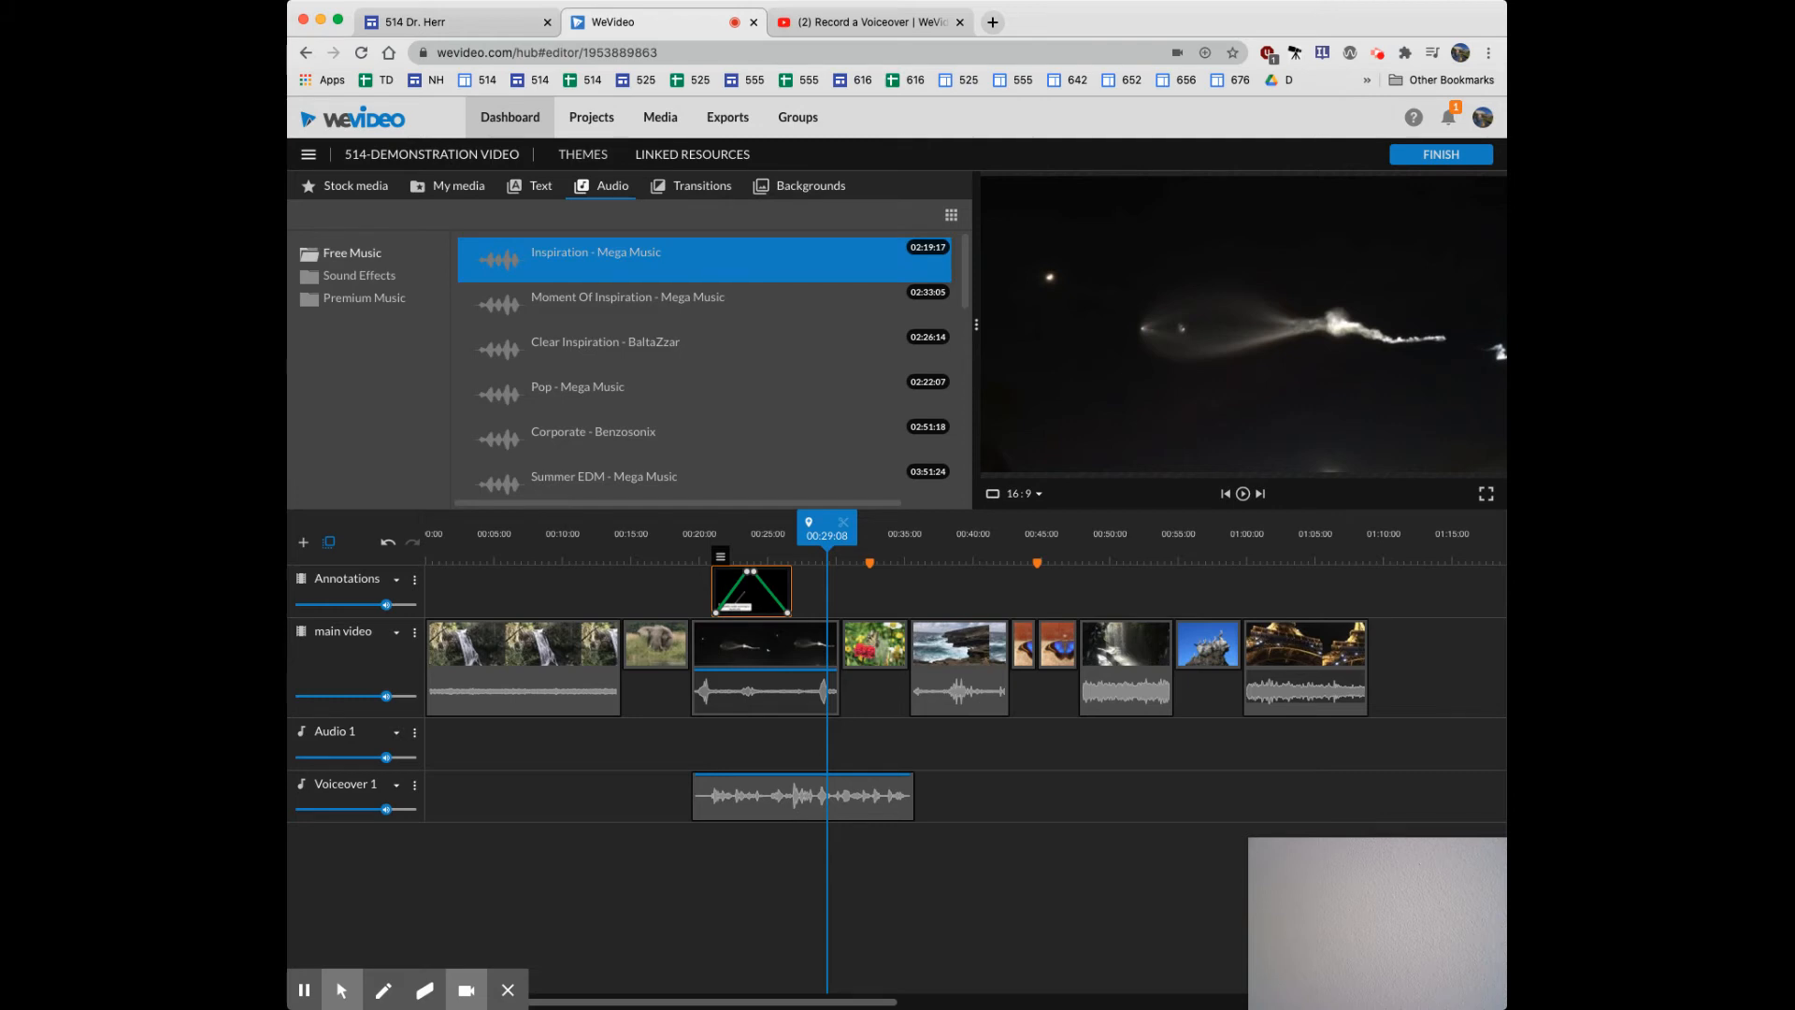
pyautogui.moveTo(523, 260); pyautogui.dragTo(458, 748)
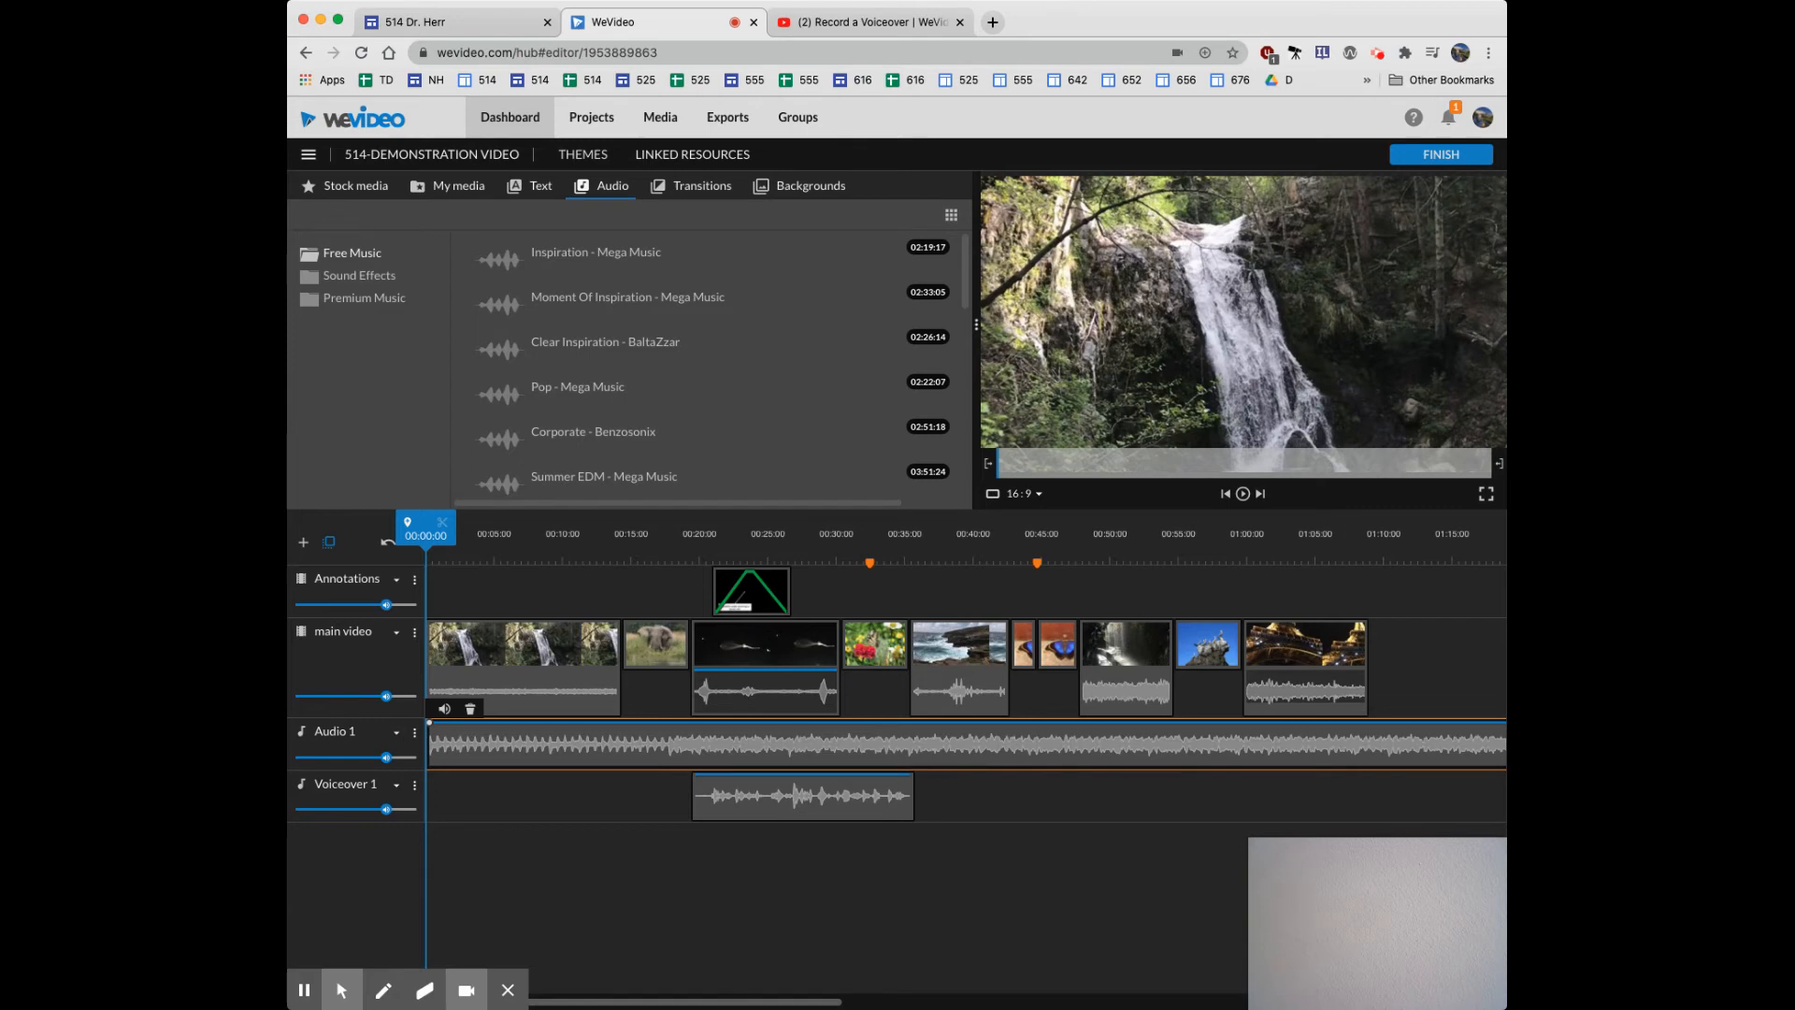
pyautogui.press('space')
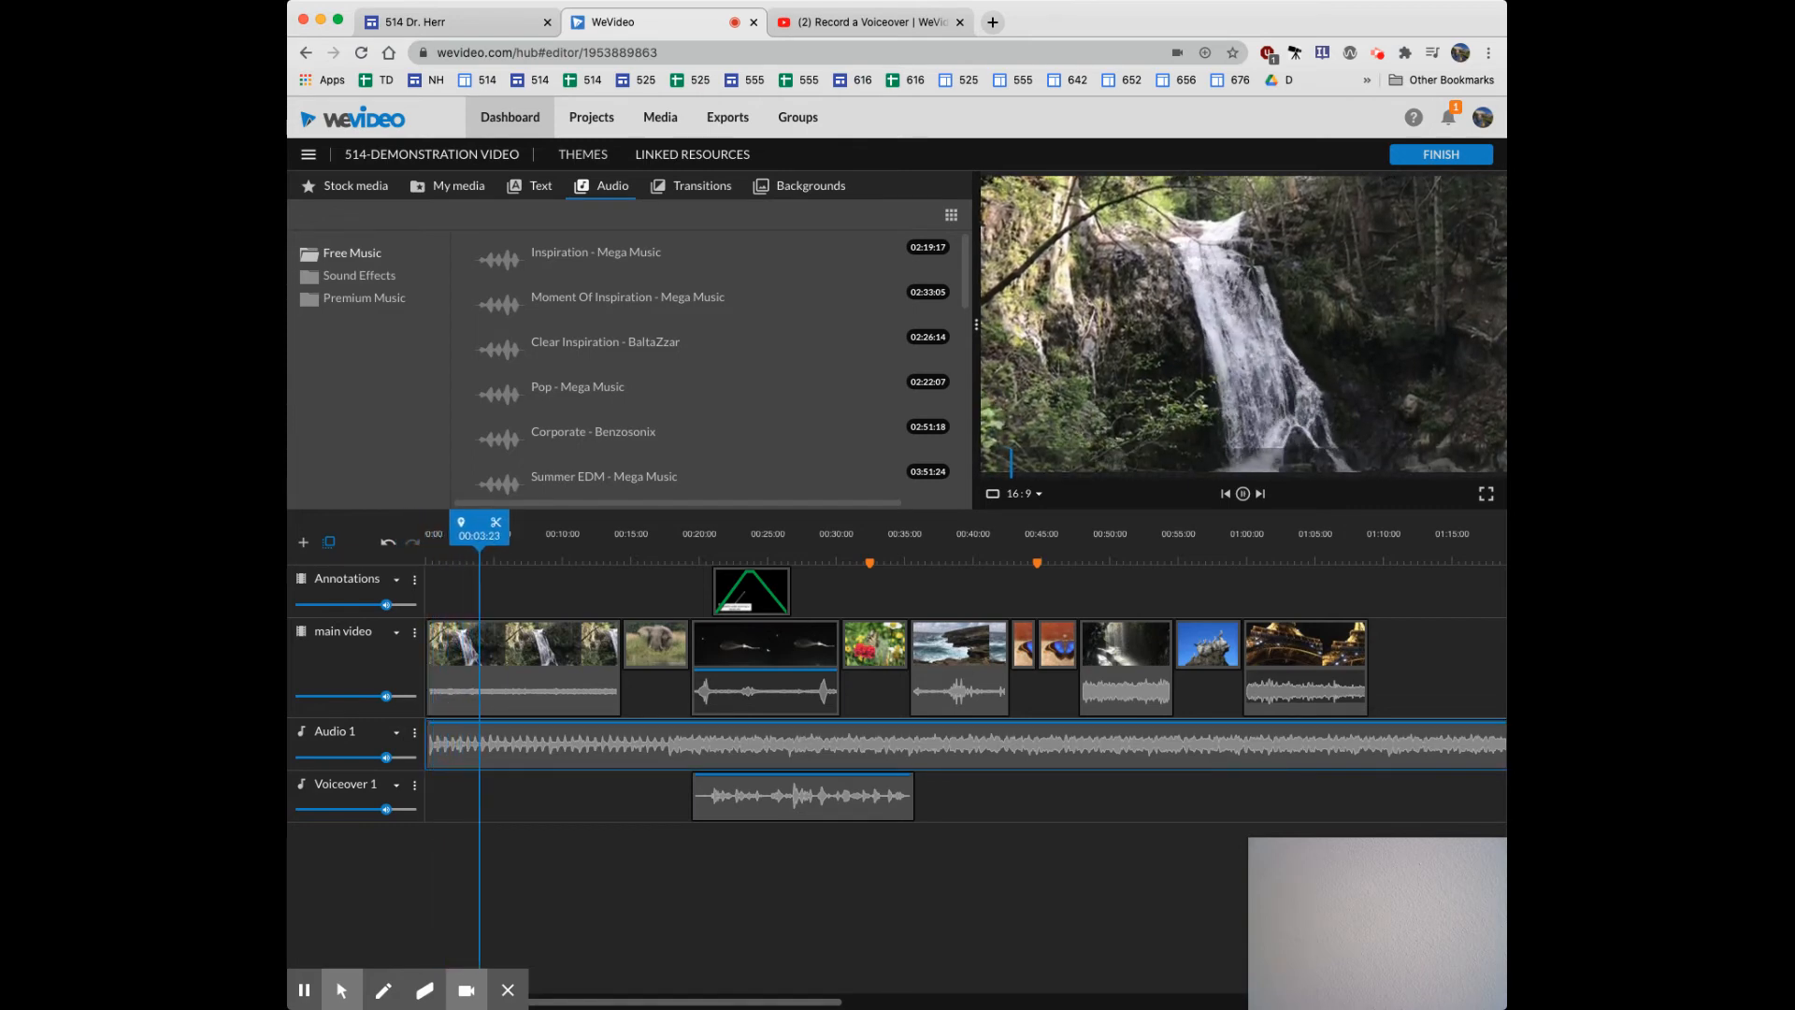
pyautogui.click(1013, 418)
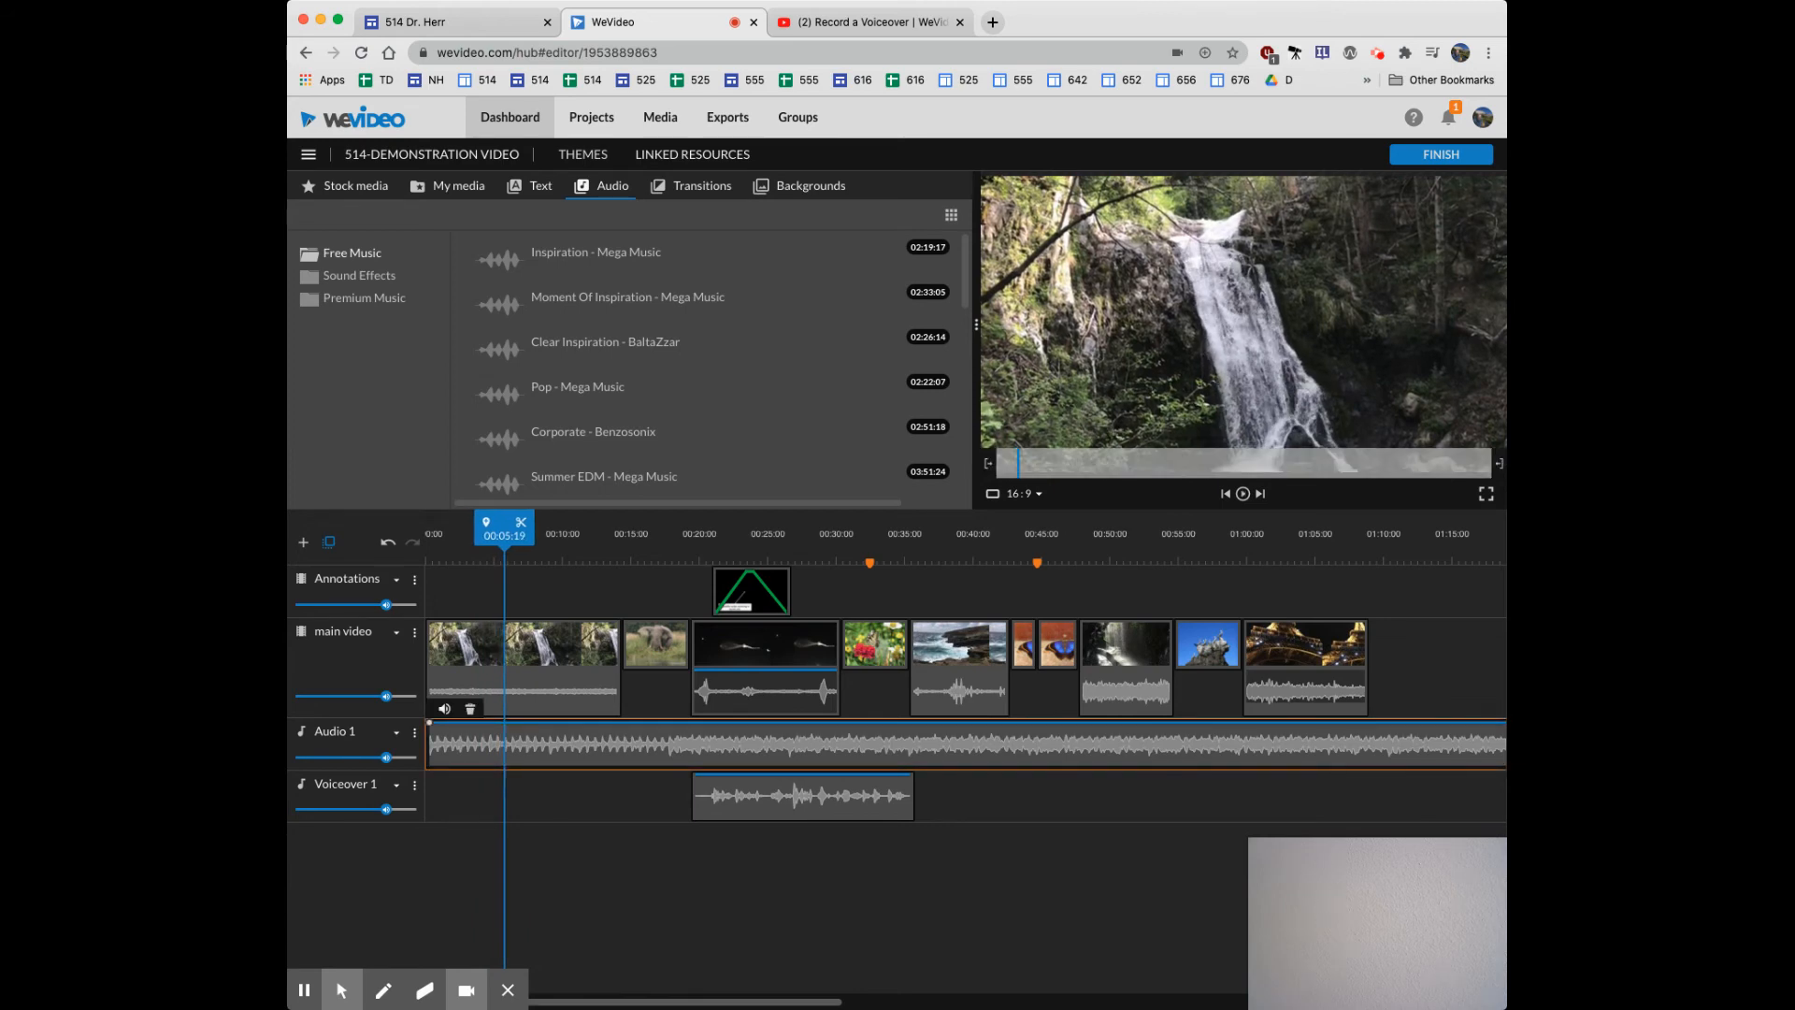
# Turn on the volume fade for the Inspiration music in Audio 1, with a fade-in of about 10 seconds.
pyautogui.click(444, 708)
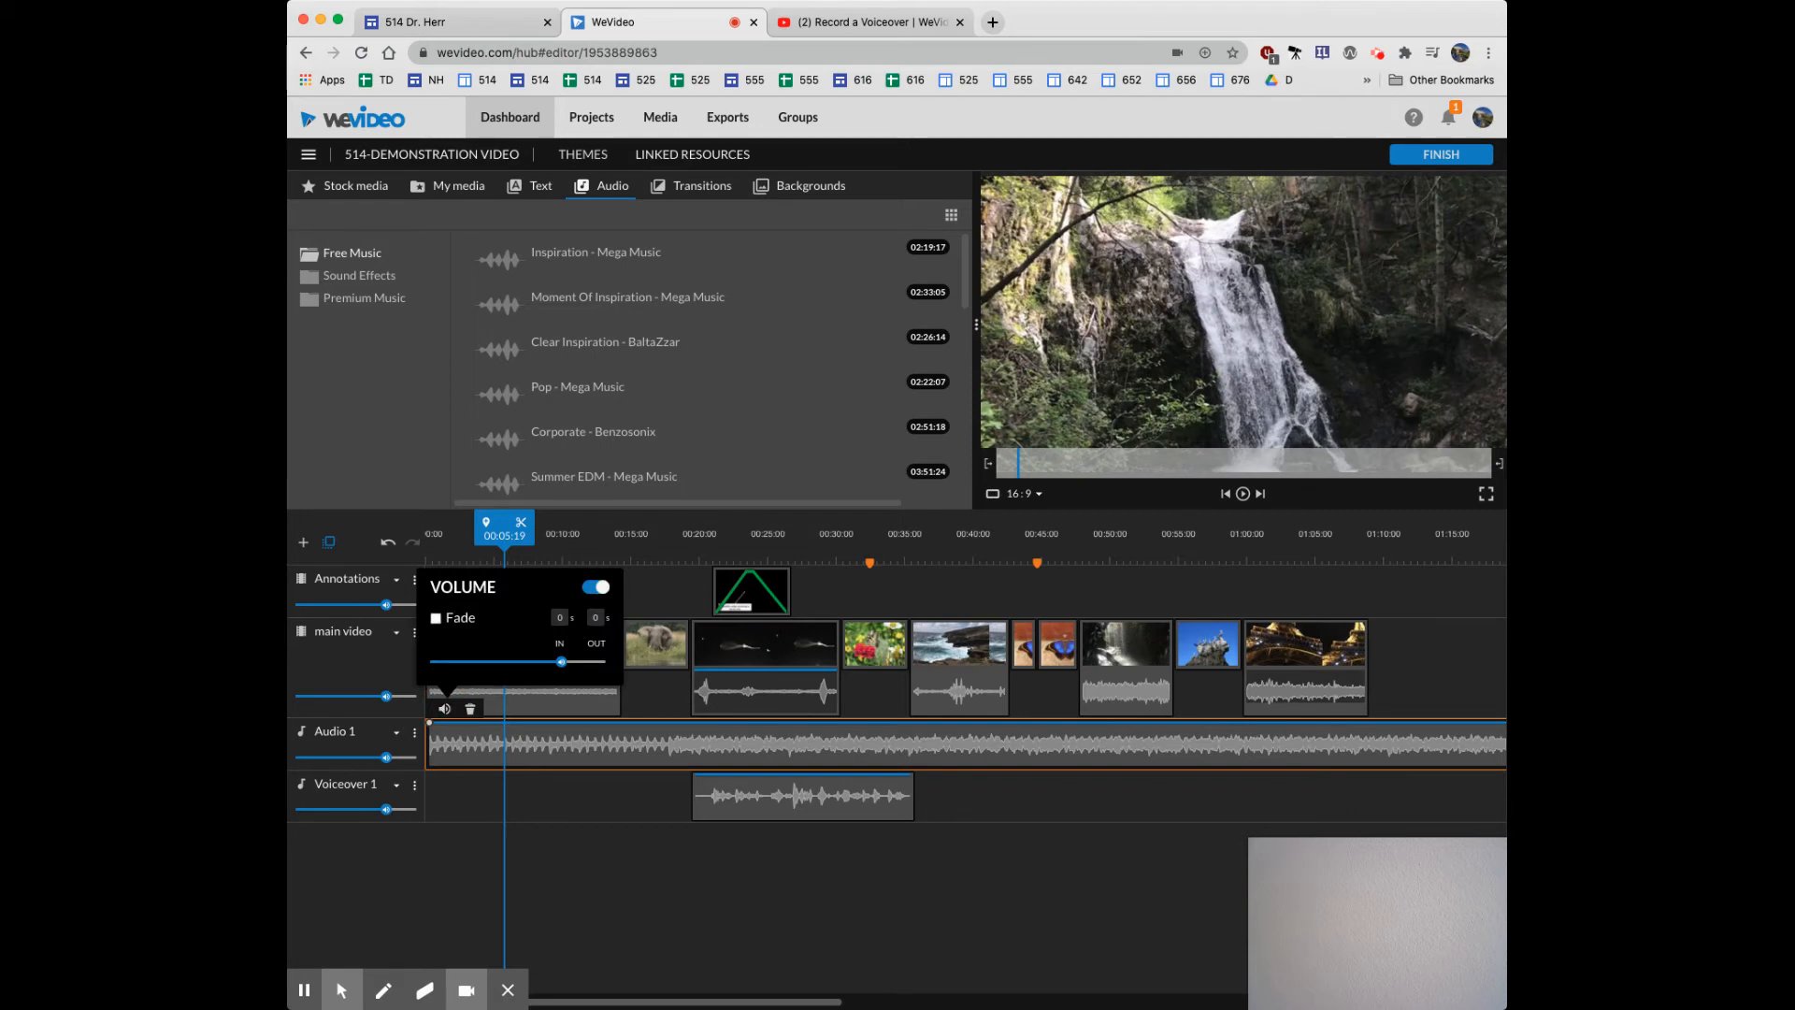
pyautogui.click(436, 618)
pyautogui.click(559, 617)
pyautogui.write('0')
pyautogui.click(596, 617)
pyautogui.press('Return')
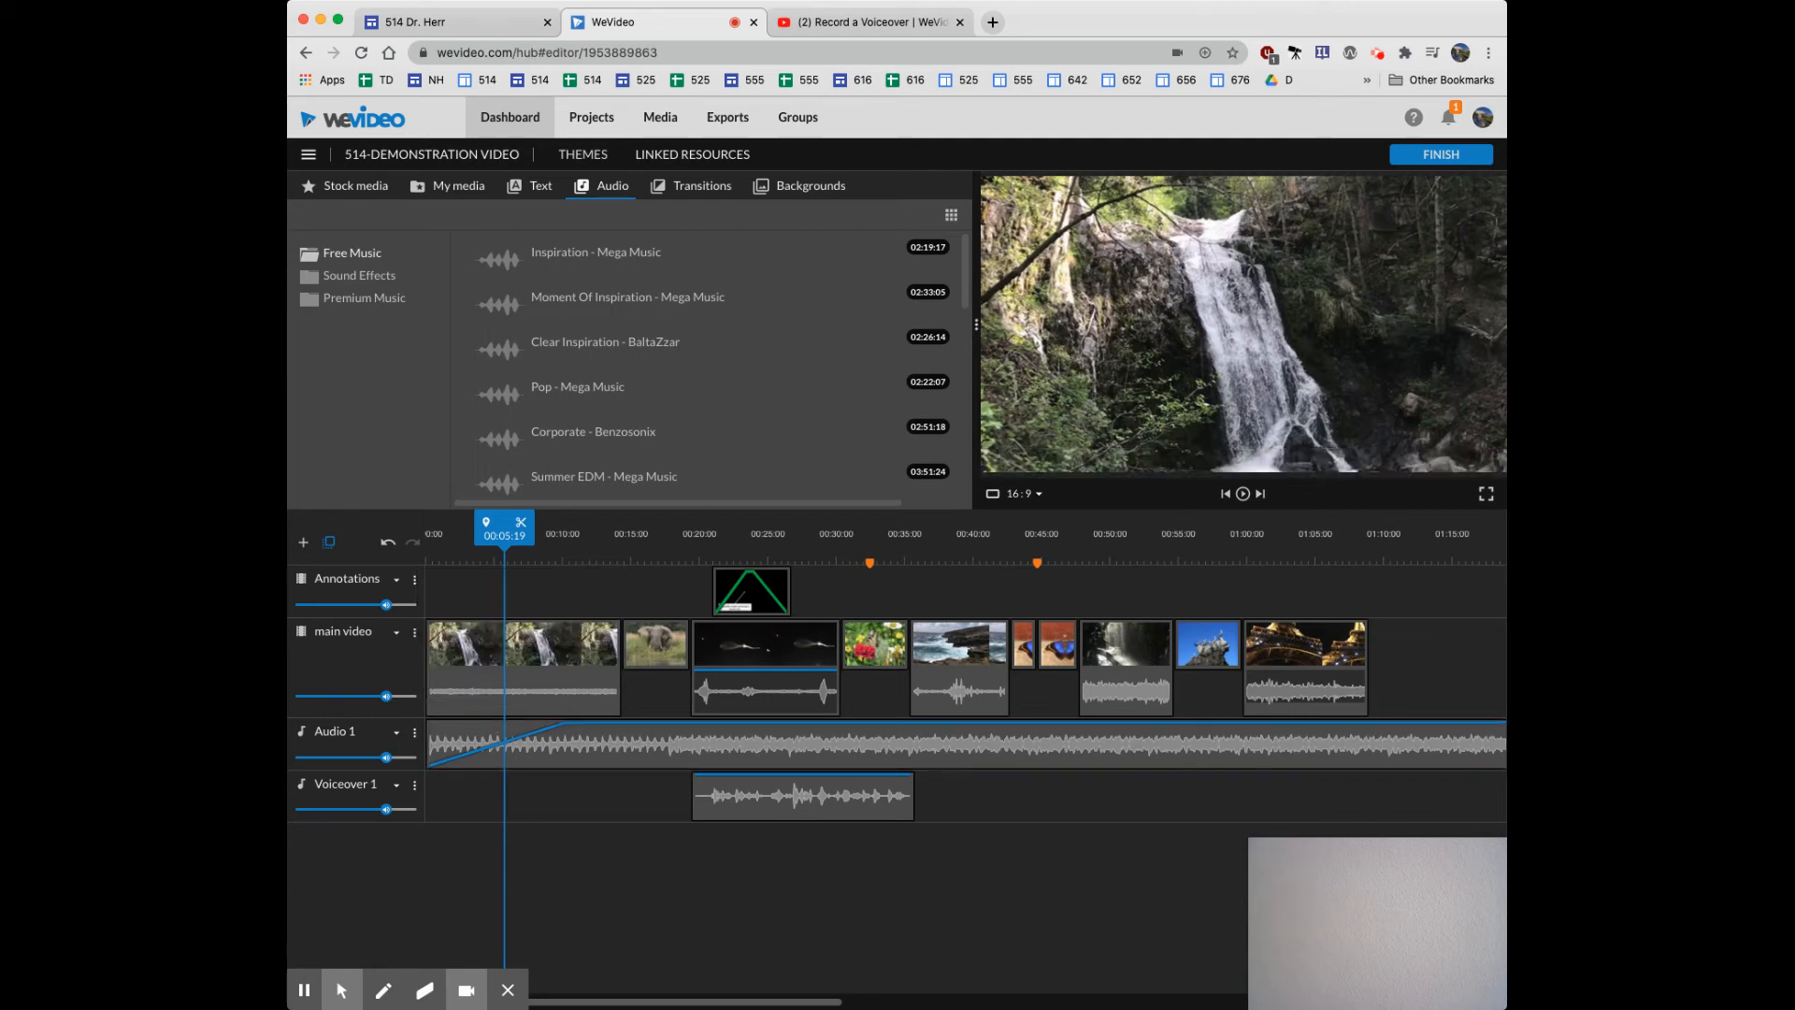
# Play the timeline from the start to check the music's fade-in, and view the options for adding a track.
pyautogui.moveTo(501, 552); pyautogui.dragTo(426, 552)
pyautogui.press('space')
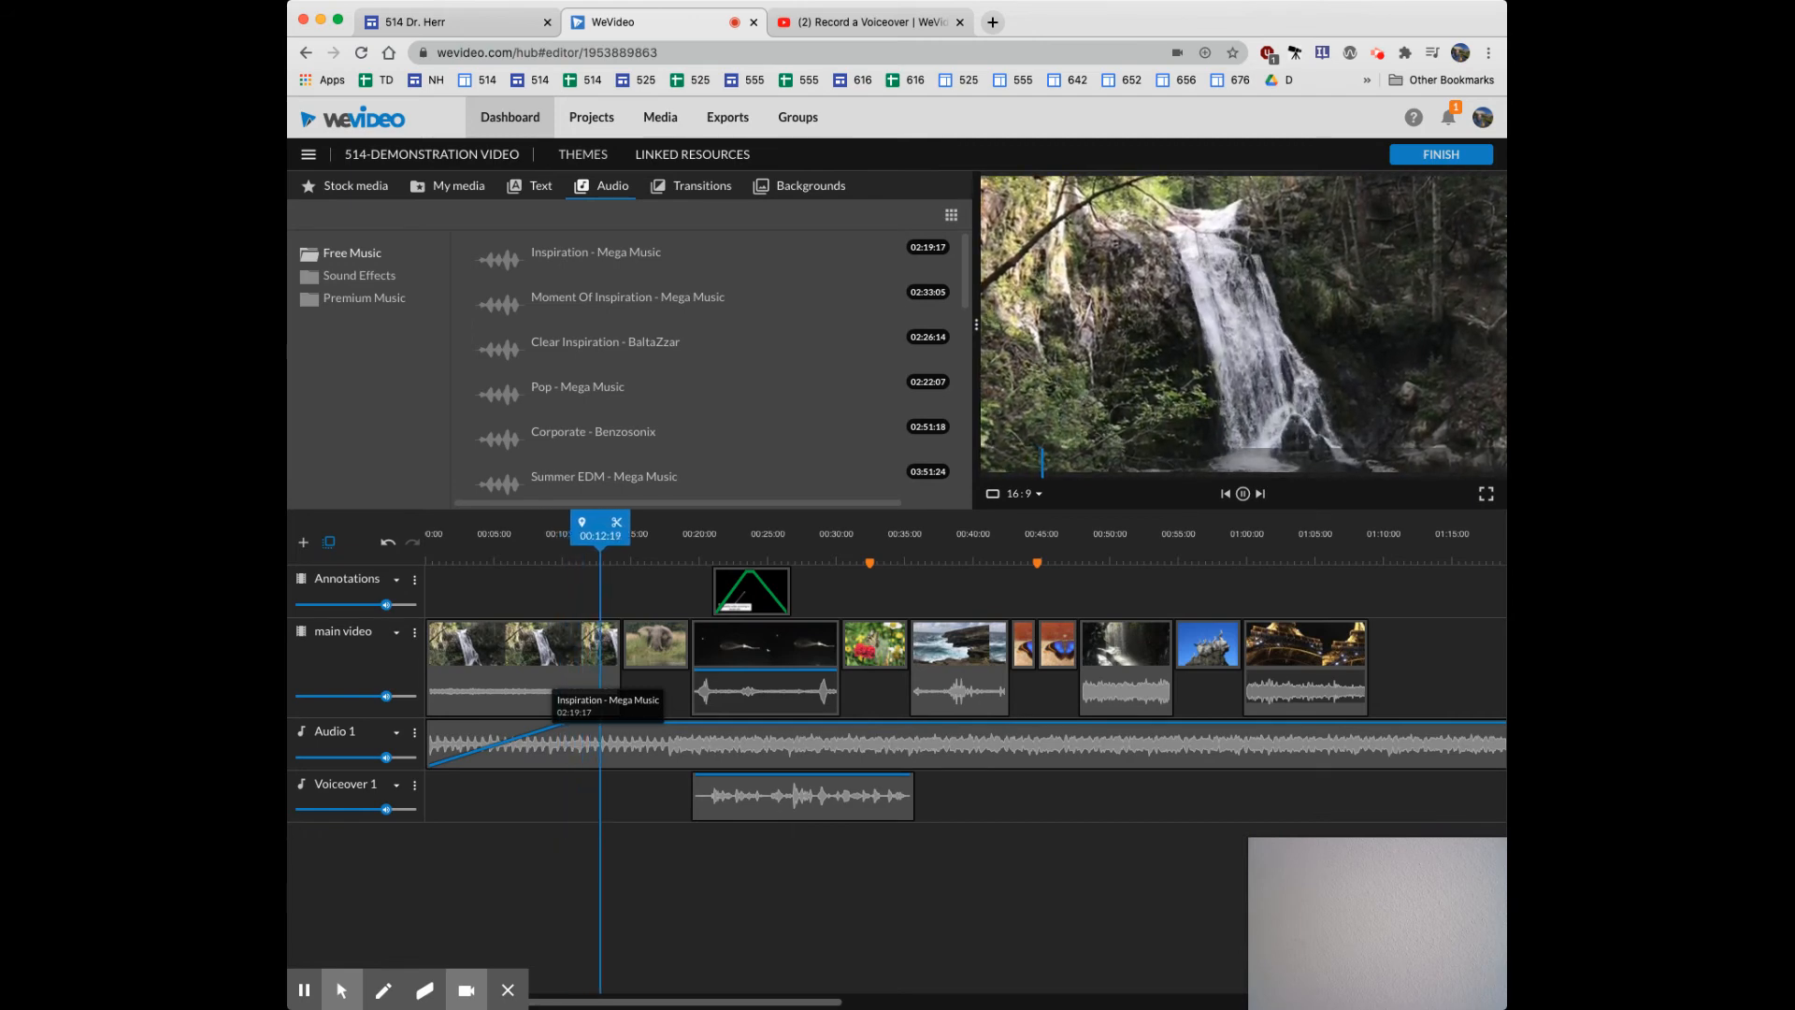
pyautogui.press('space')
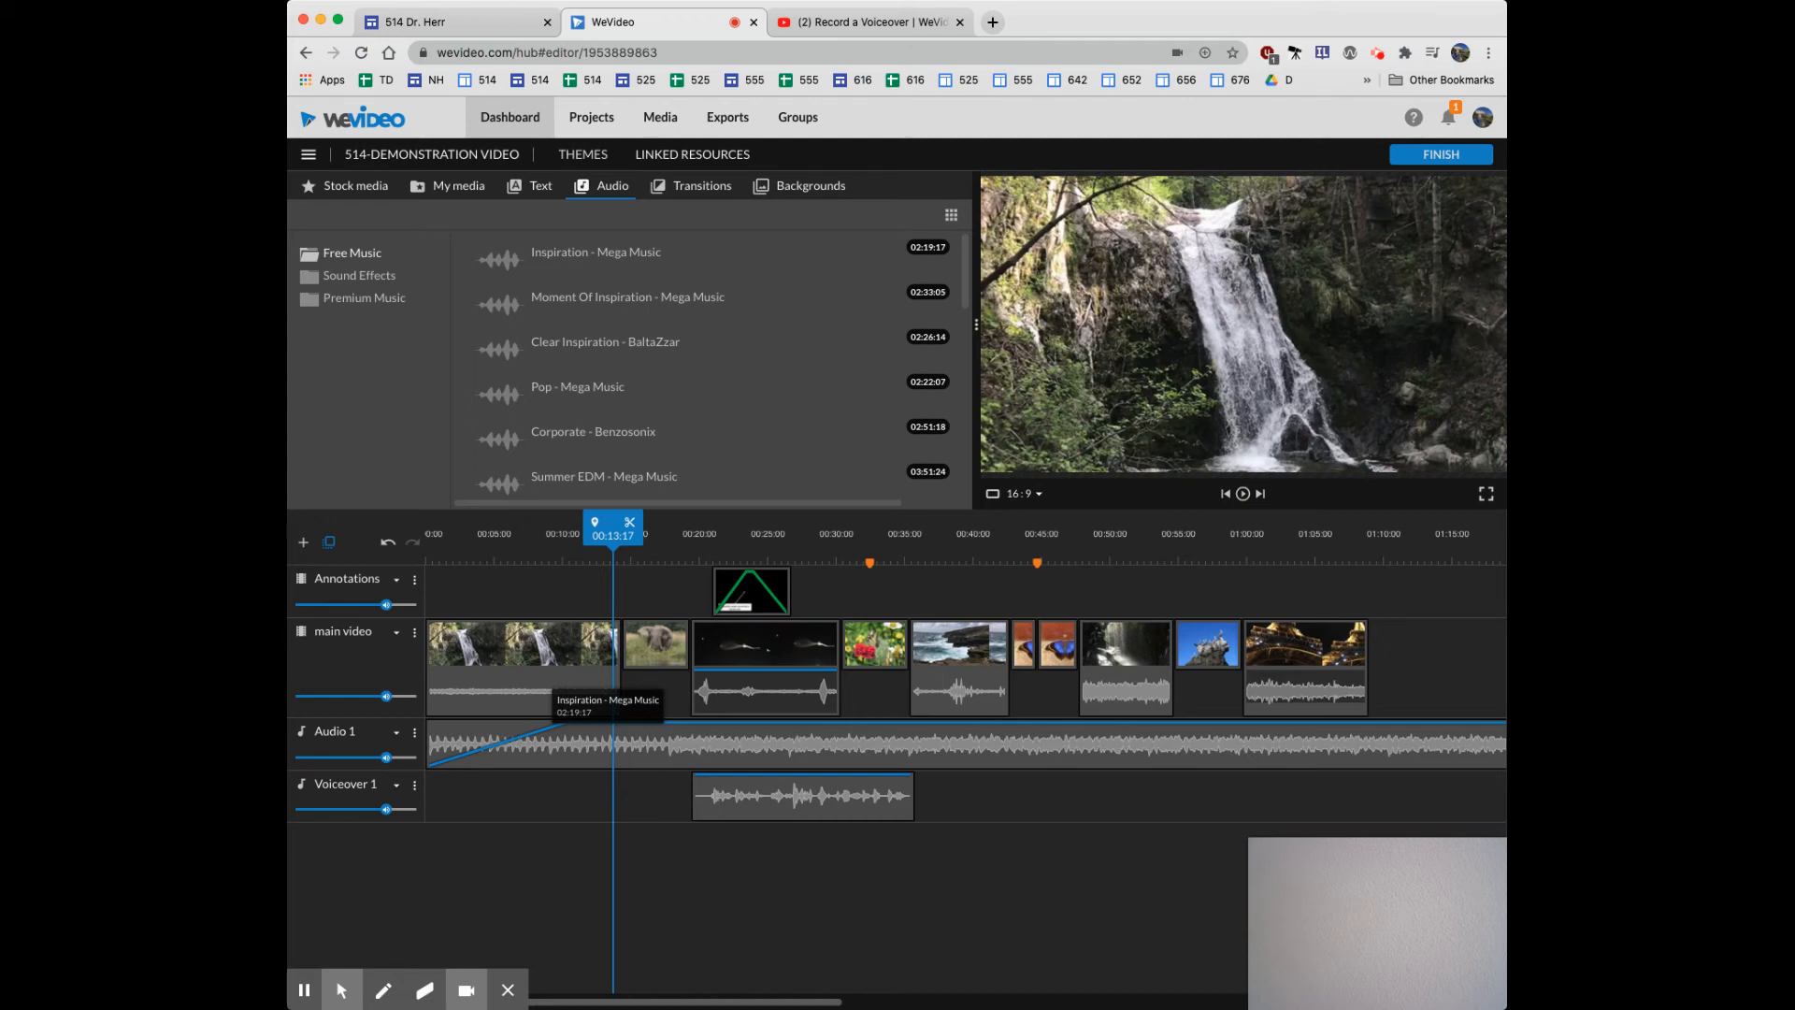
pyautogui.click(303, 542)
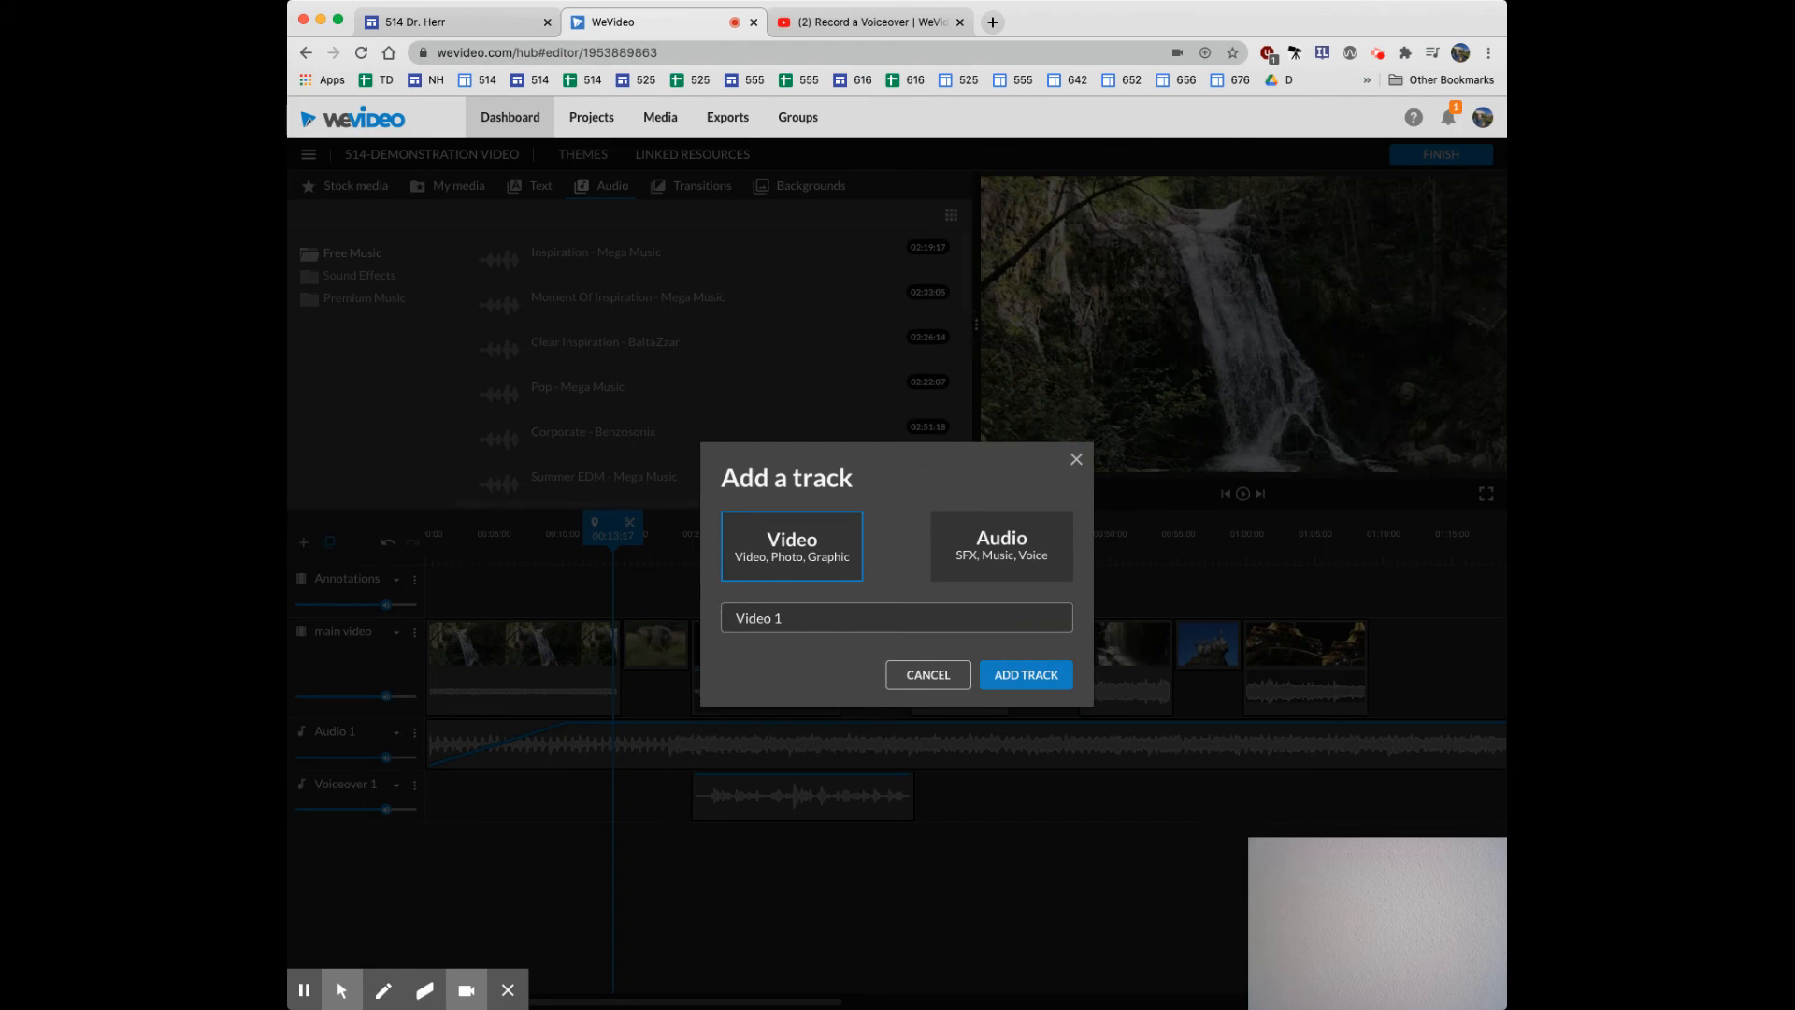
pyautogui.press('Escape')
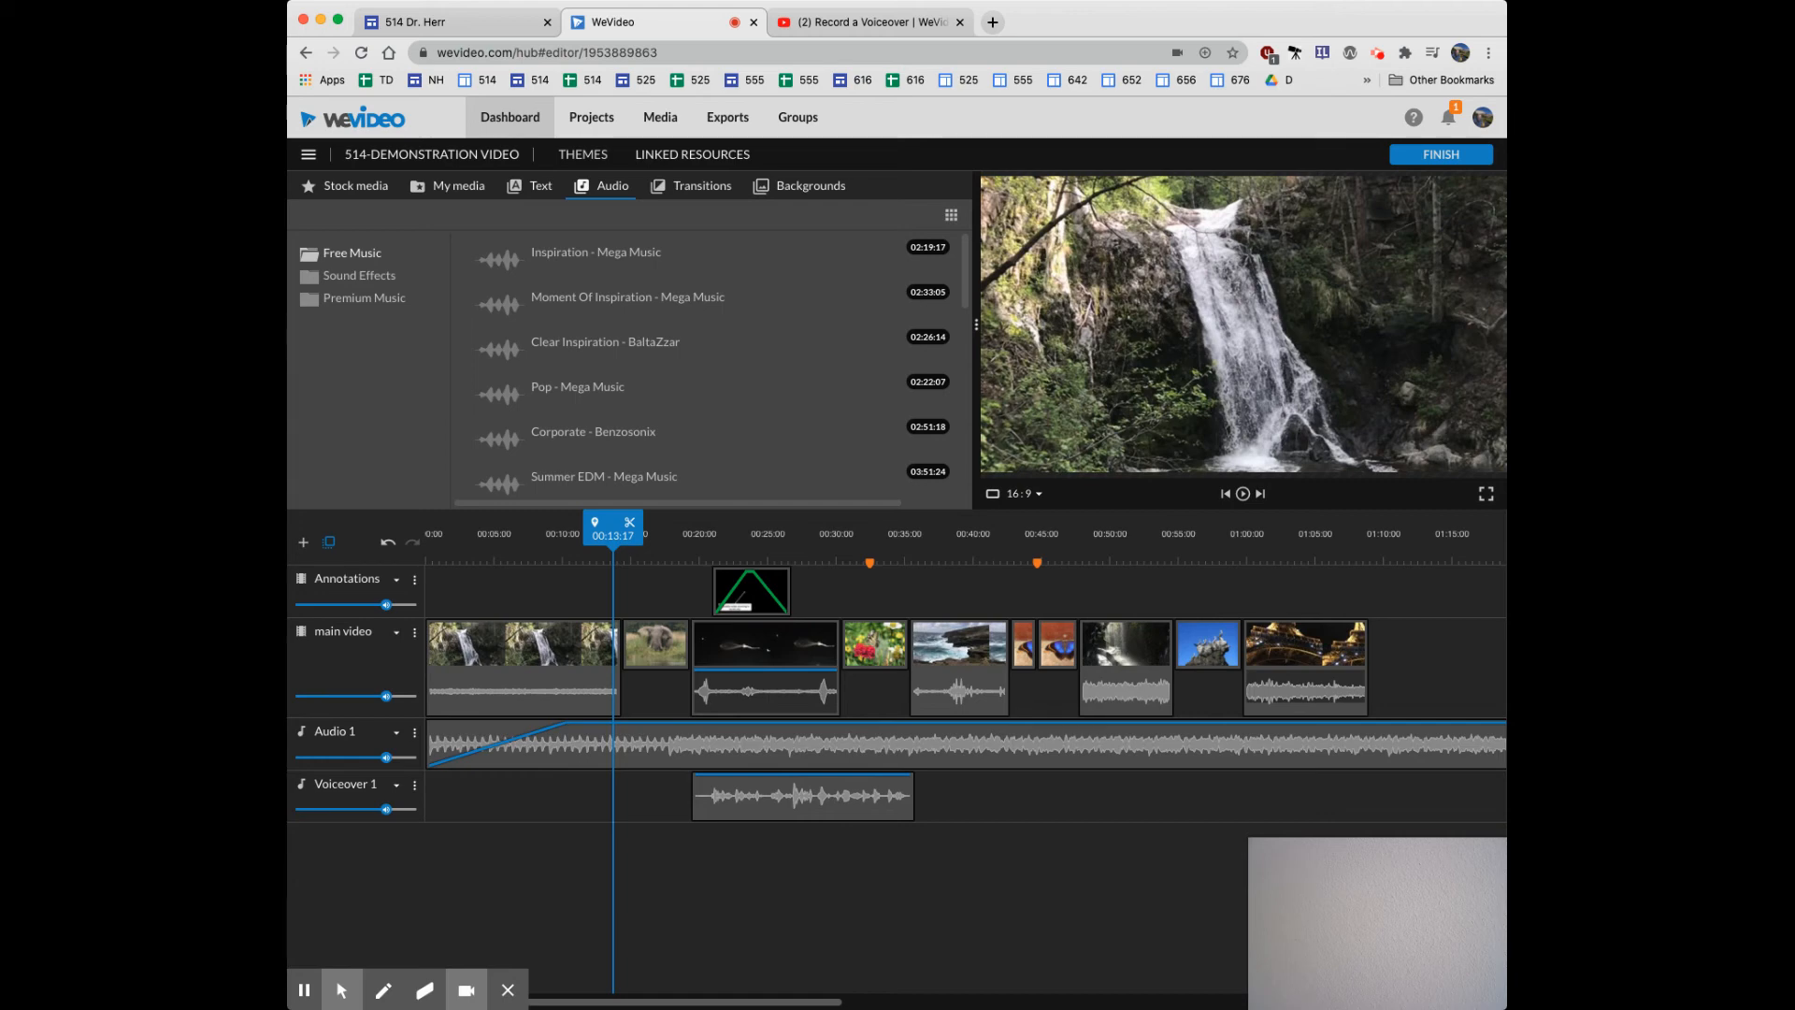
# Play the dark waterfall clip after the blue butterfly from 00:47:16 to hear its sound against the music.
pyautogui.click(1120, 645)
pyautogui.moveTo(1120, 529); pyautogui.dragTo(1078, 529)
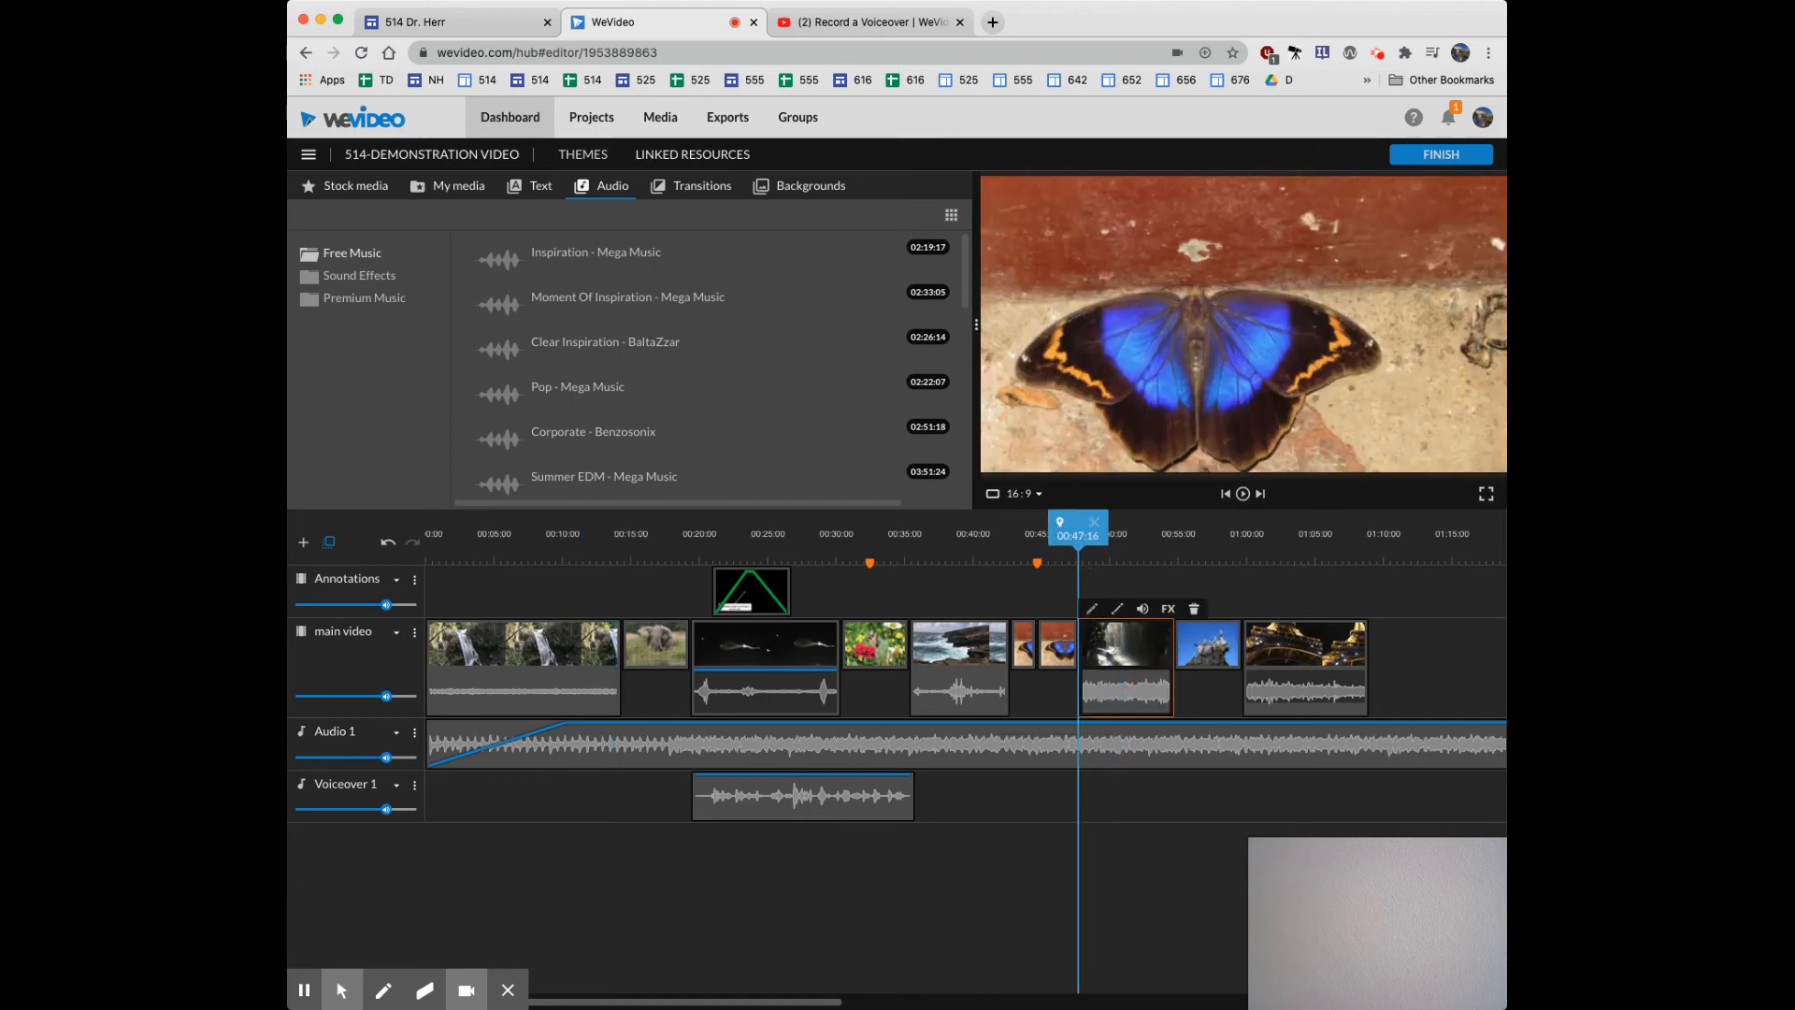
pyautogui.press('space')
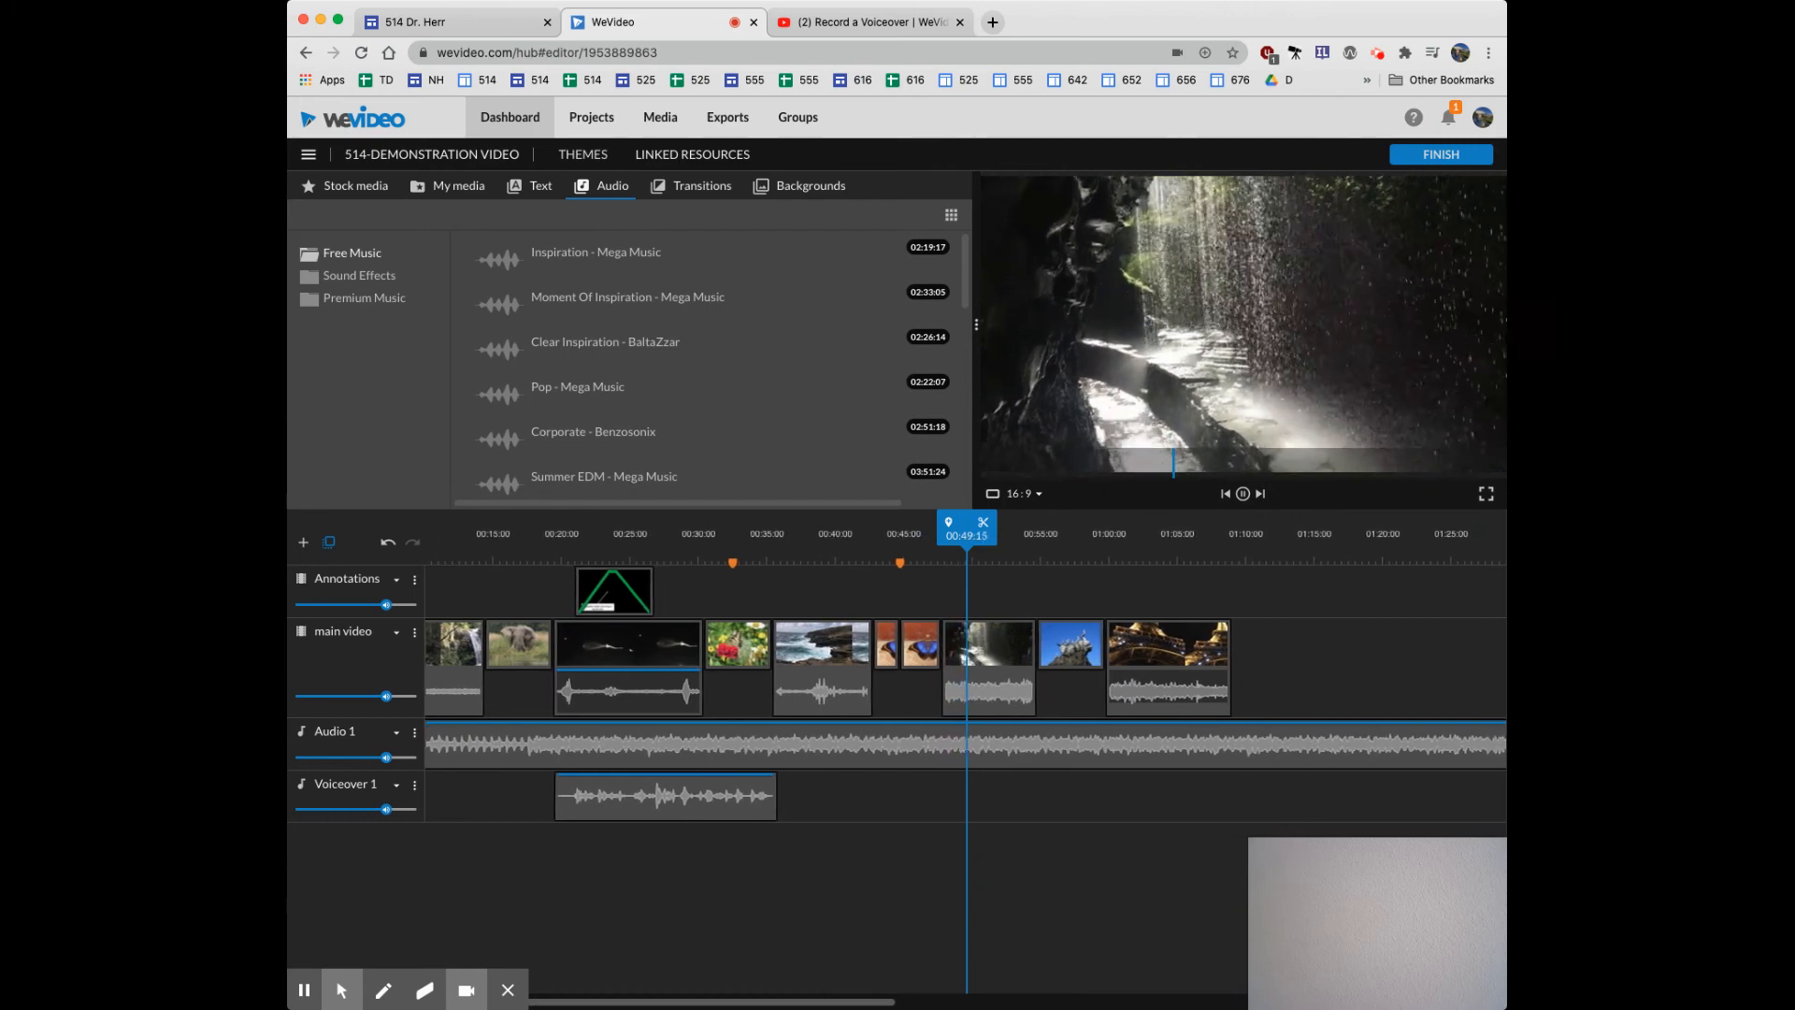
pyautogui.press('space')
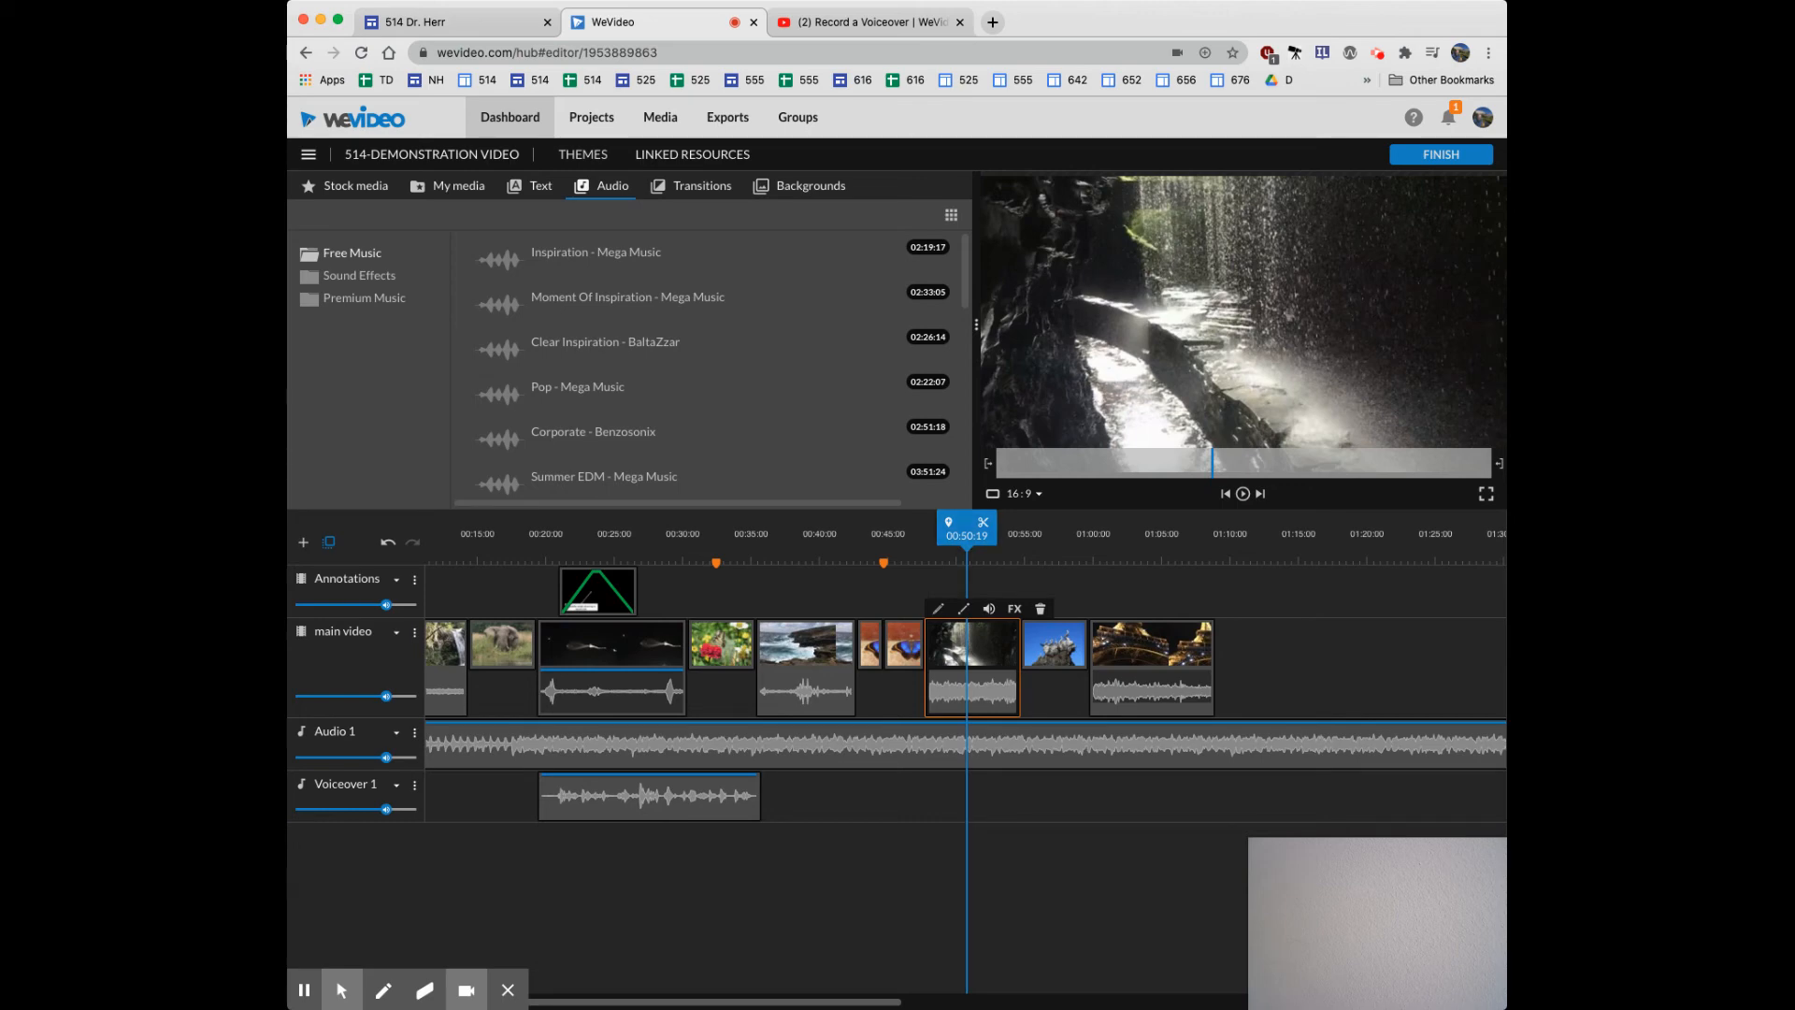
# Lower the dark waterfall clip's volume to about half and play the clip back from near its start.
pyautogui.click(990, 608)
pyautogui.moveTo(1101, 562)
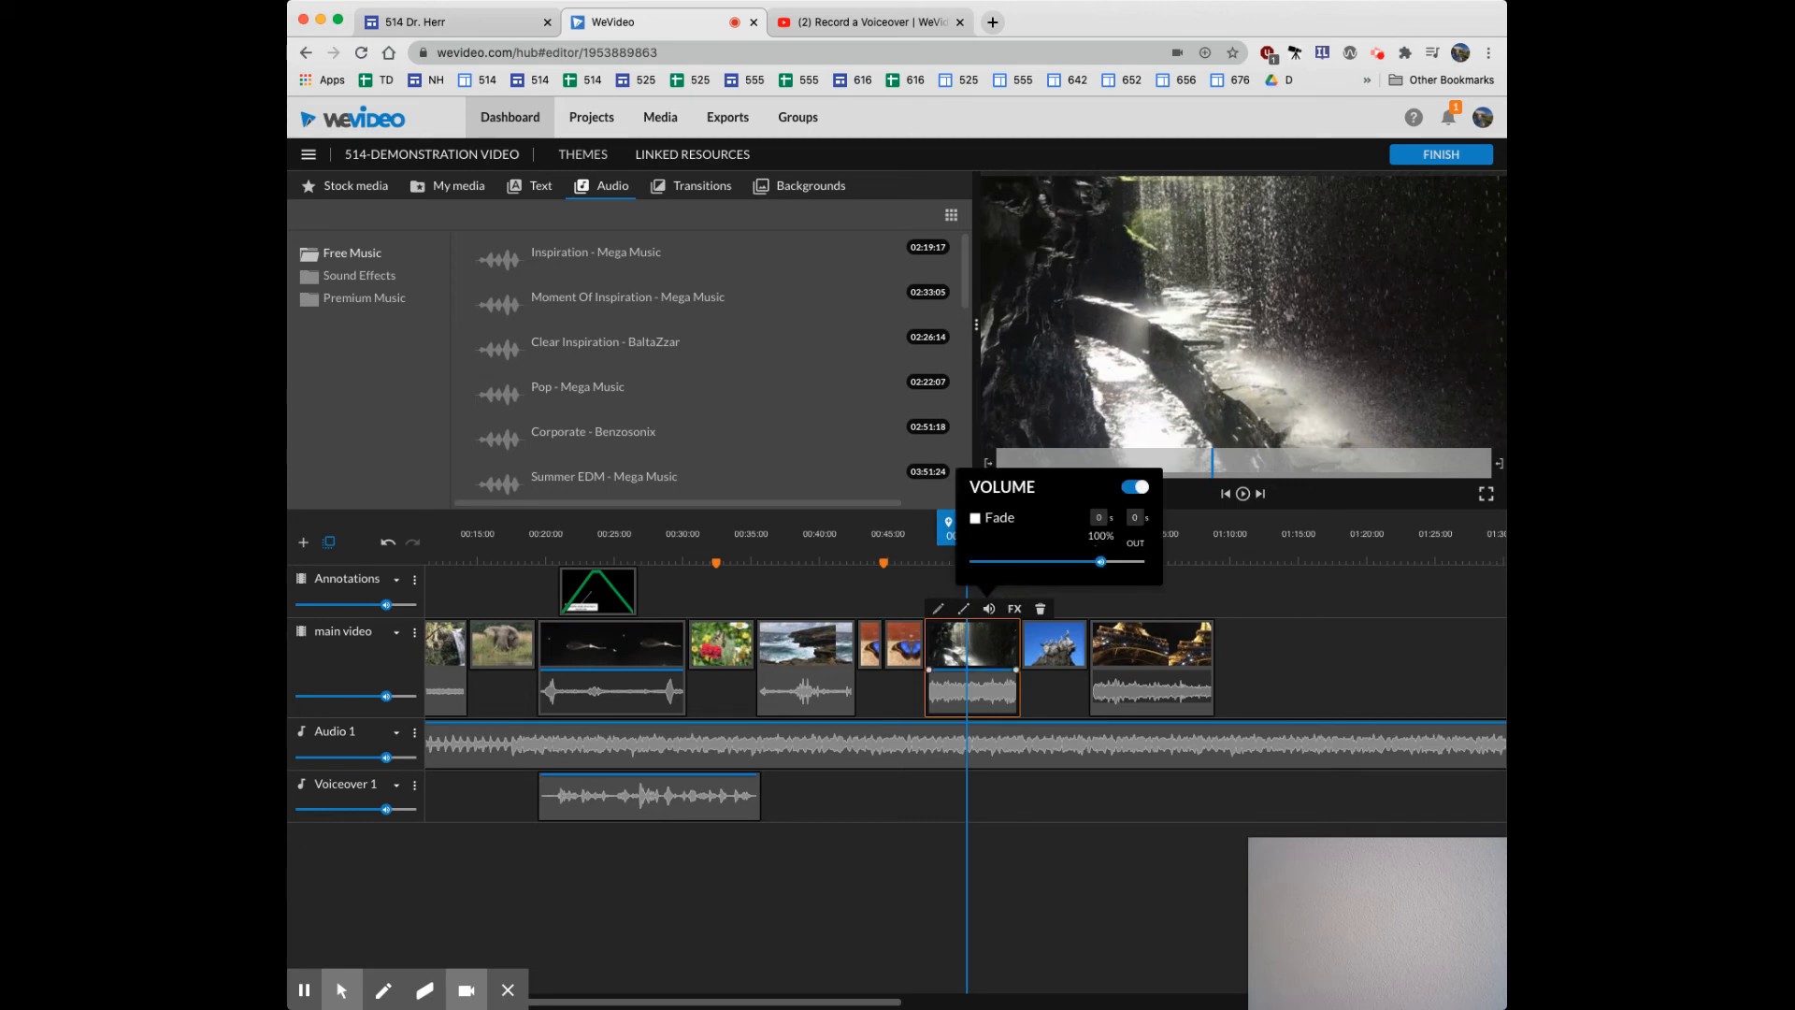
pyautogui.moveTo(1100, 562)
pyautogui.mouseDown()
pyautogui.moveTo(1011, 562)
pyautogui.moveTo(1035, 561)
pyautogui.mouseUp()
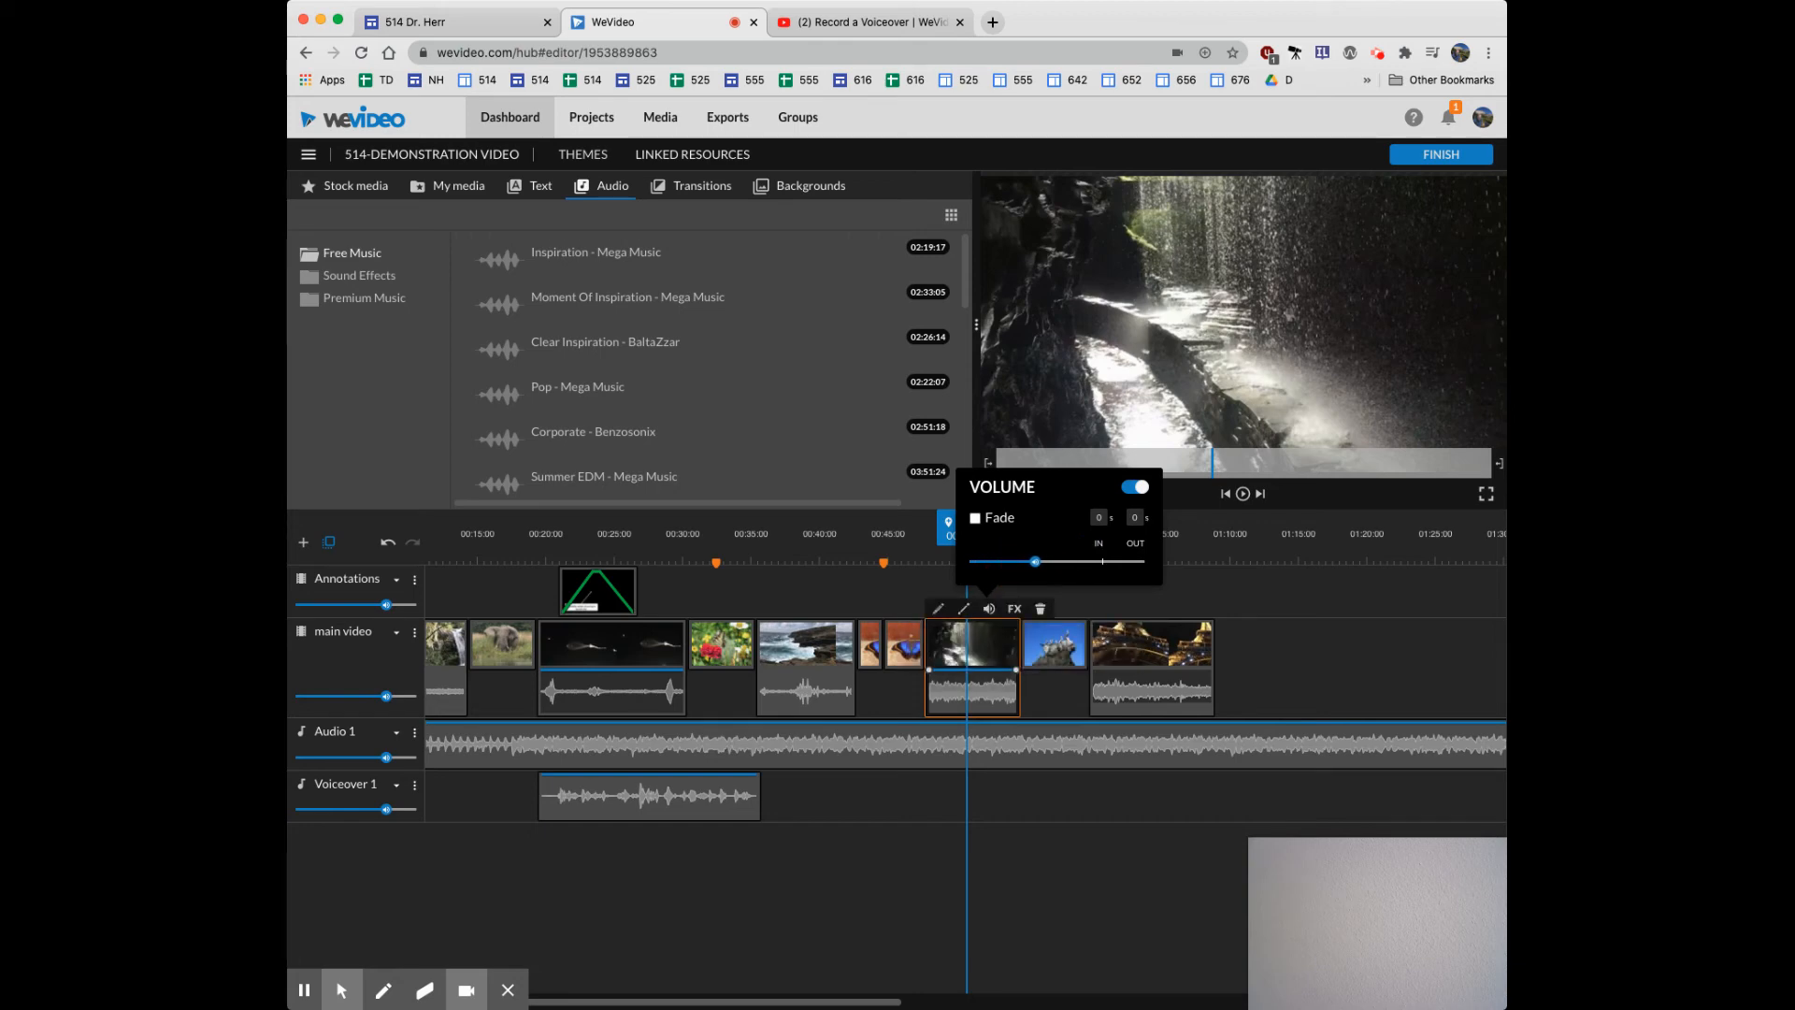
pyautogui.moveTo(964, 532); pyautogui.dragTo(923, 536)
pyautogui.press('space')
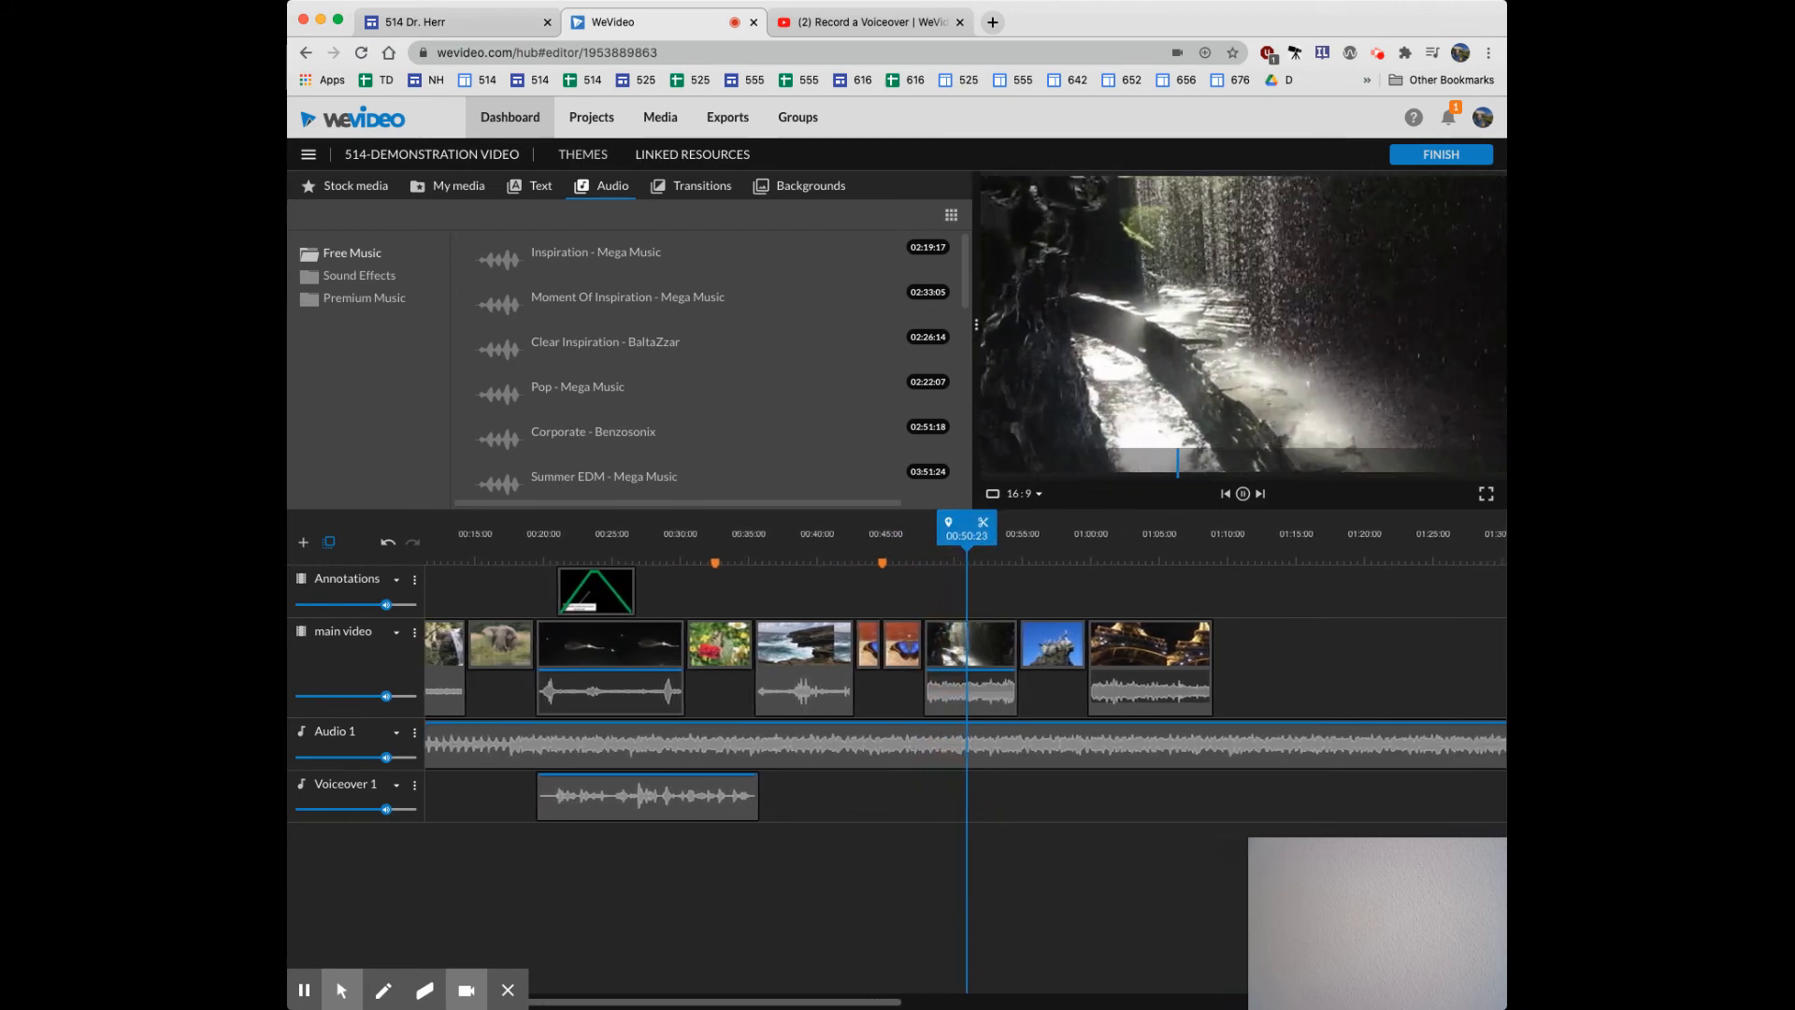
pyautogui.press('space')
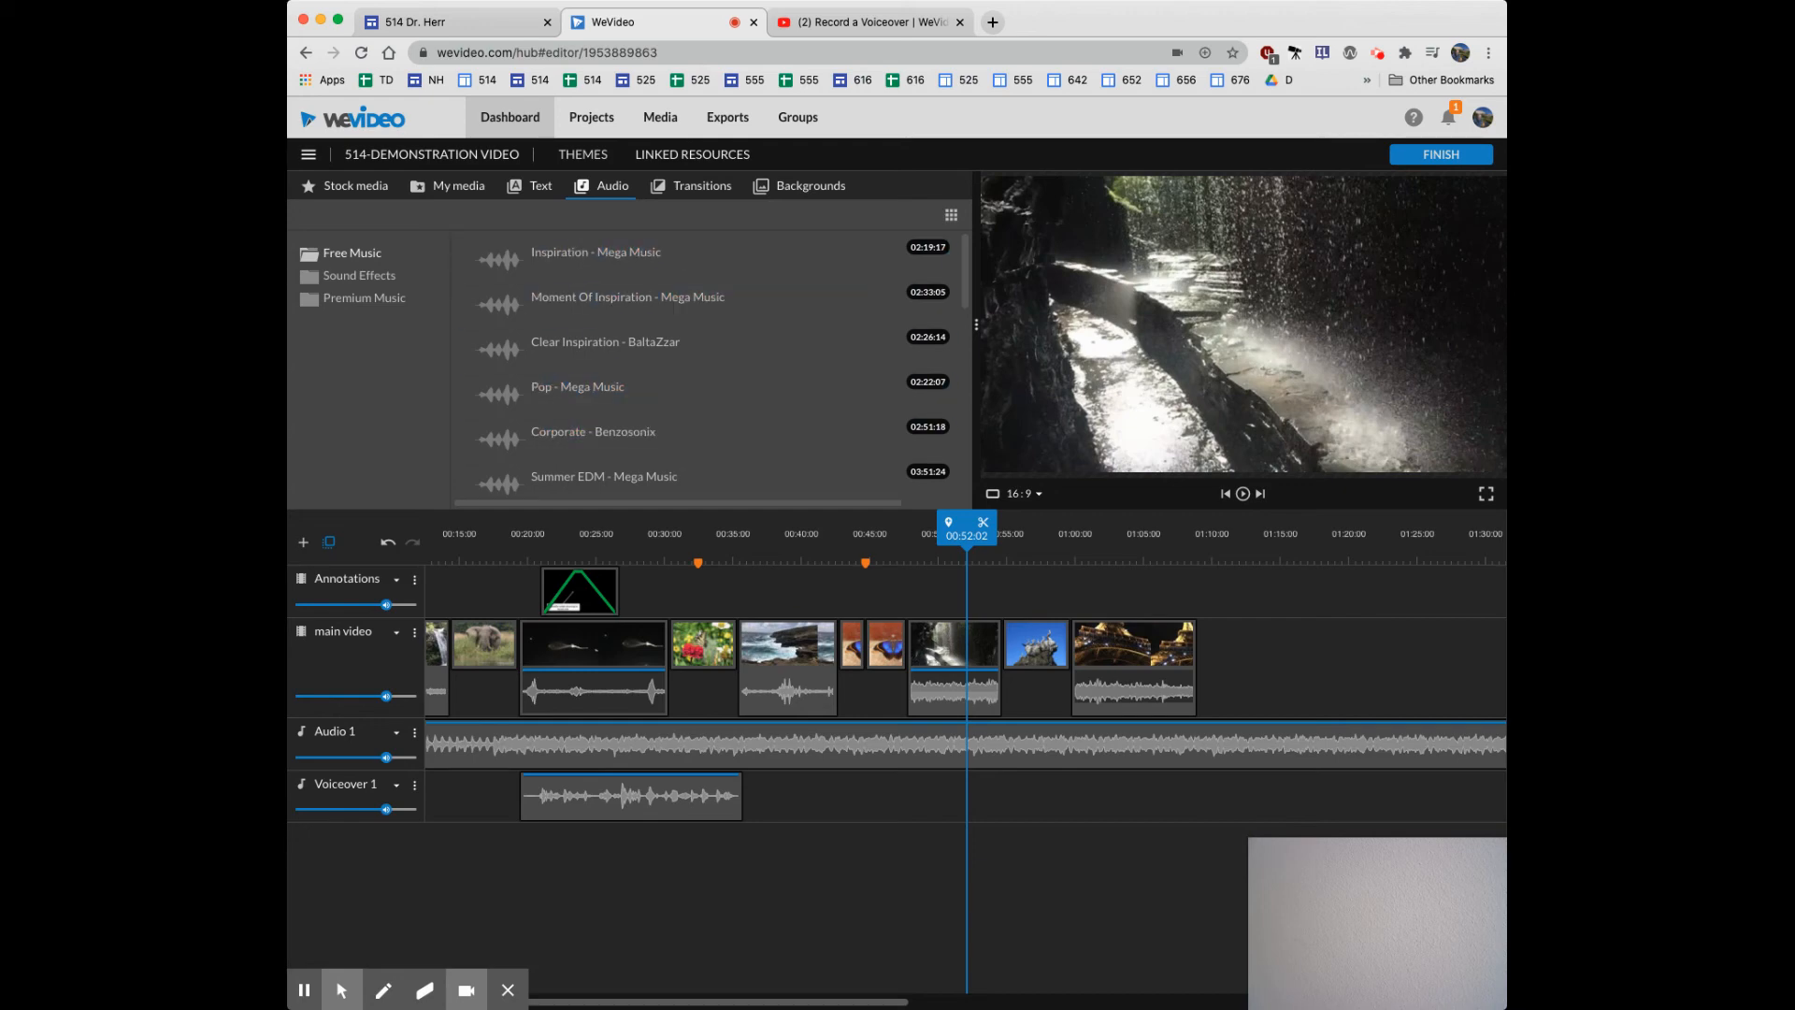
# Add the Trailer - the Cut motion title to the Annotations track at about 00:01:19, above the opening waterfall clip.
pyautogui.click(531, 185)
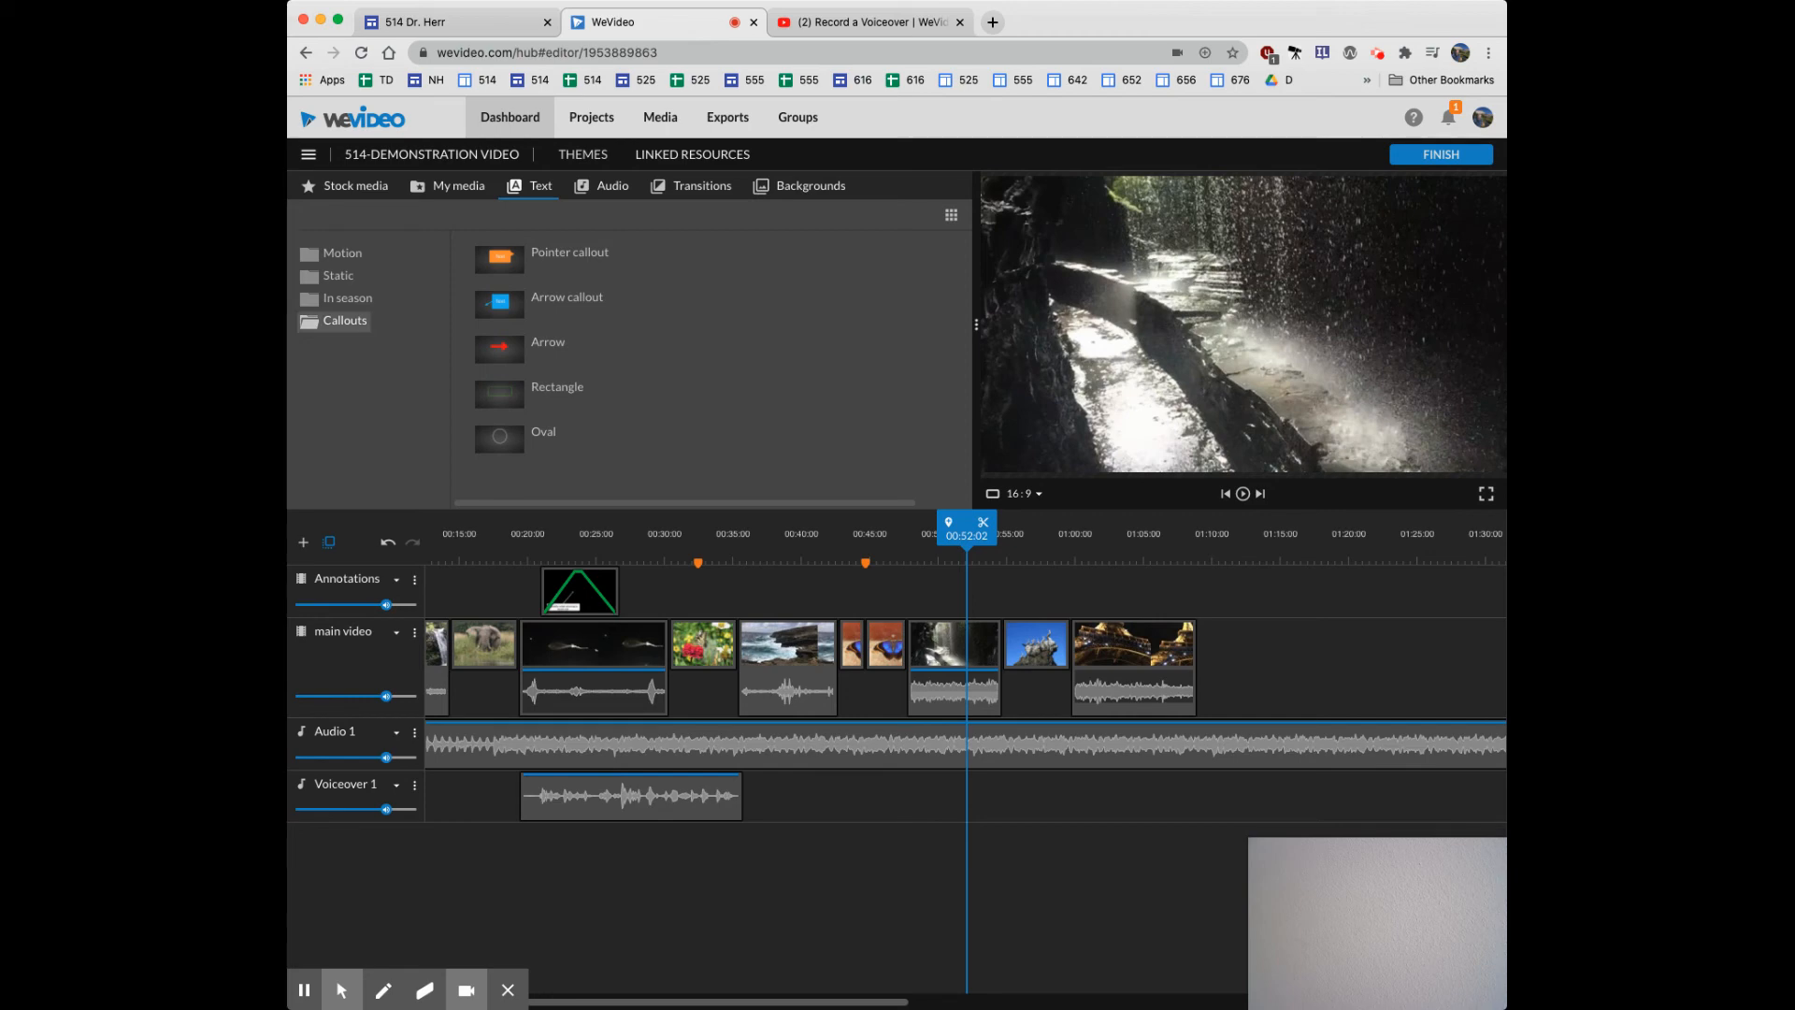
pyautogui.click(342, 252)
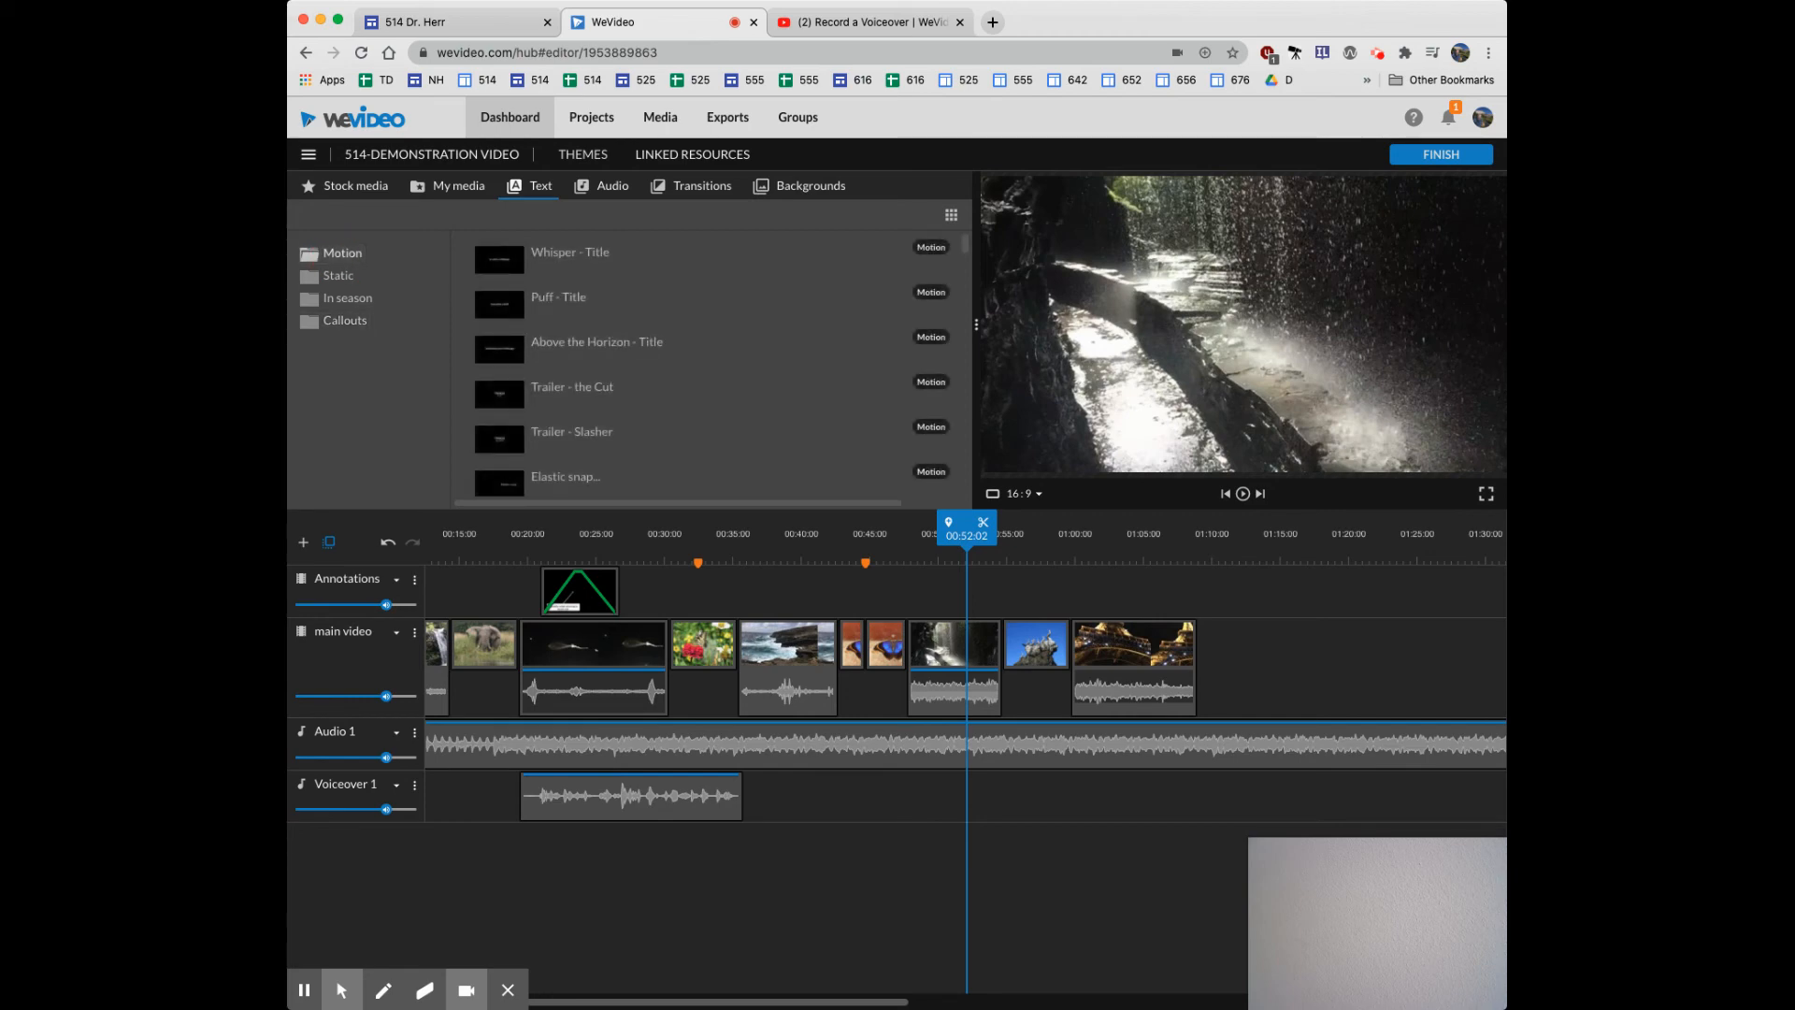
pyautogui.moveTo(966, 528); pyautogui.dragTo(303, 580)
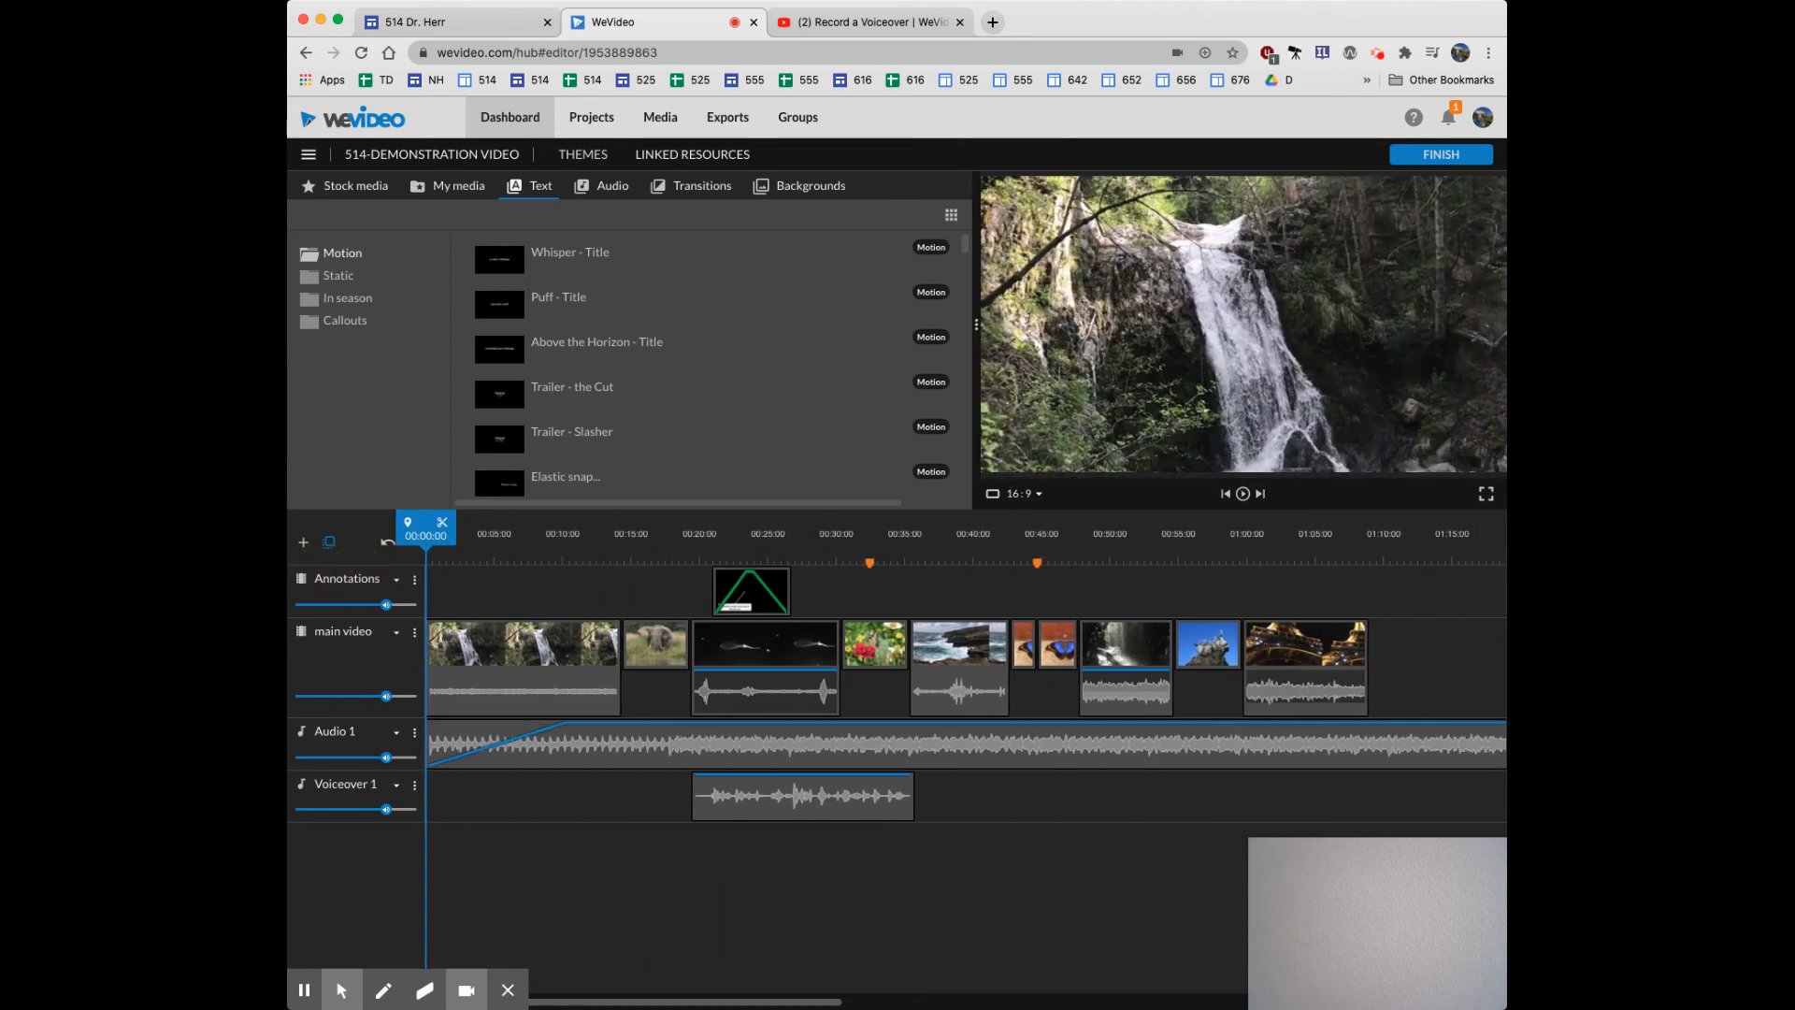
pyautogui.click(561, 260)
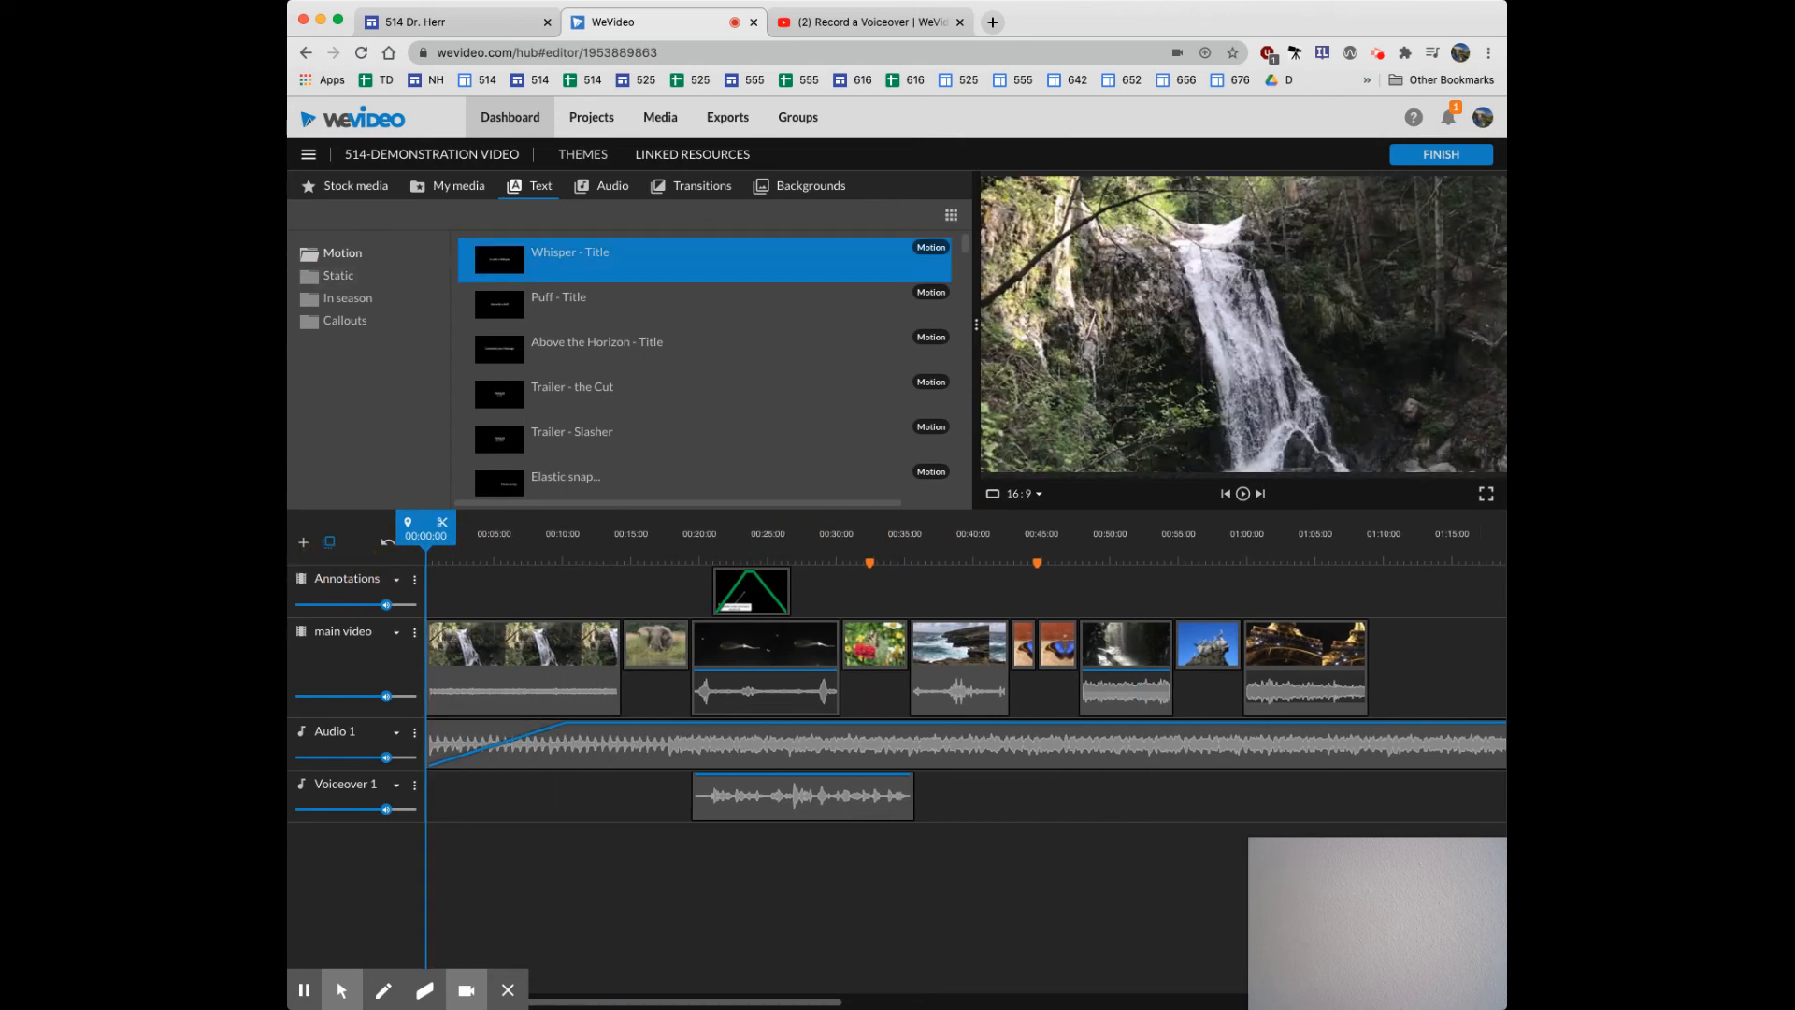
pyautogui.scroll(-2, 701, 346)
pyautogui.scroll(-1, 701, 345)
pyautogui.moveTo(542, 285)
pyautogui.mouseDown()
pyautogui.moveTo(520, 308)
pyautogui.moveTo(503, 603)
pyautogui.moveTo(465, 600)
pyautogui.mouseUp()
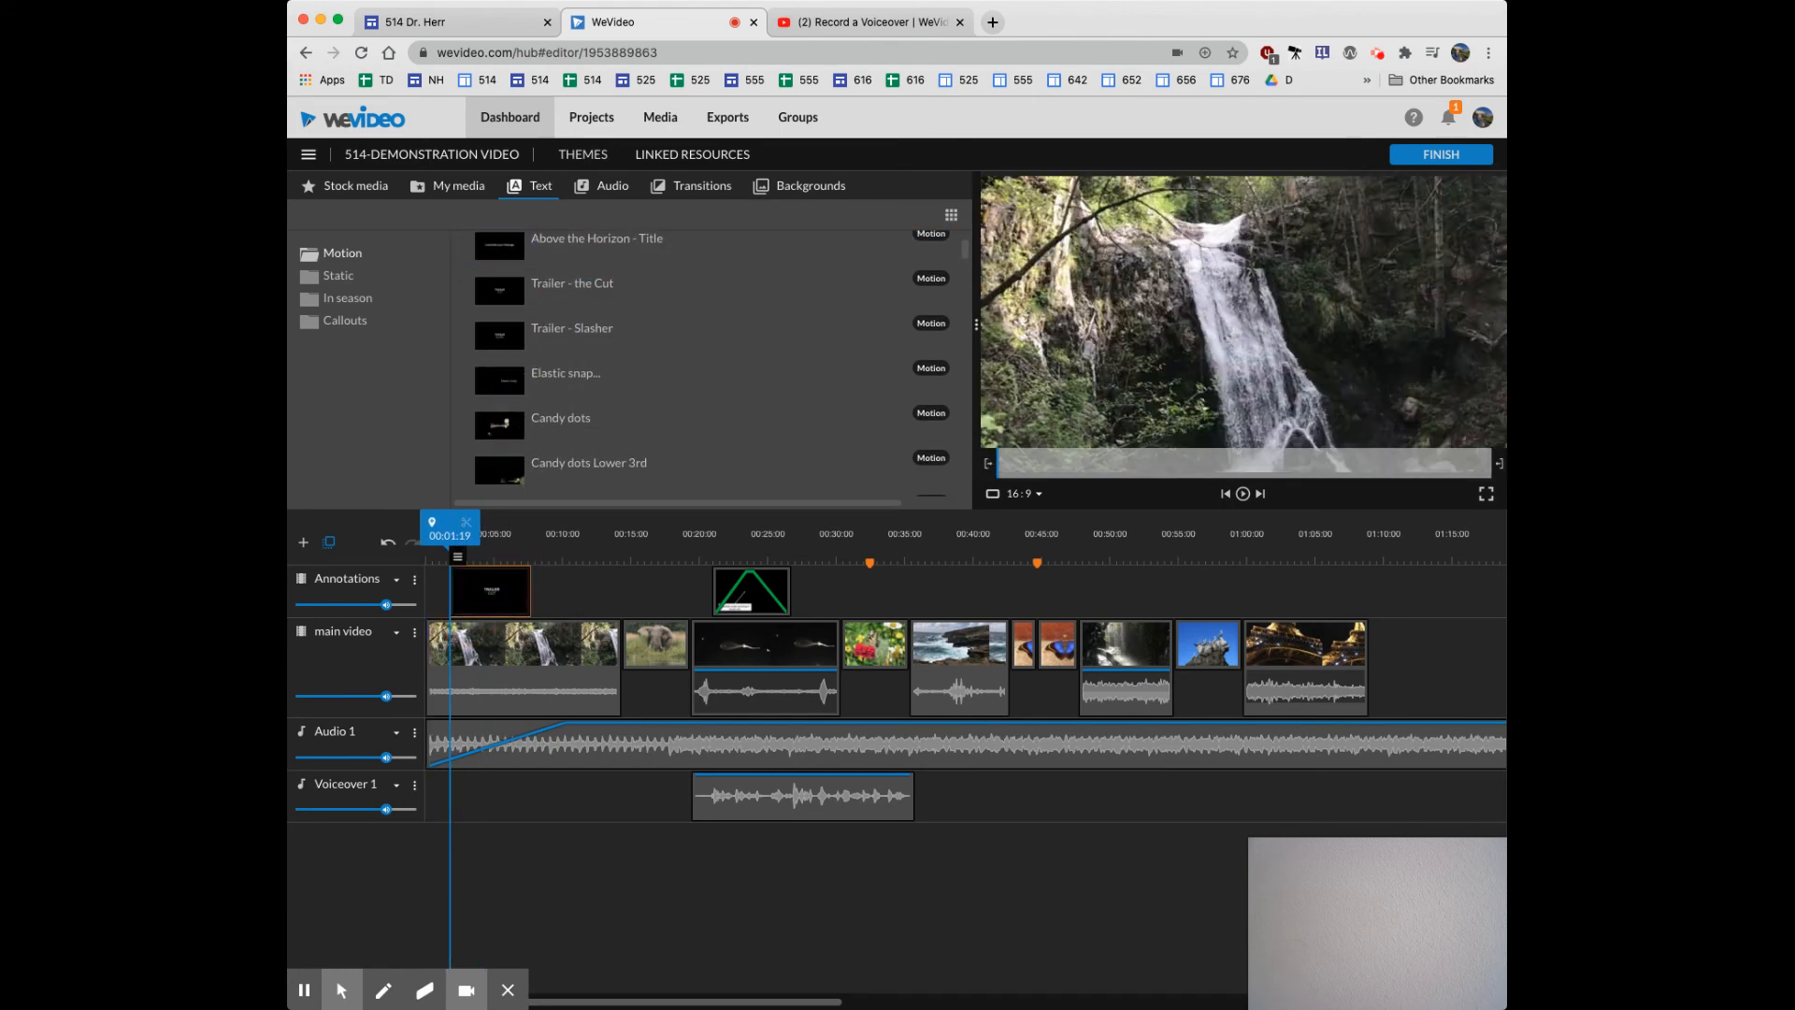
# Open the opening title for editing and set its bold first line to "Waterfall near Buckhorn Flats".
pyautogui.doubleClick(478, 587)
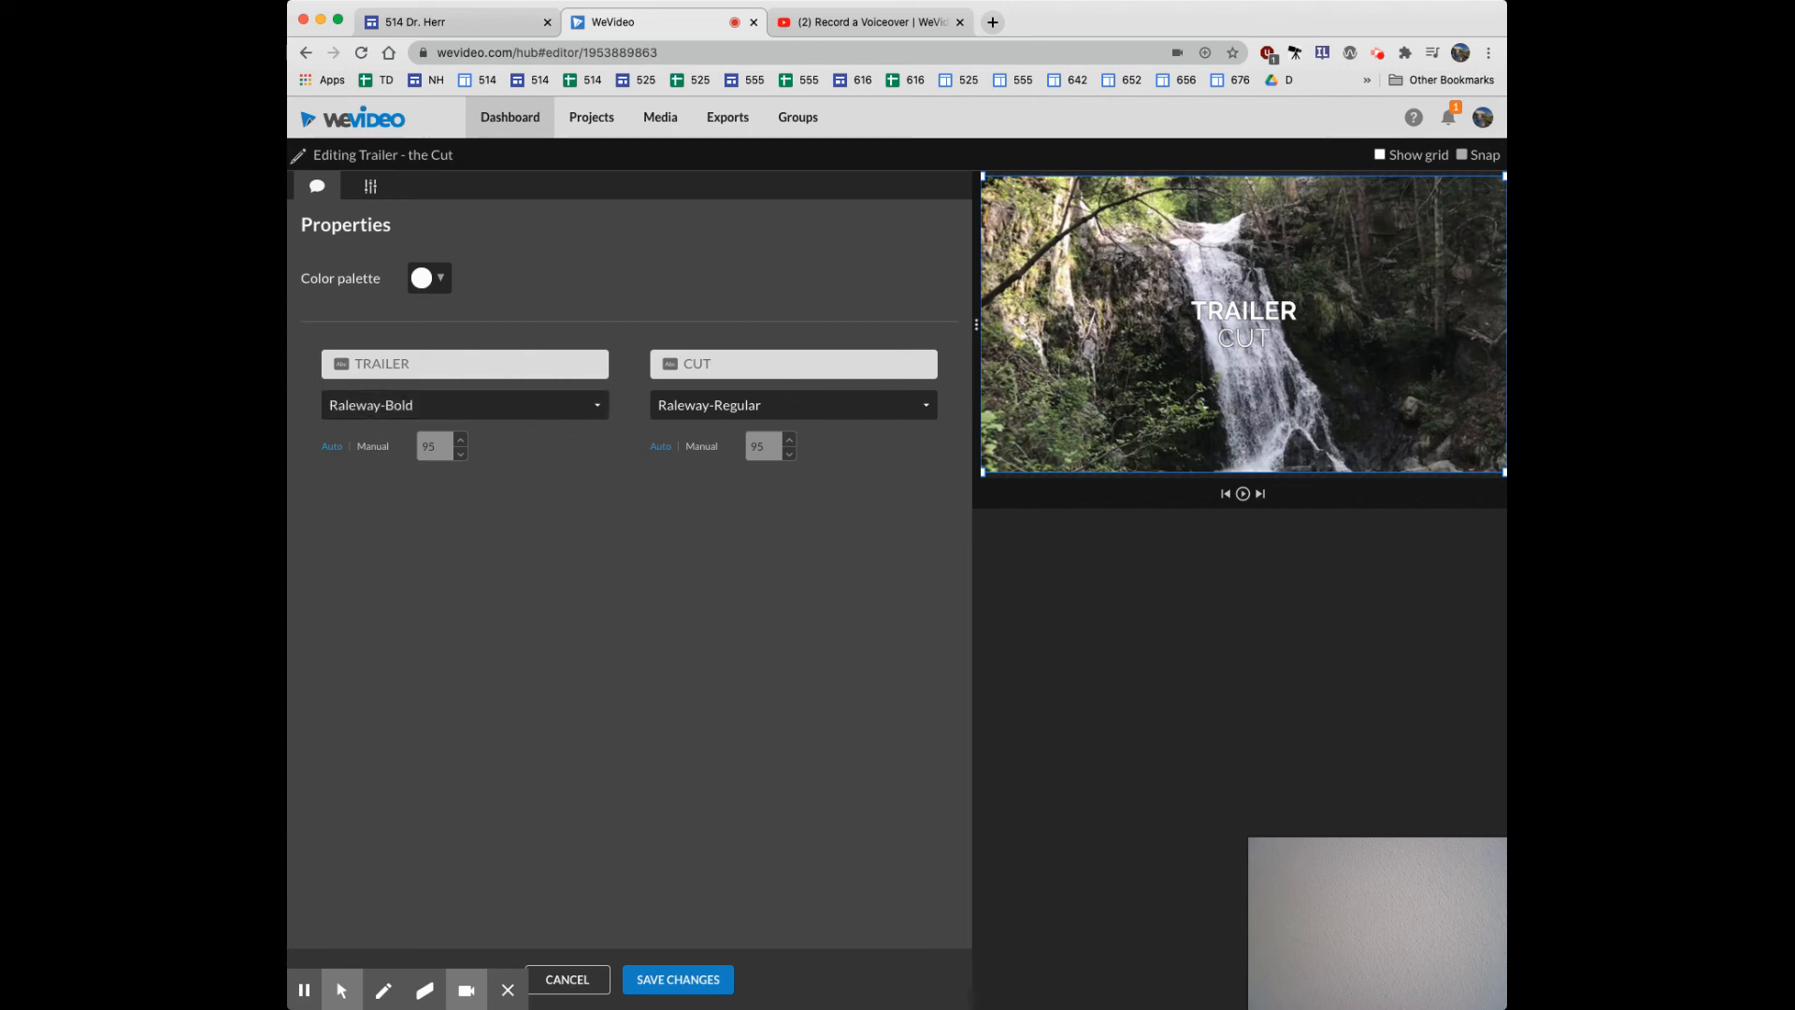
pyautogui.click(371, 186)
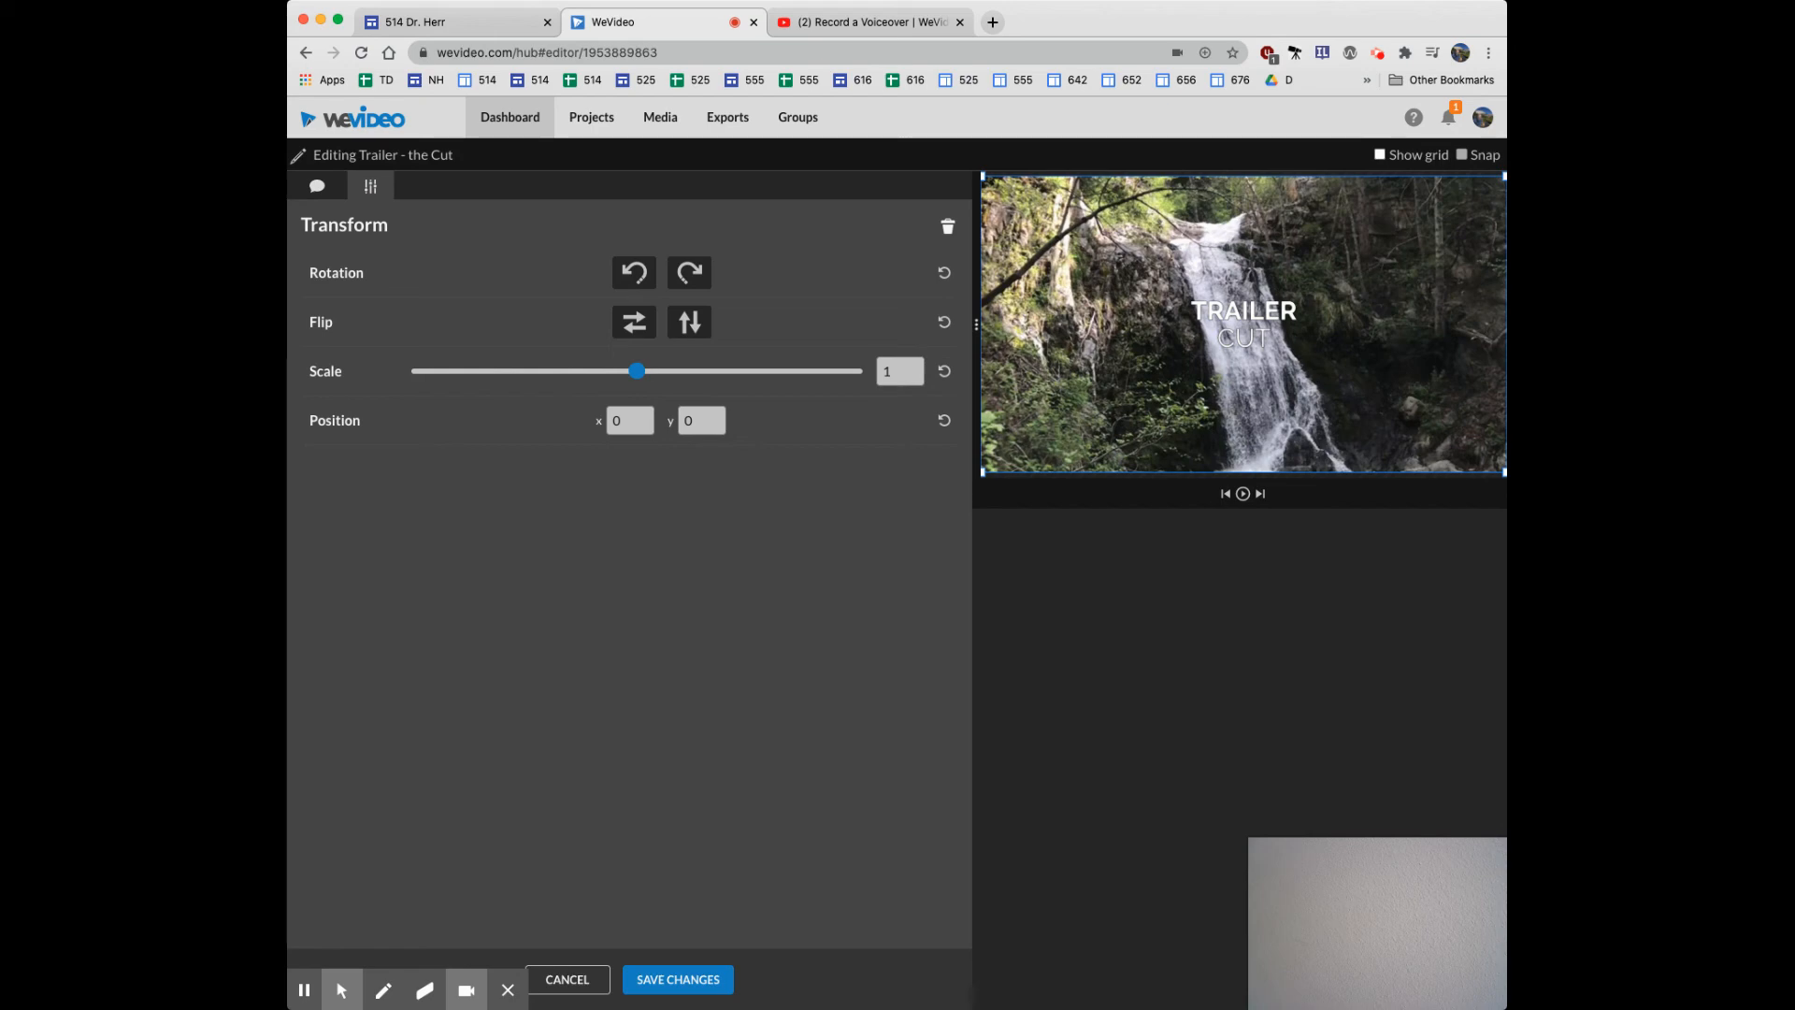
pyautogui.click(317, 186)
pyautogui.doubleClick(374, 363)
pyautogui.press('BackSpace')
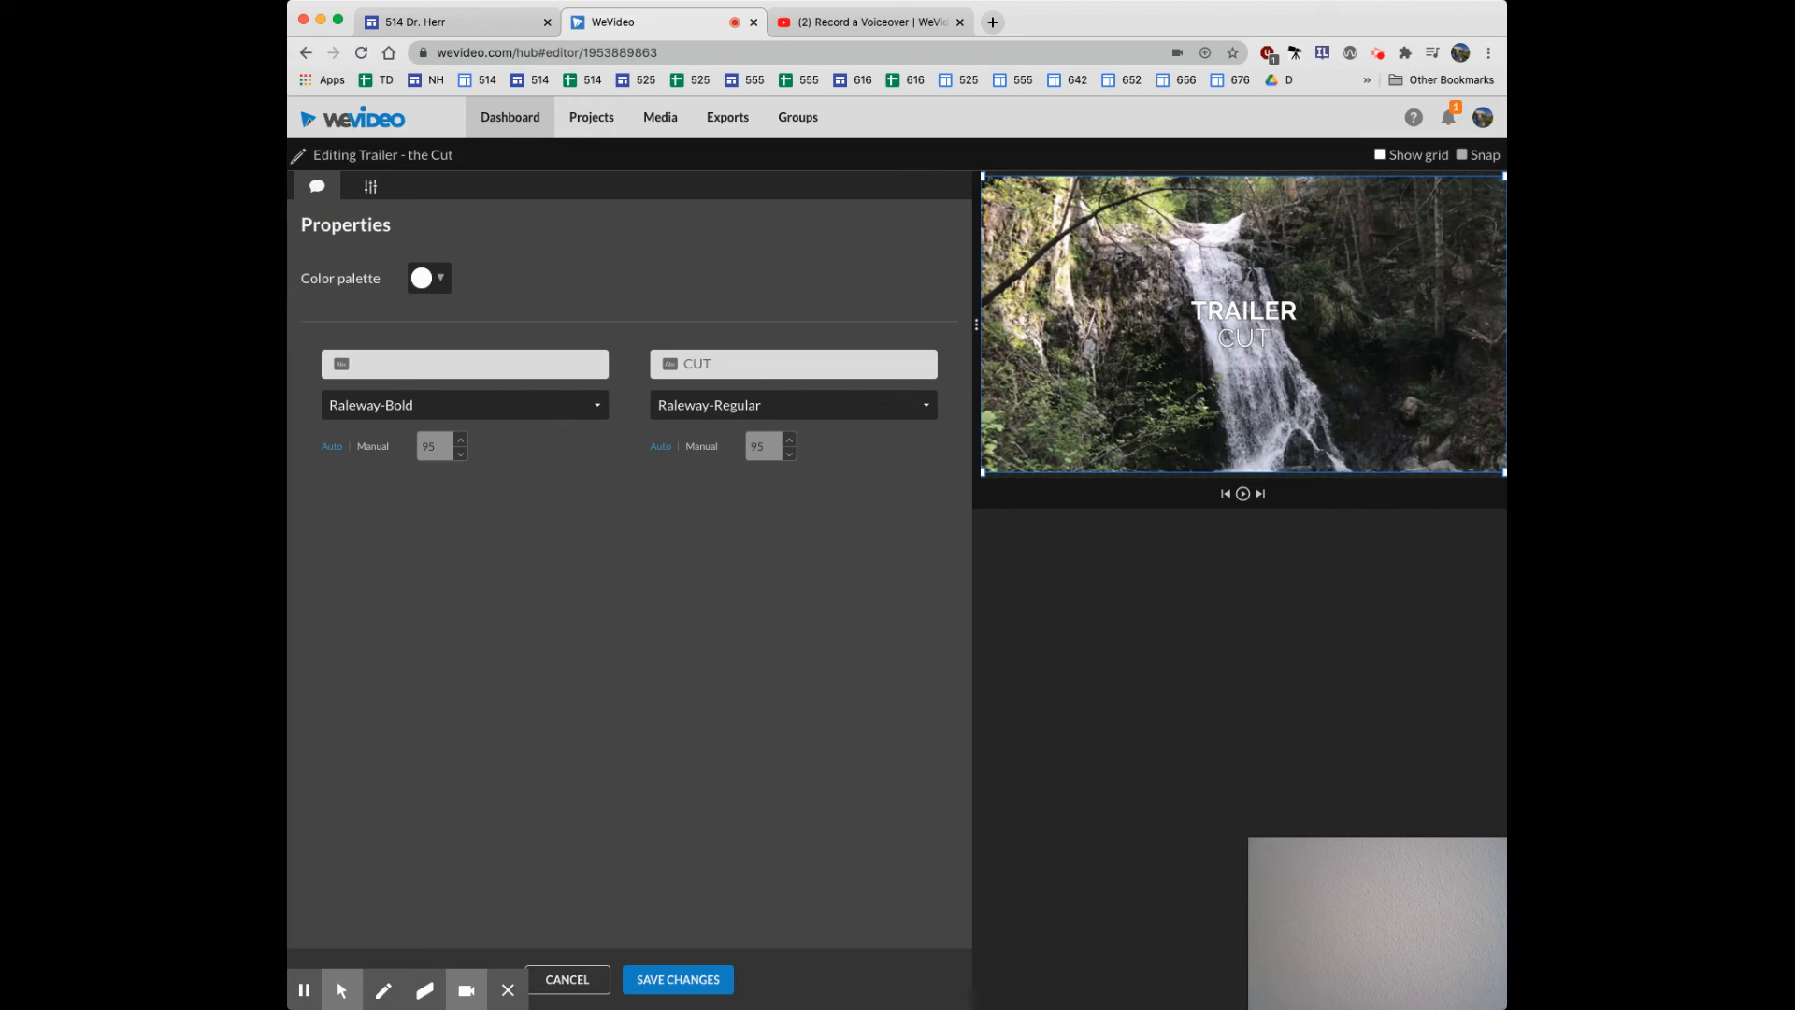
pyautogui.write('Waterfall near')
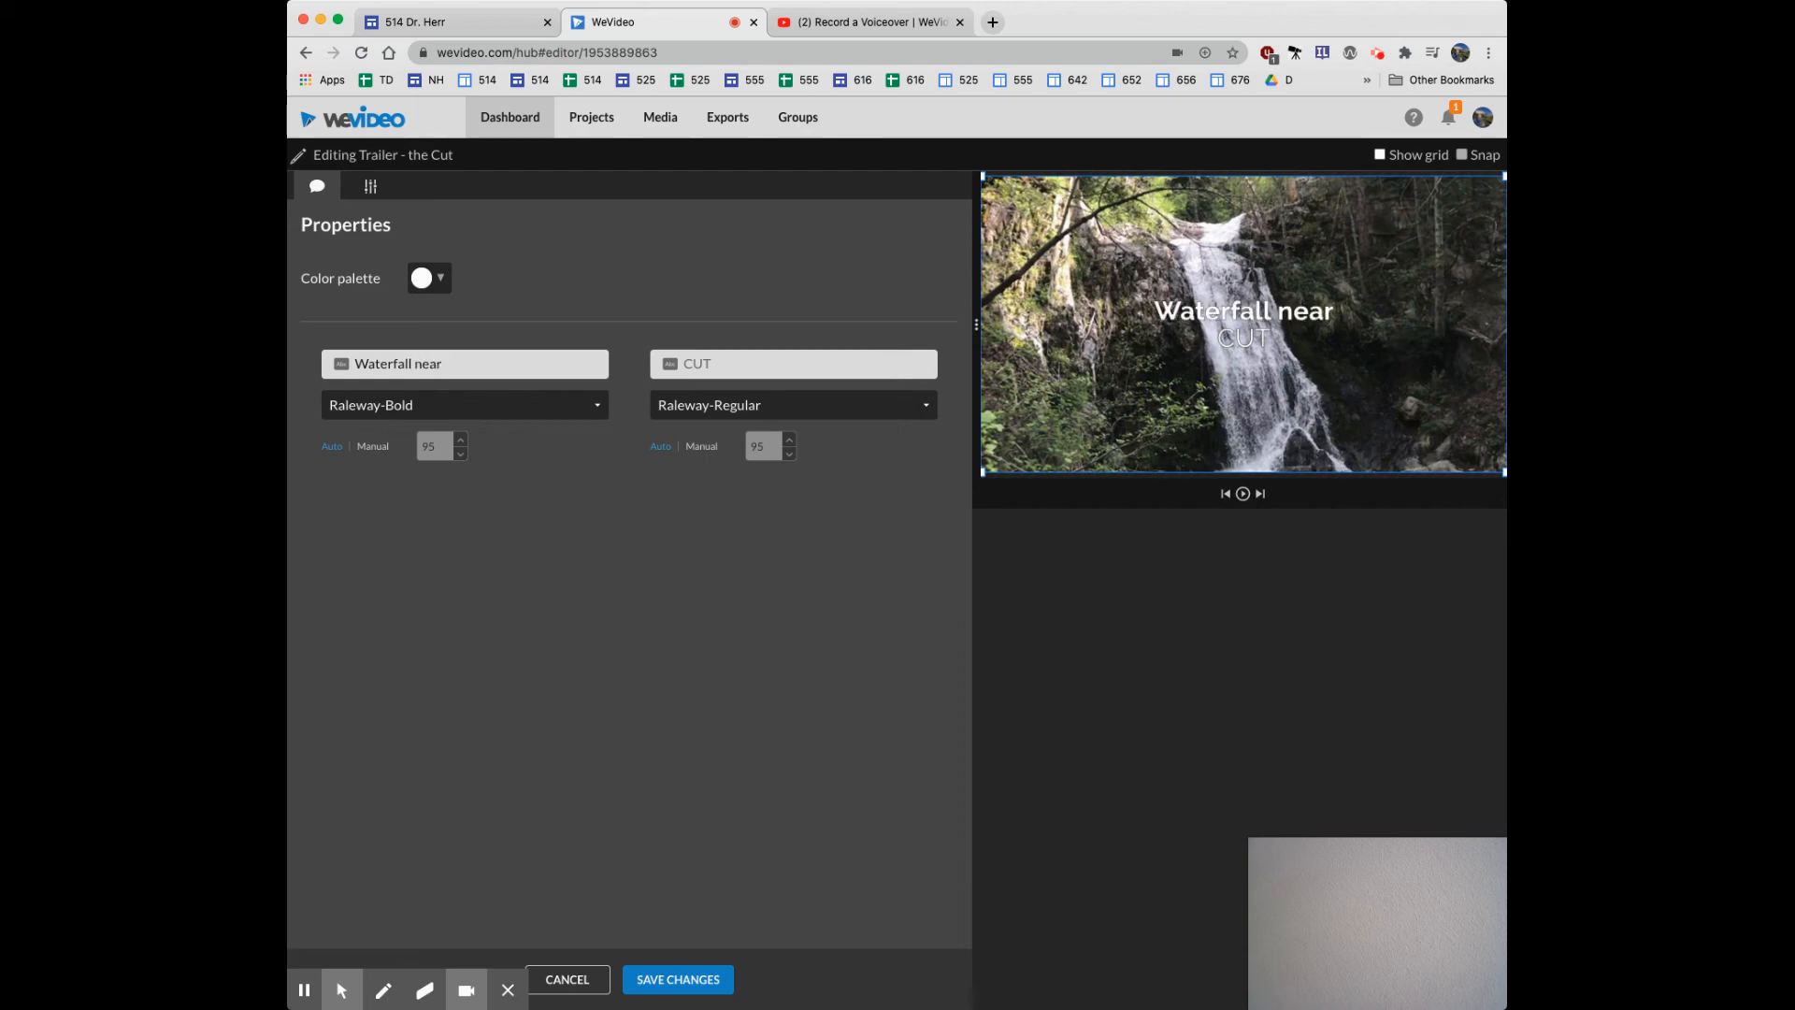
pyautogui.write(' Buckh')
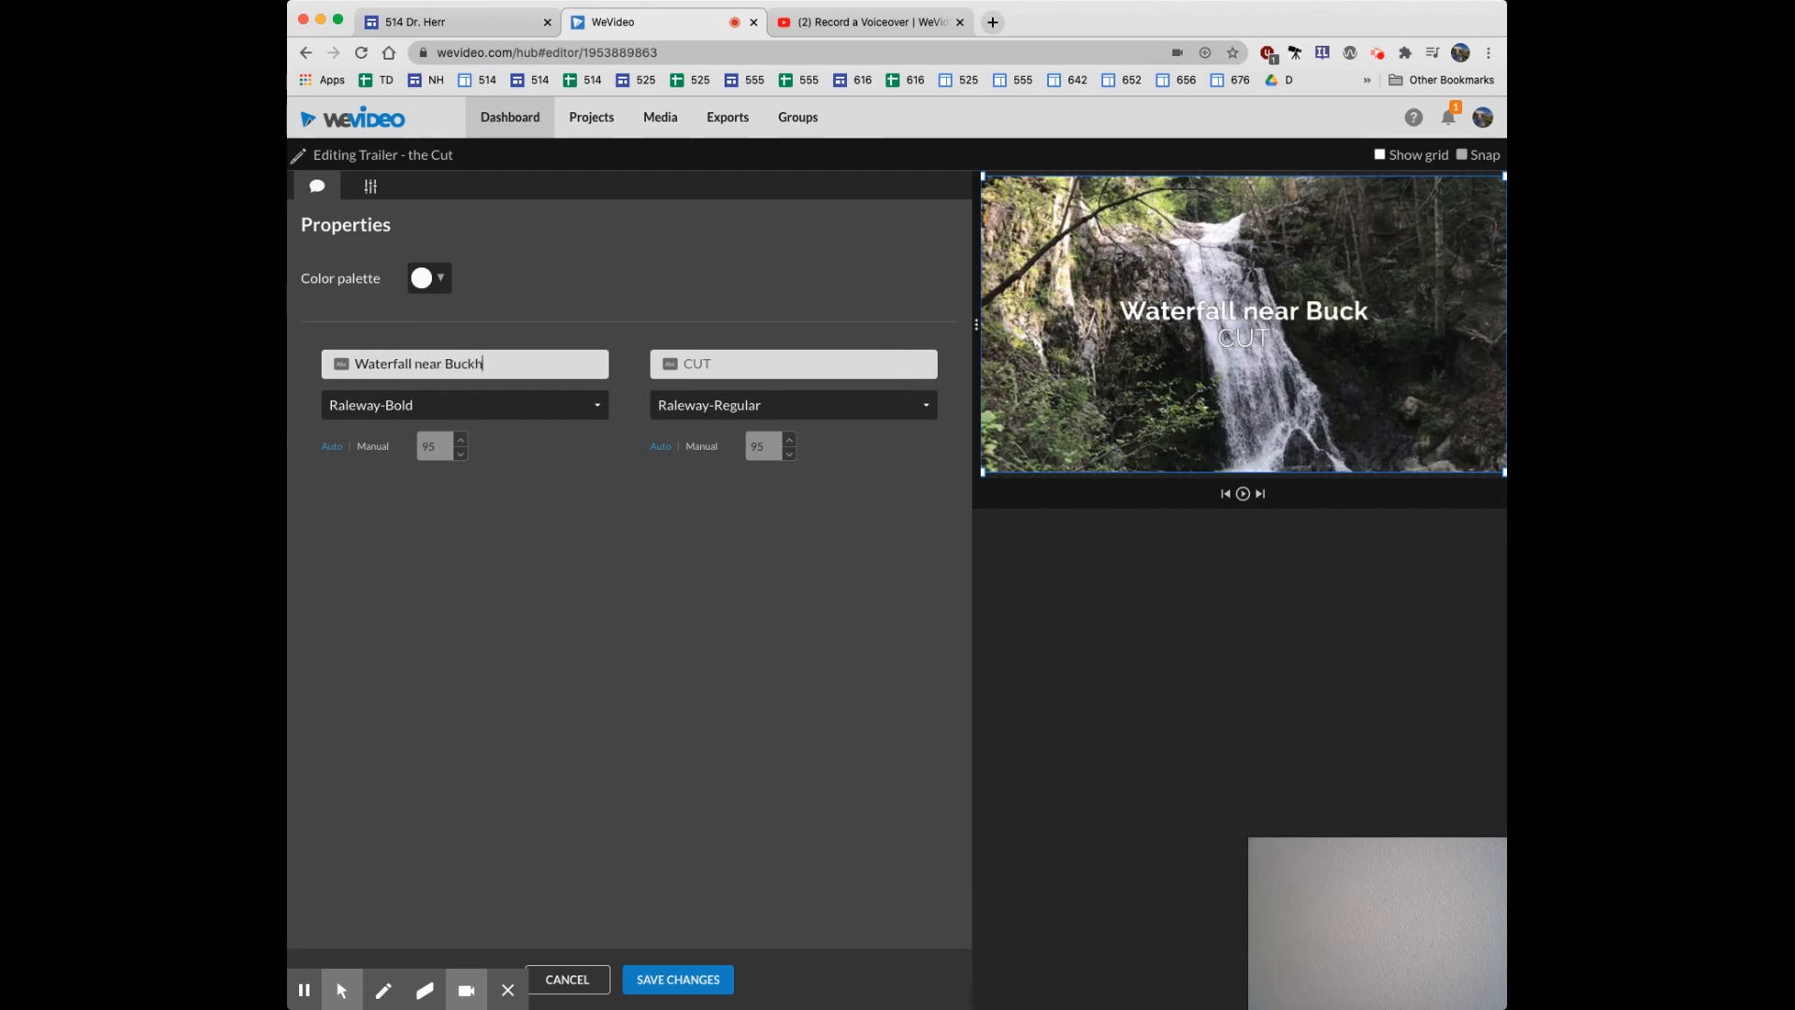
pyautogui.write('orn Flats')
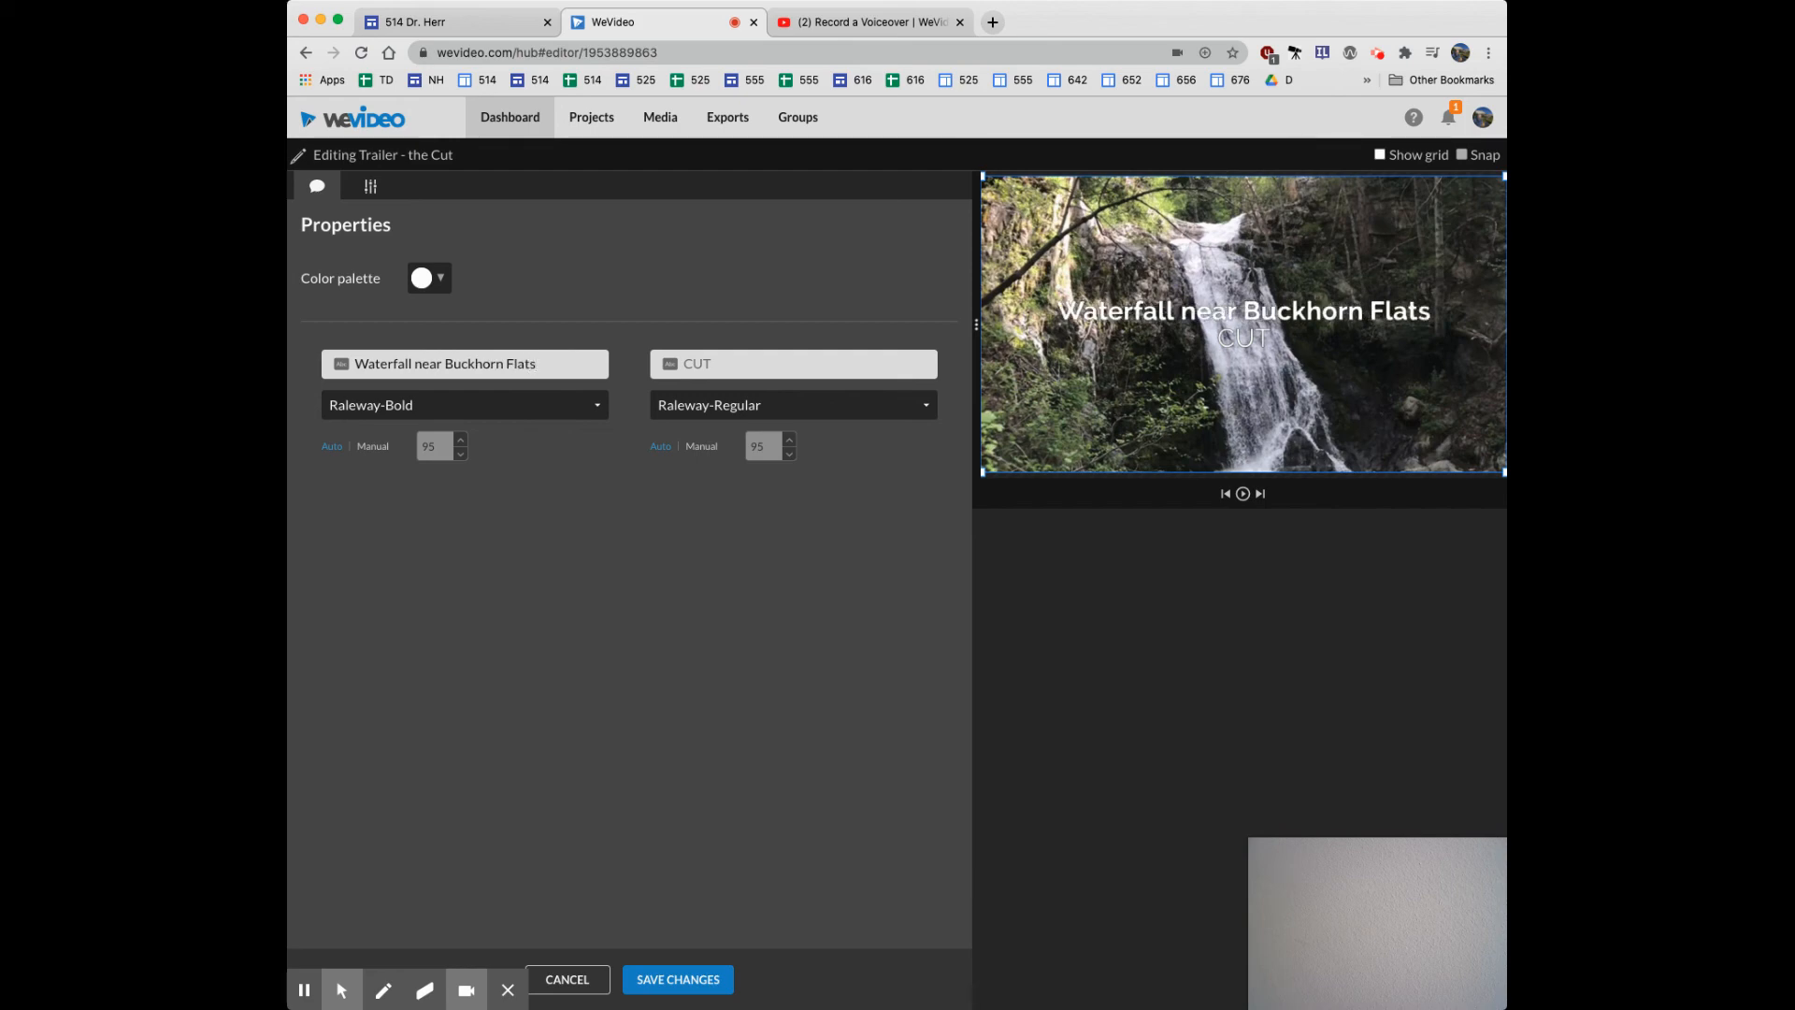
# Set the title's second line to "San Gabriel Mountains - Near LA" and save the changes.
pyautogui.click(684, 364)
pyautogui.write('San Gabriel M')
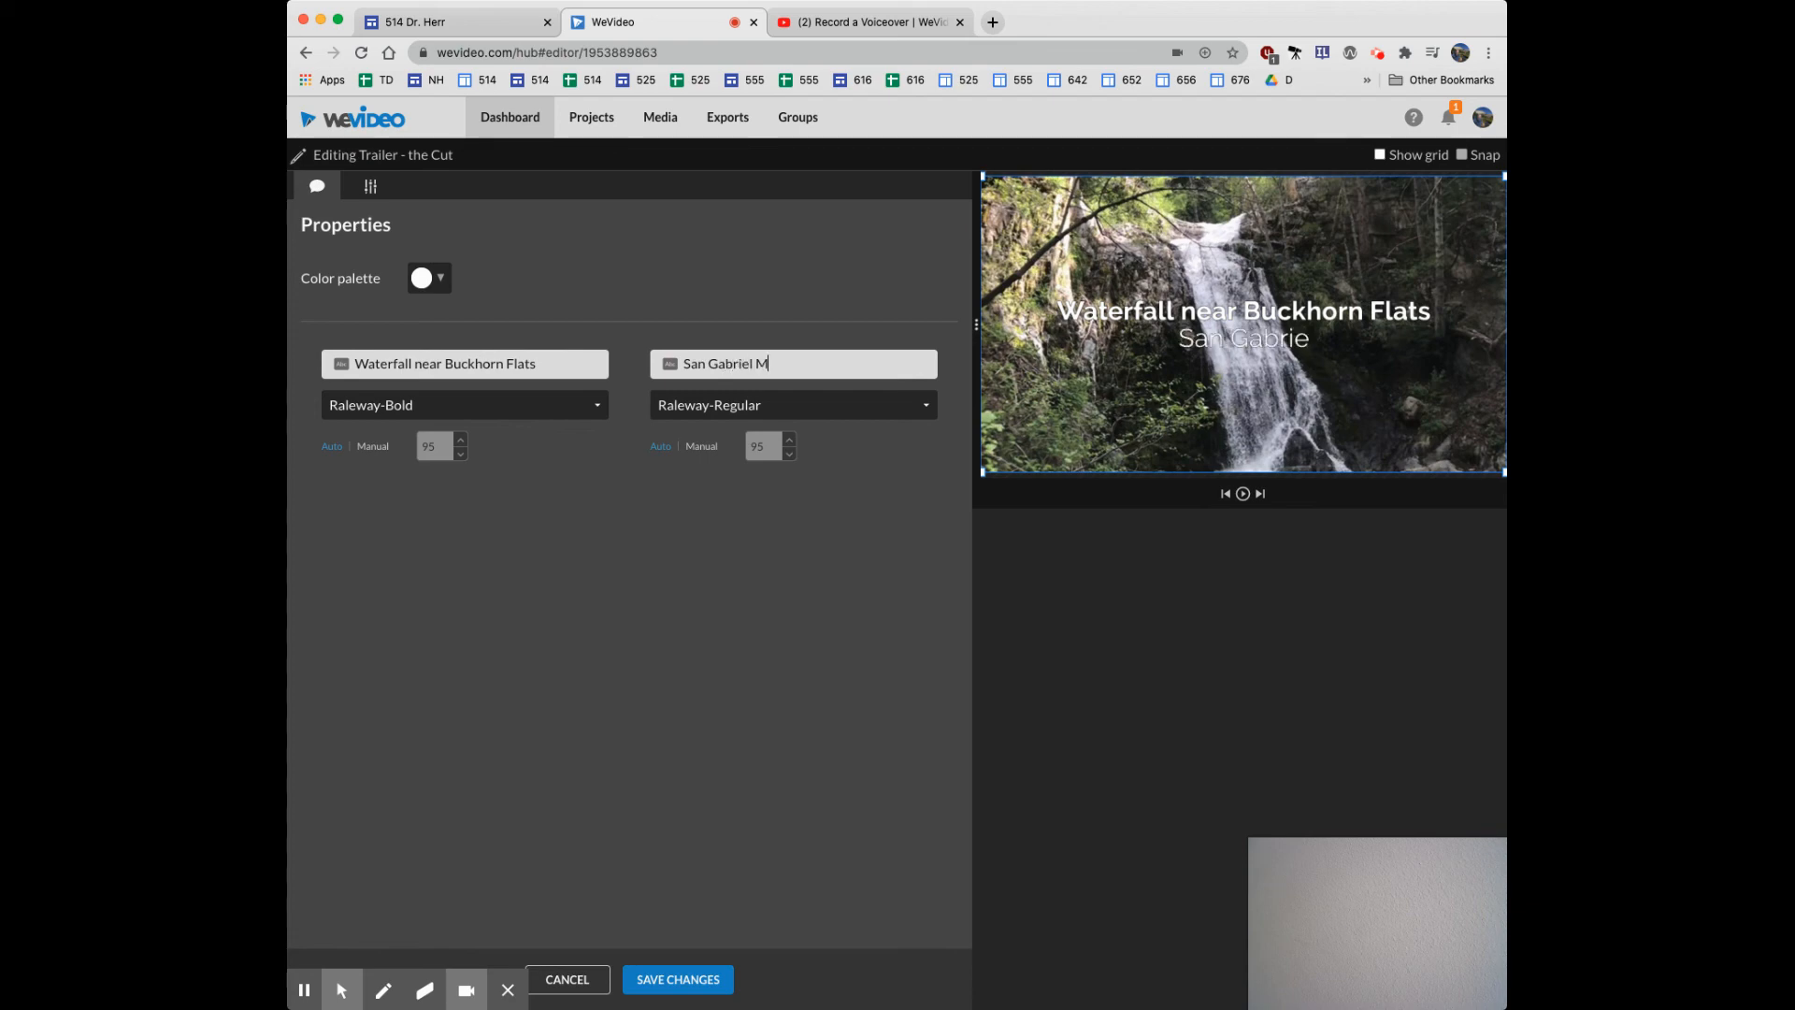
pyautogui.write('ountain')
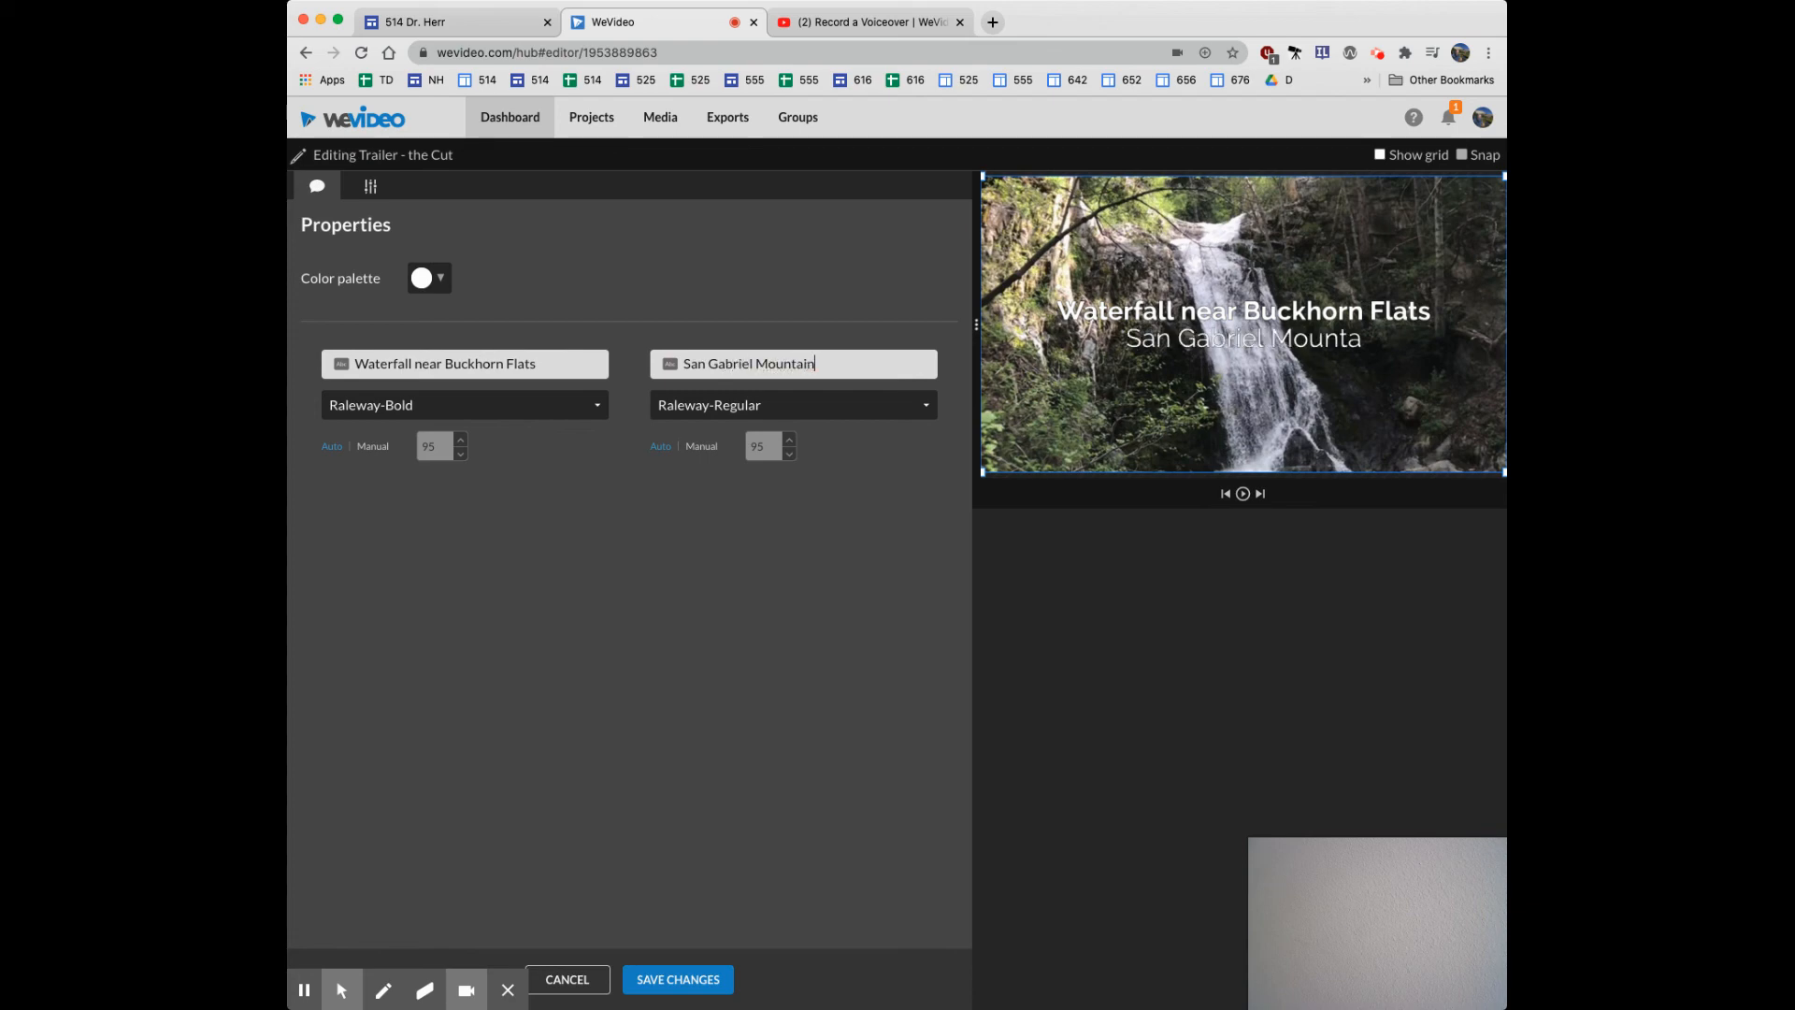
pyautogui.write('s - Near LA')
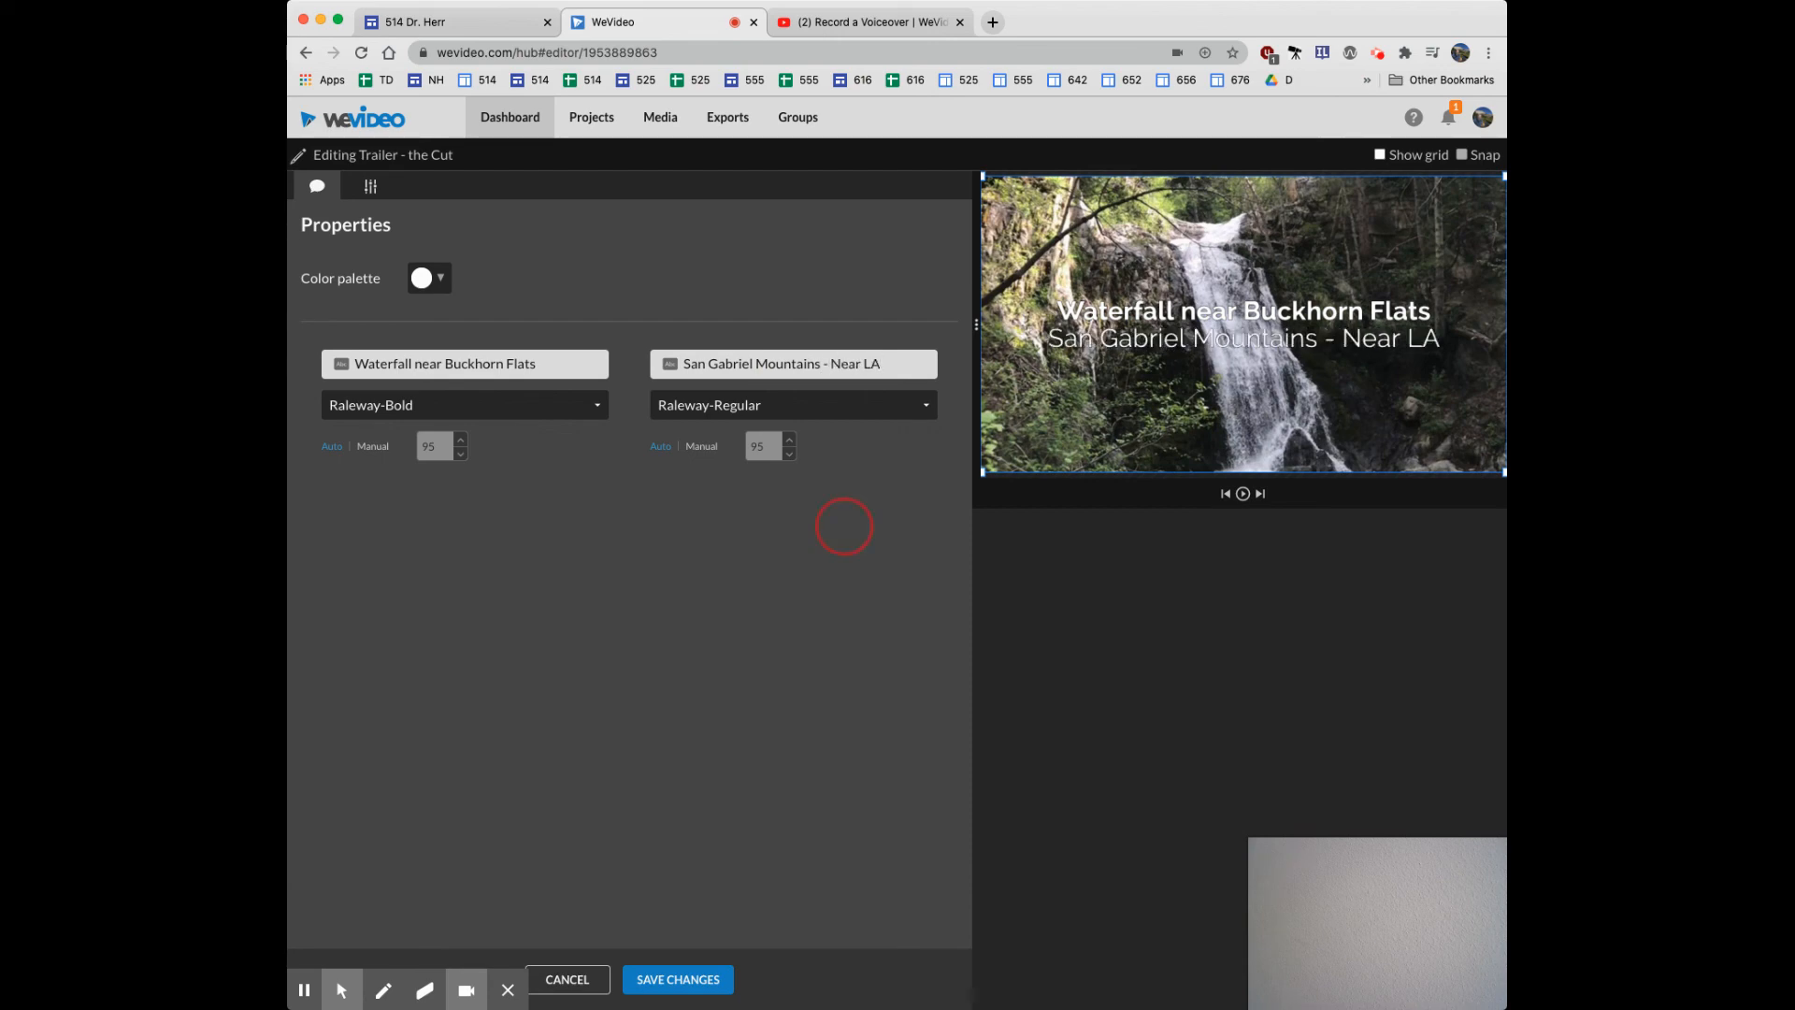
pyautogui.click(678, 979)
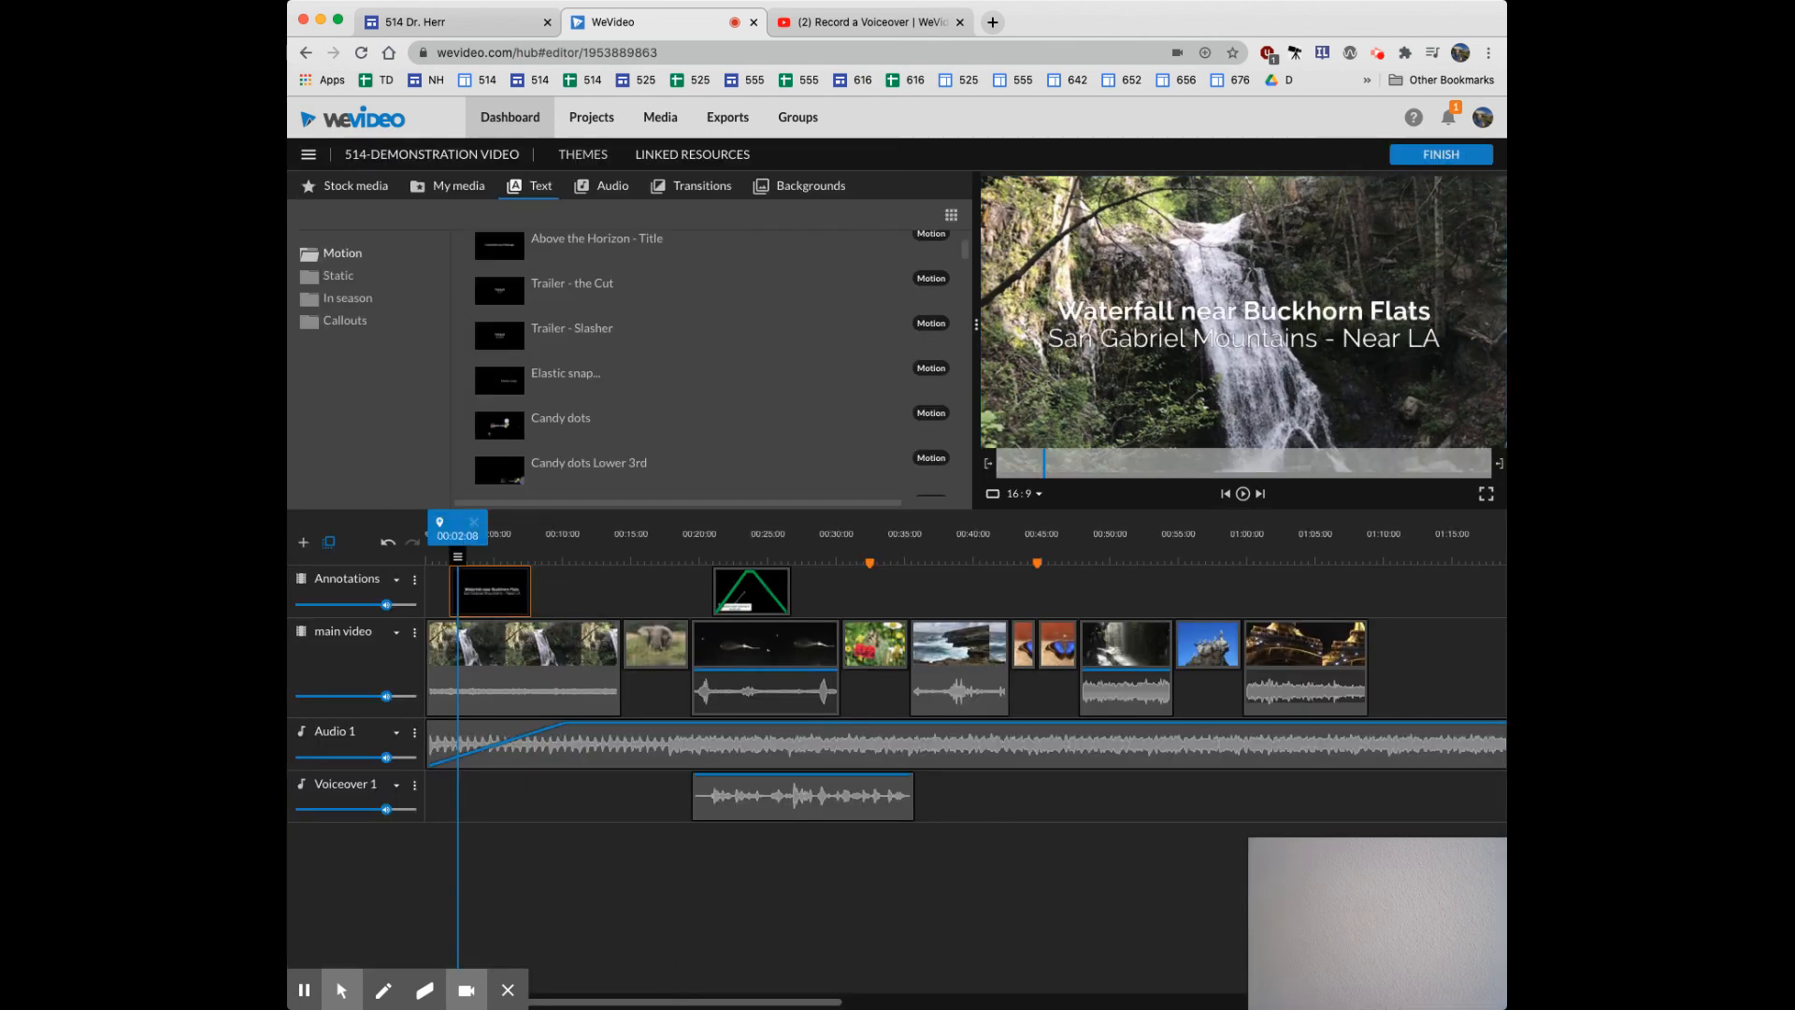
# Play the opening title from near the start, and look through the Static, In season, Motion and Callouts text templates.
pyautogui.moveTo(457, 528); pyautogui.dragTo(432, 533)
pyautogui.press('space')
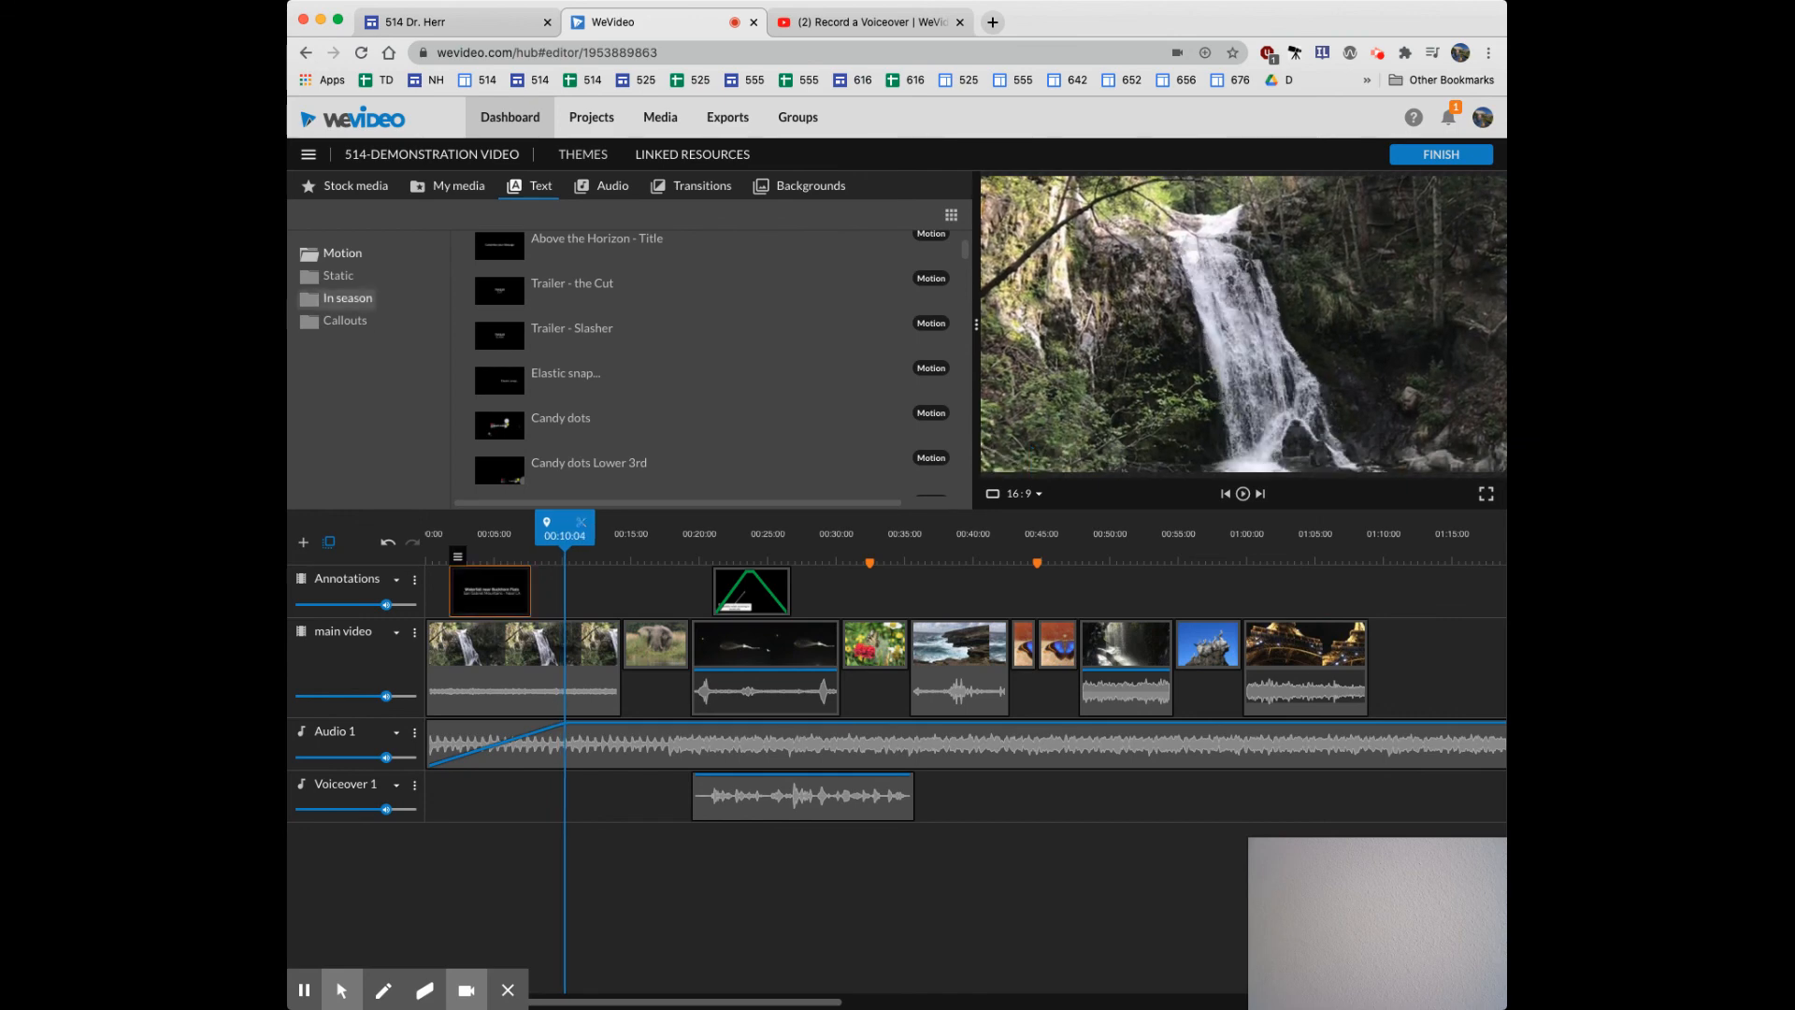
pyautogui.click(338, 275)
pyautogui.click(348, 297)
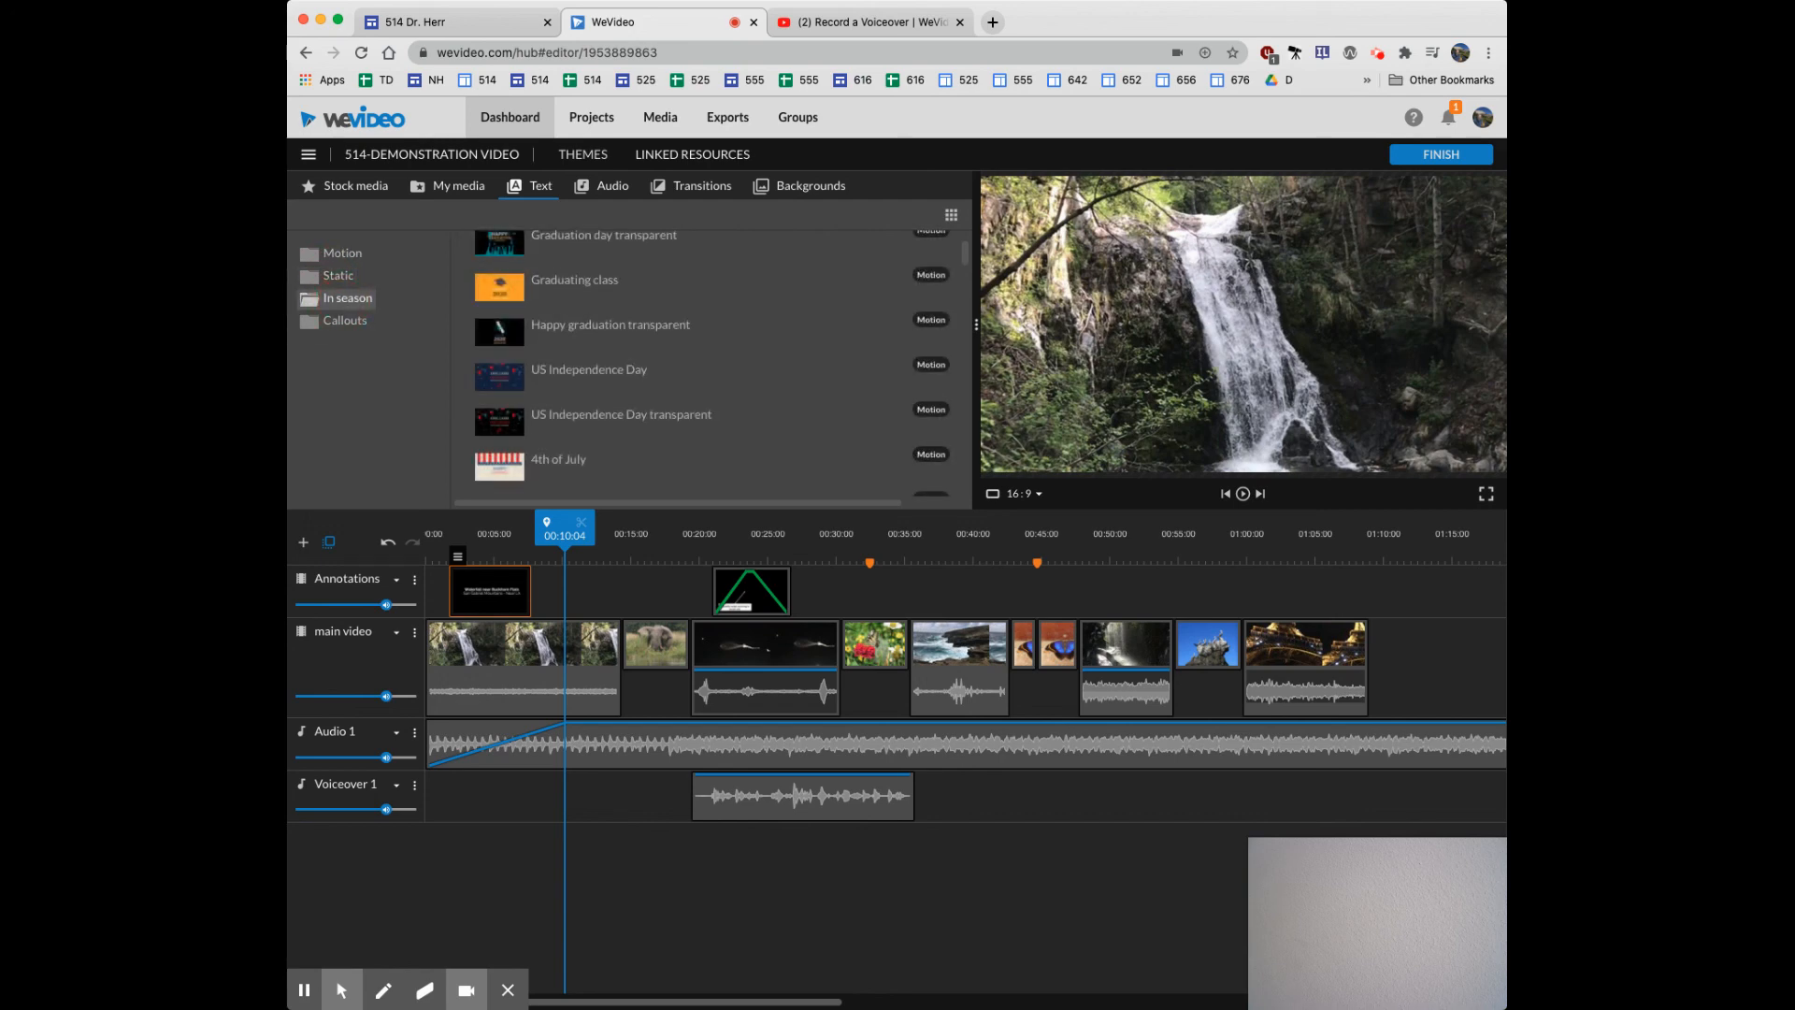
pyautogui.scroll(1, 701, 393)
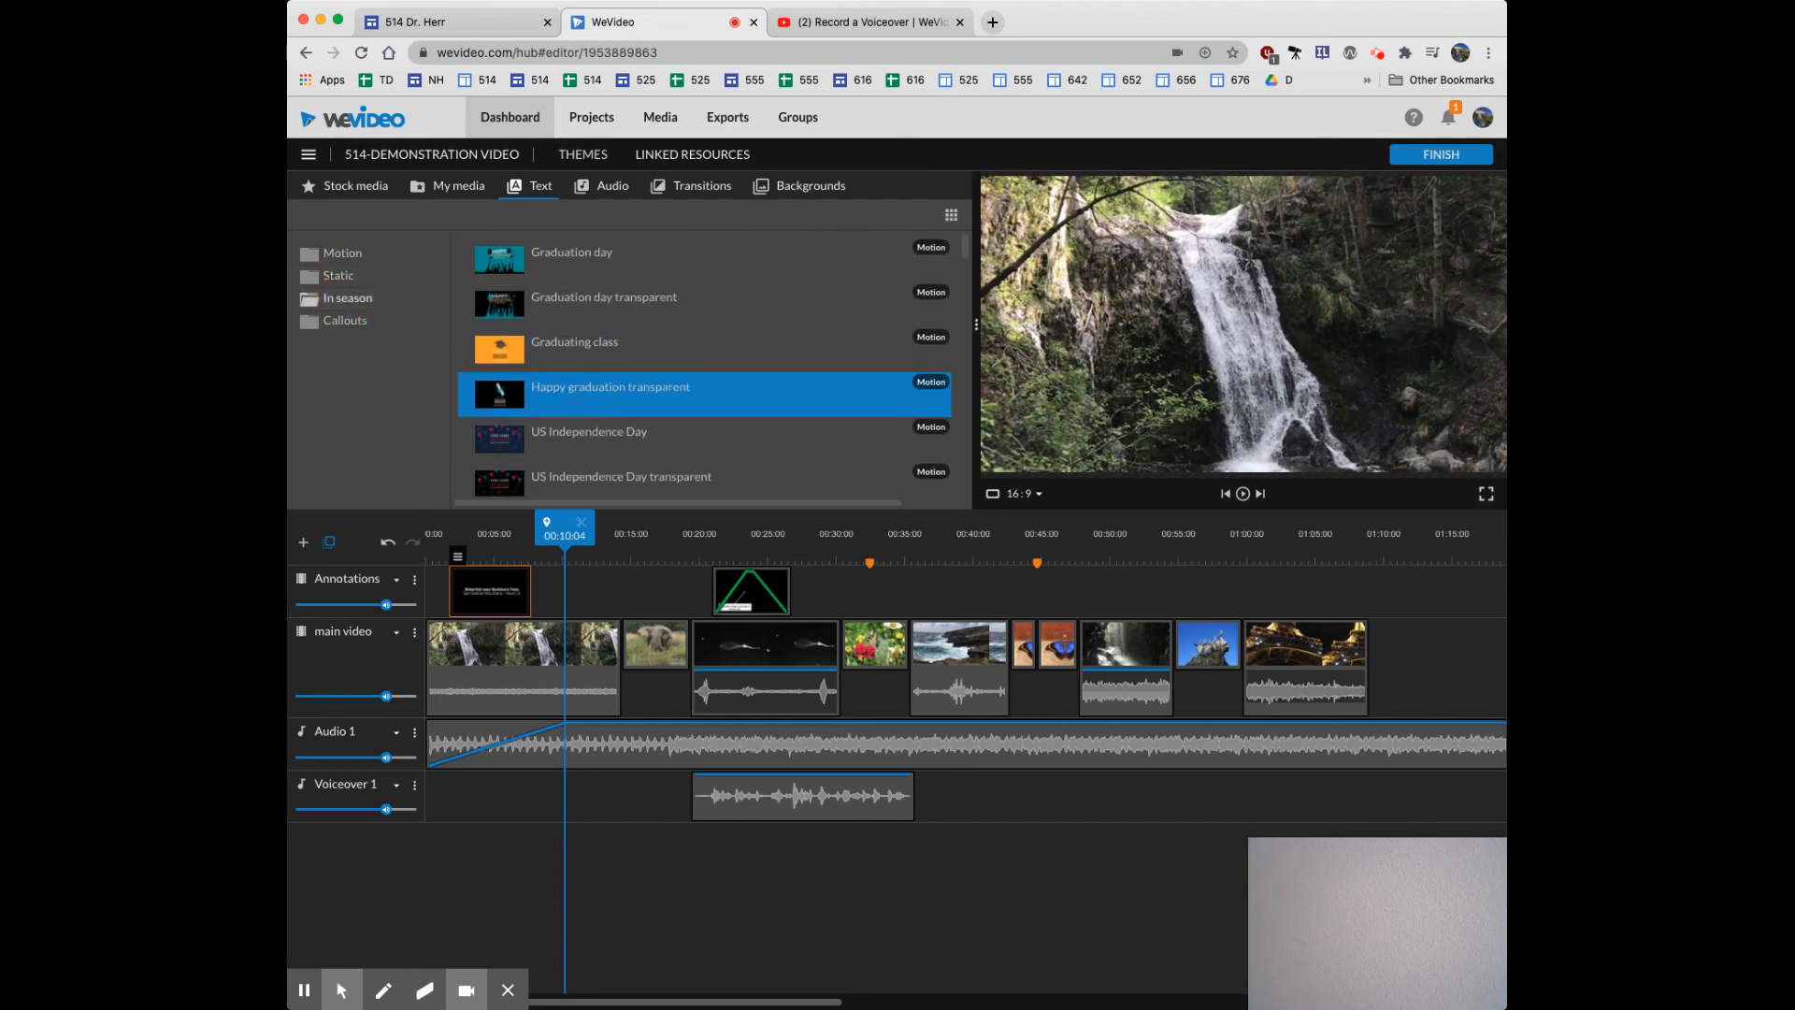
pyautogui.scroll(-5, 701, 374)
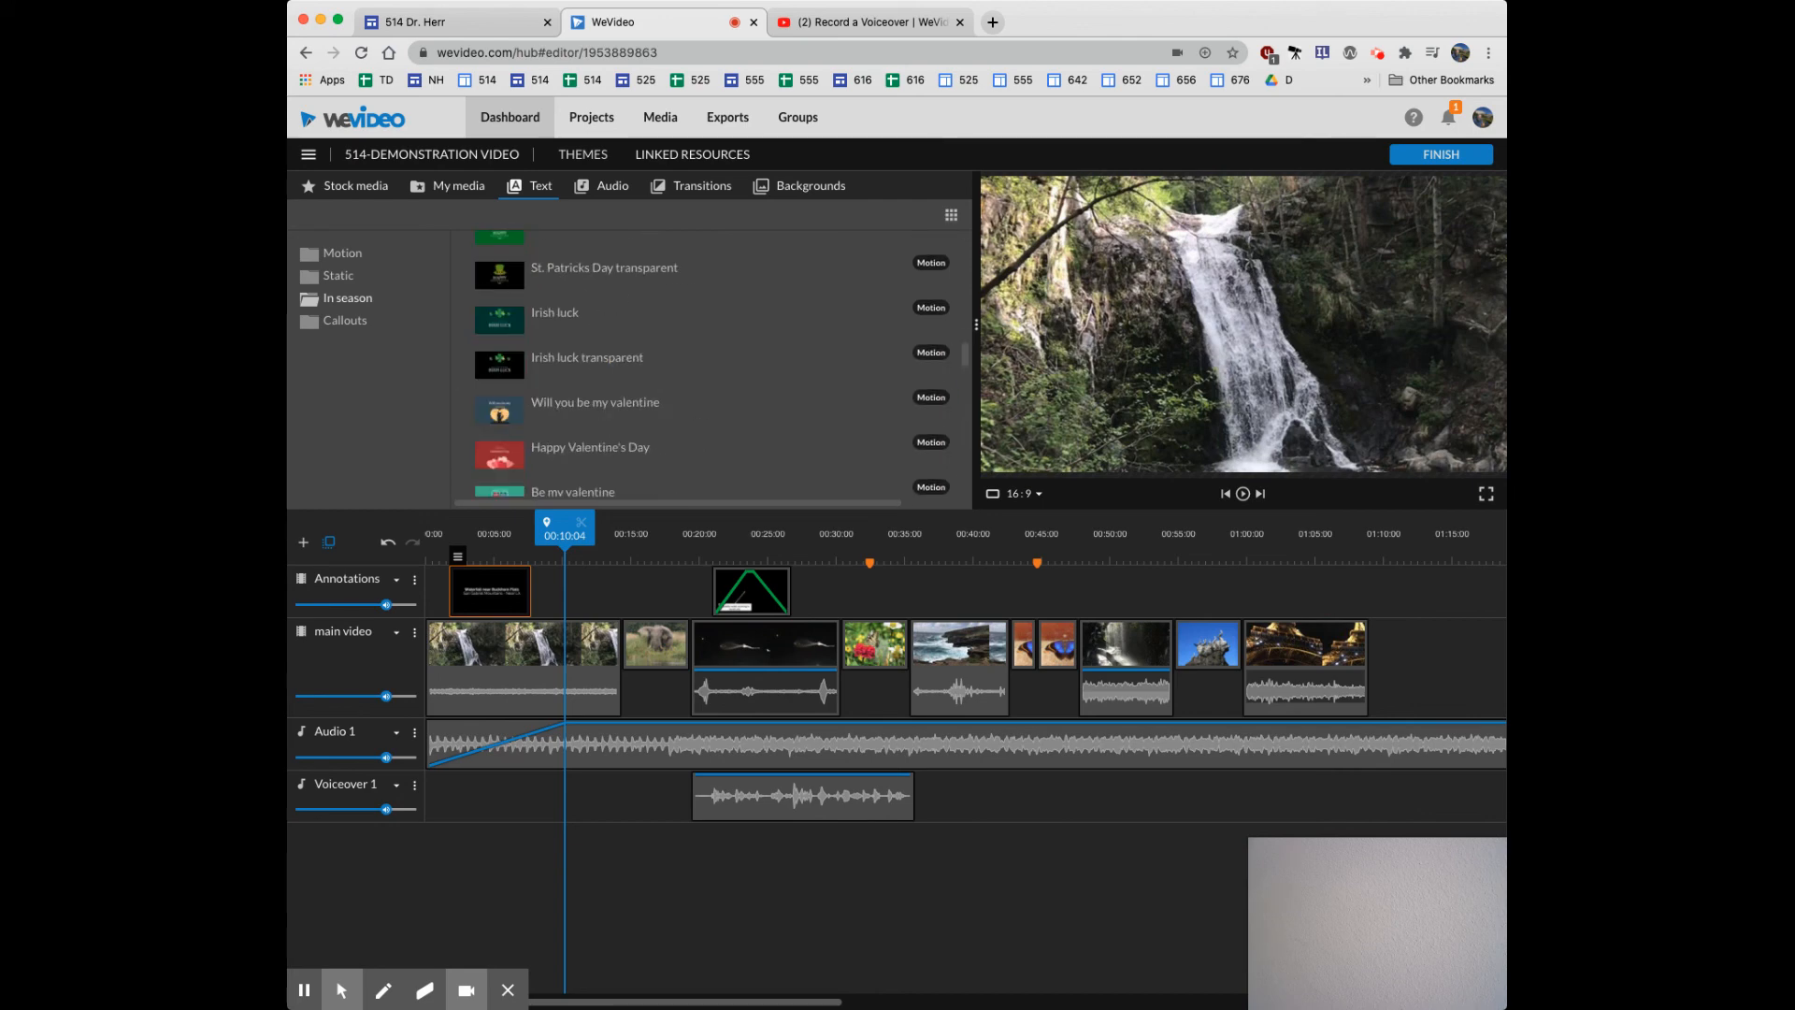
pyautogui.click(333, 251)
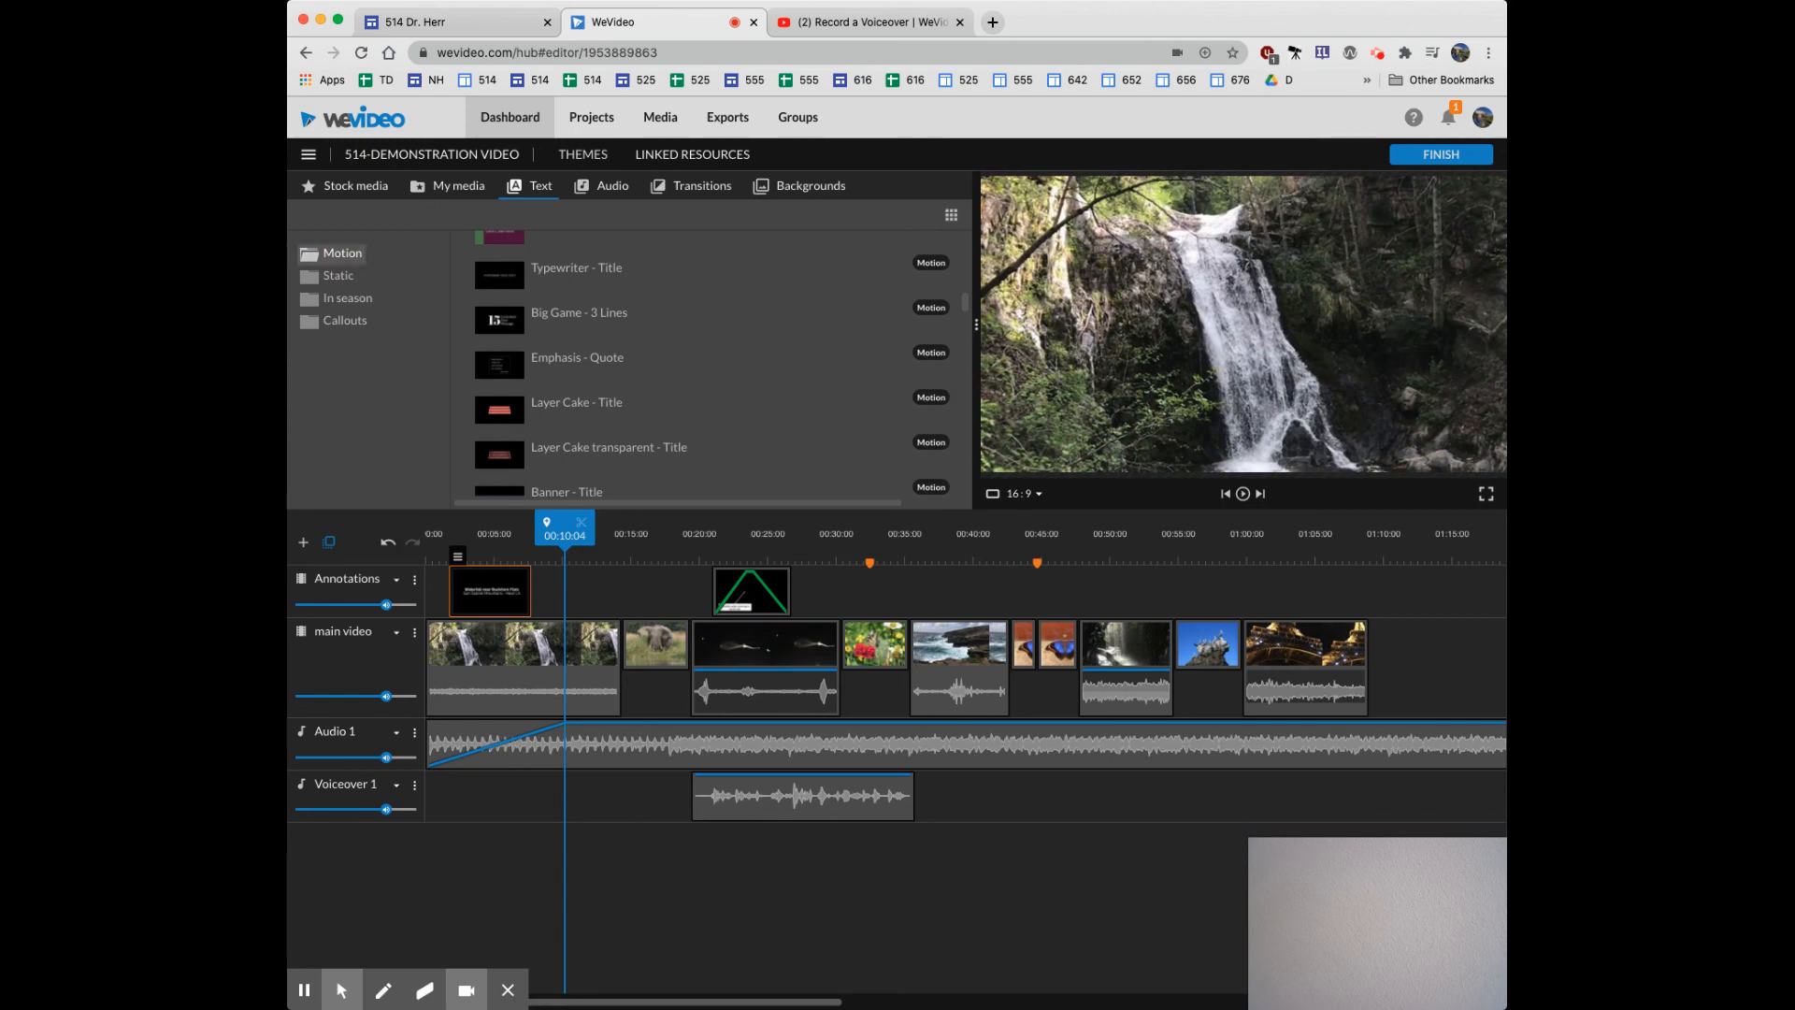
pyautogui.click(344, 321)
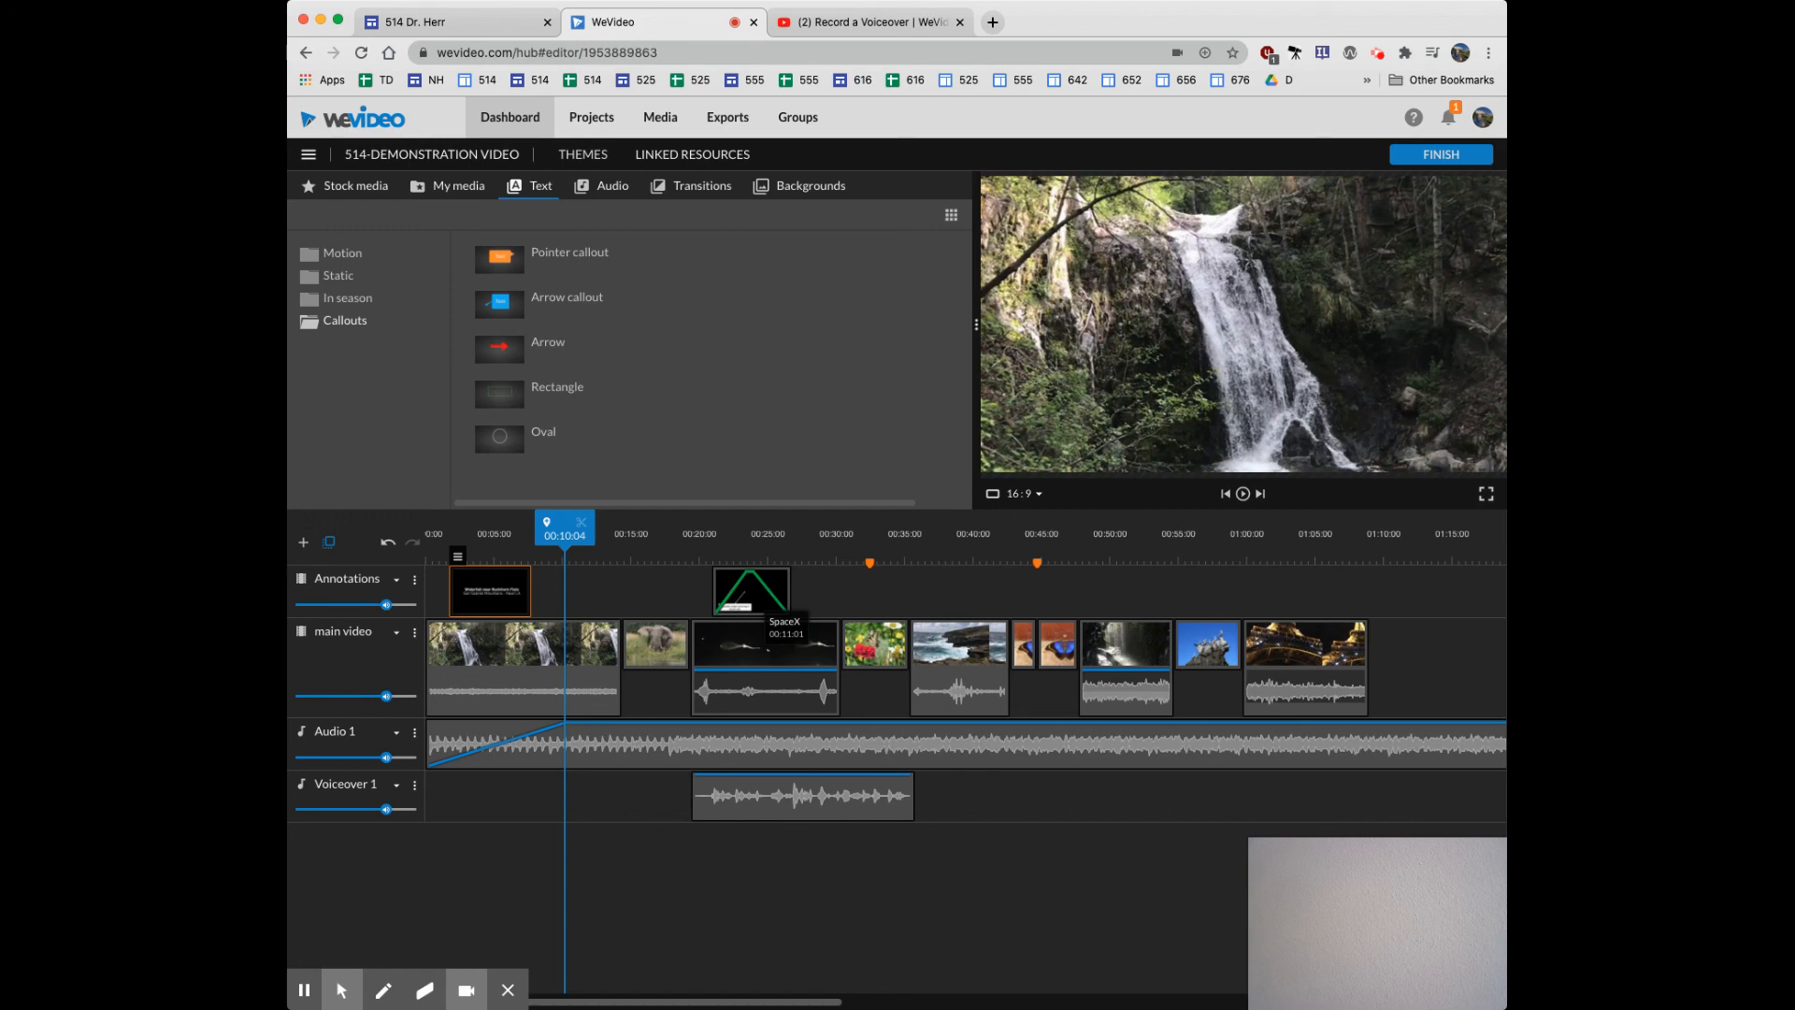
# Finish the project and set the video export to HD 1280x720 with Google Drive as an additional destination.
pyautogui.click(1441, 154)
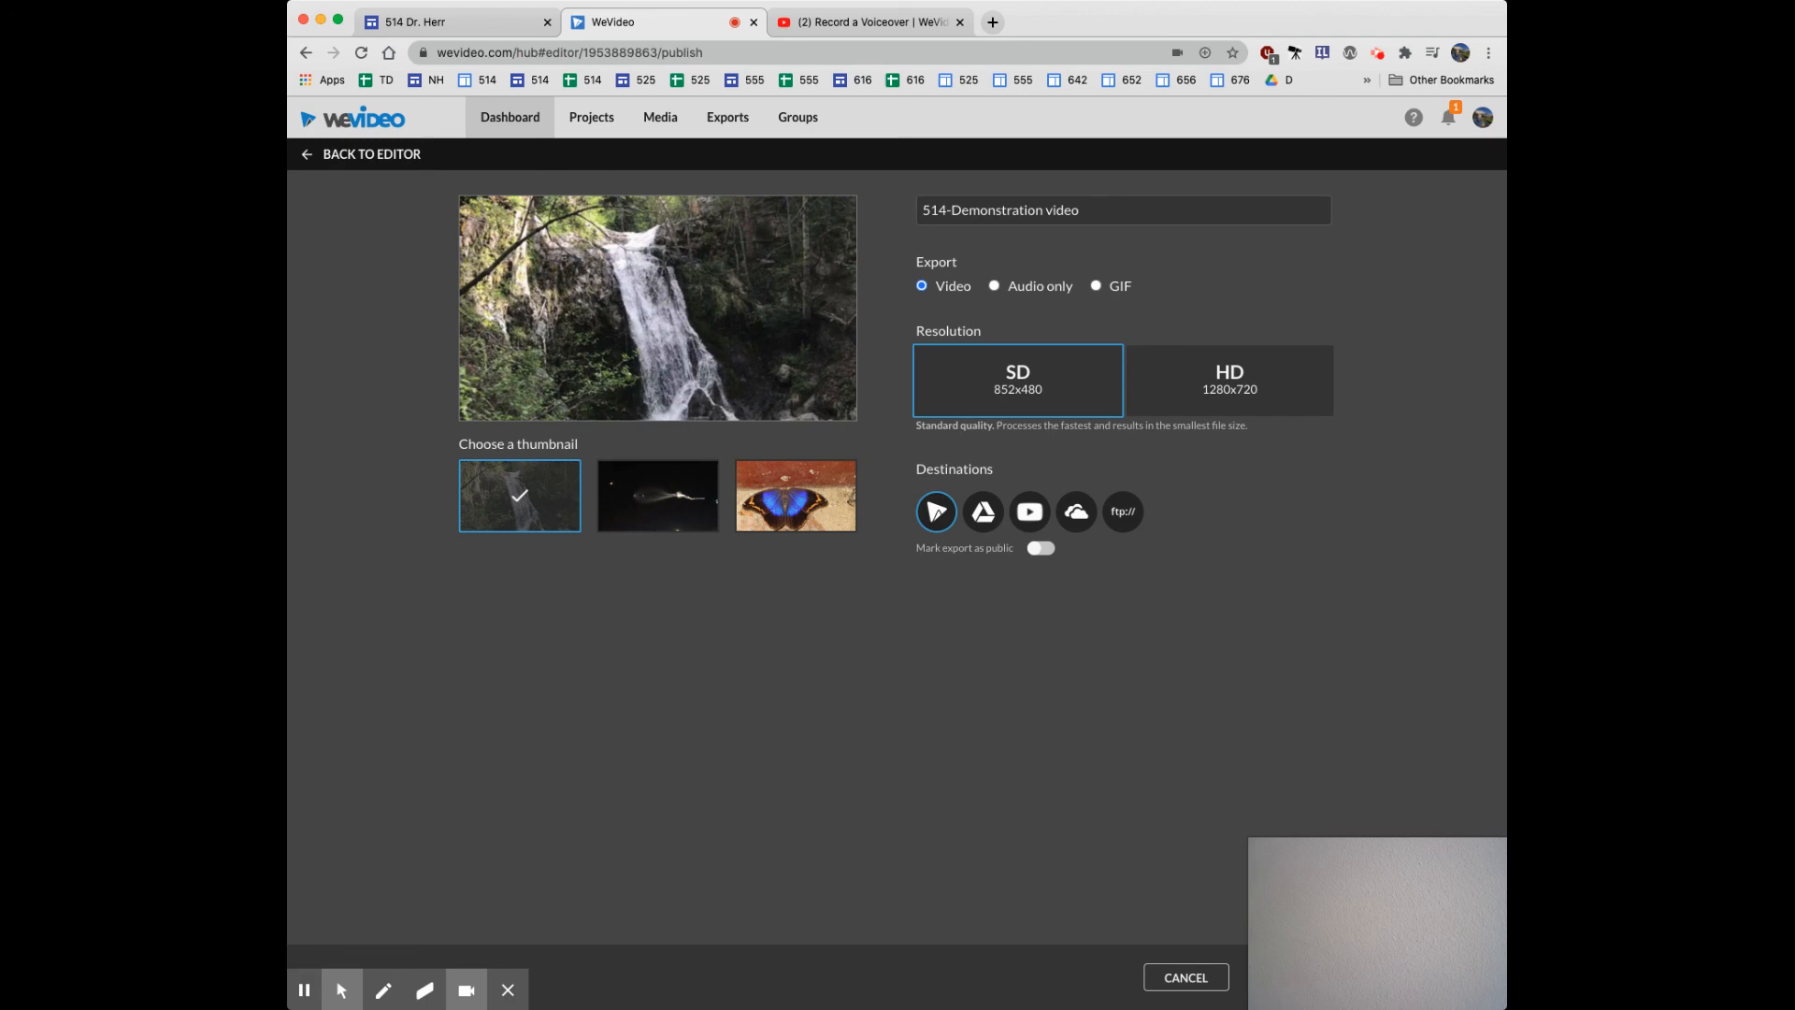
pyautogui.click(1207, 375)
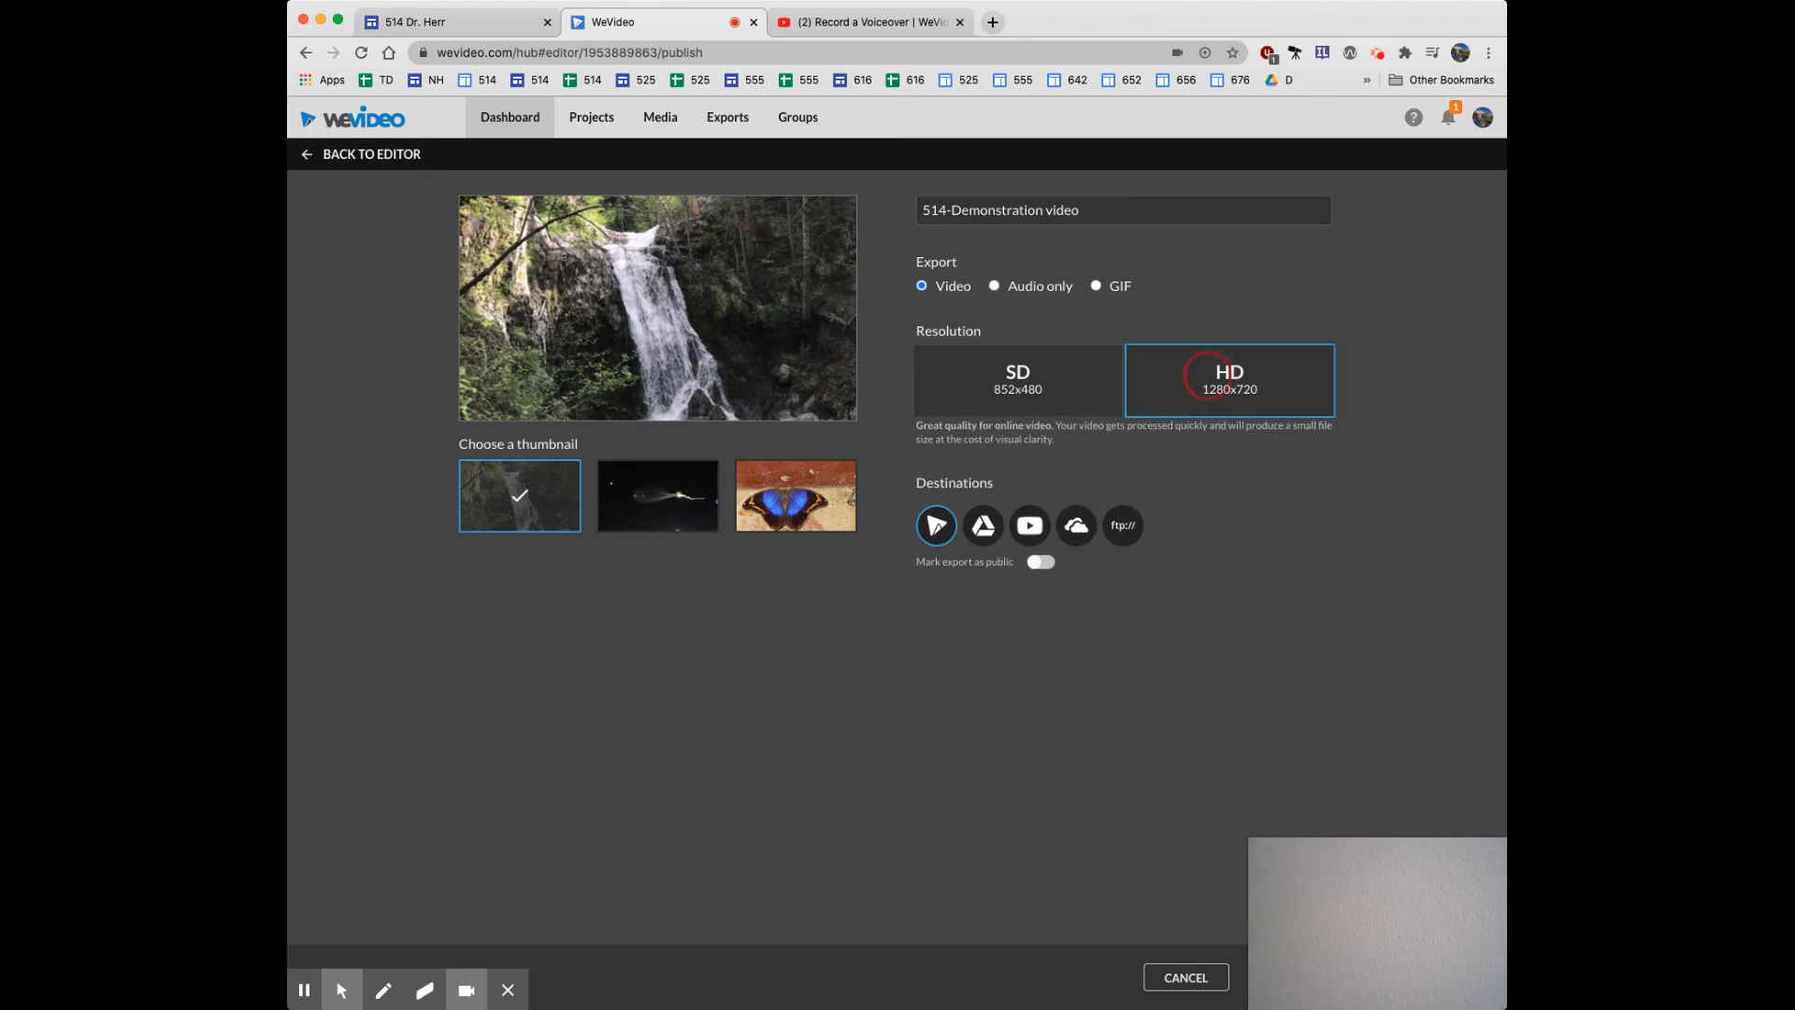
pyautogui.click(982, 525)
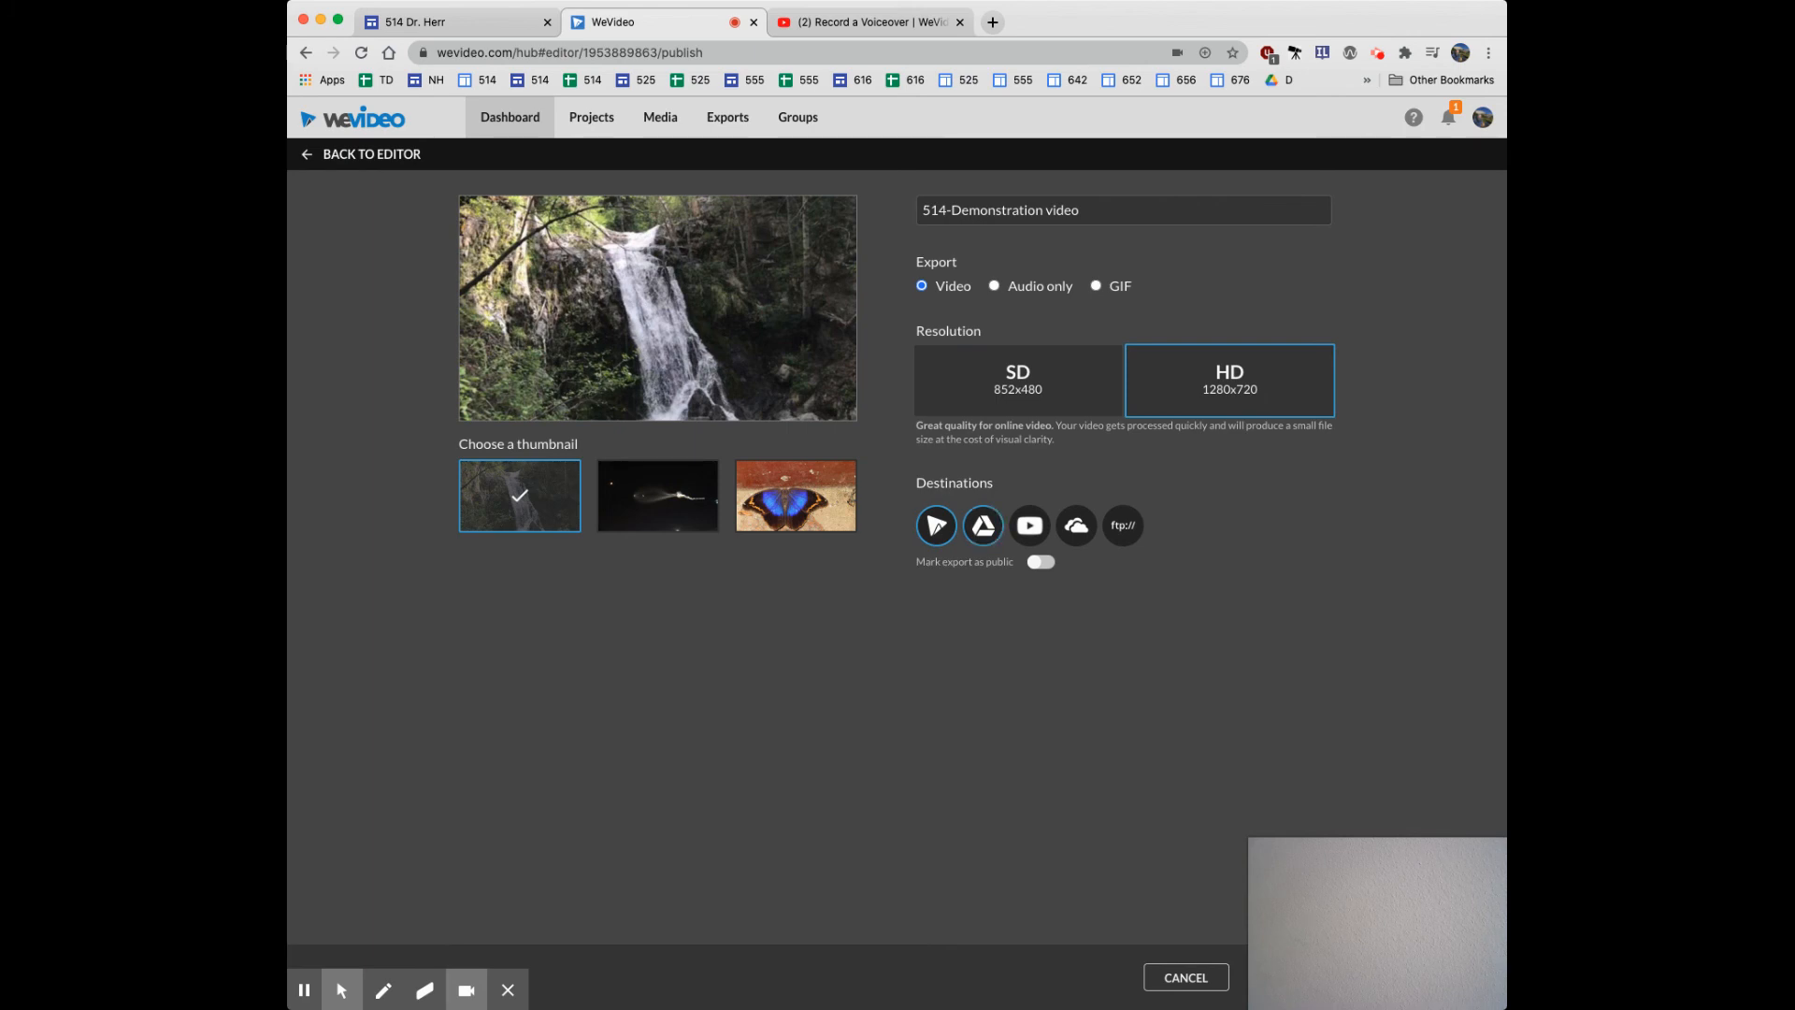